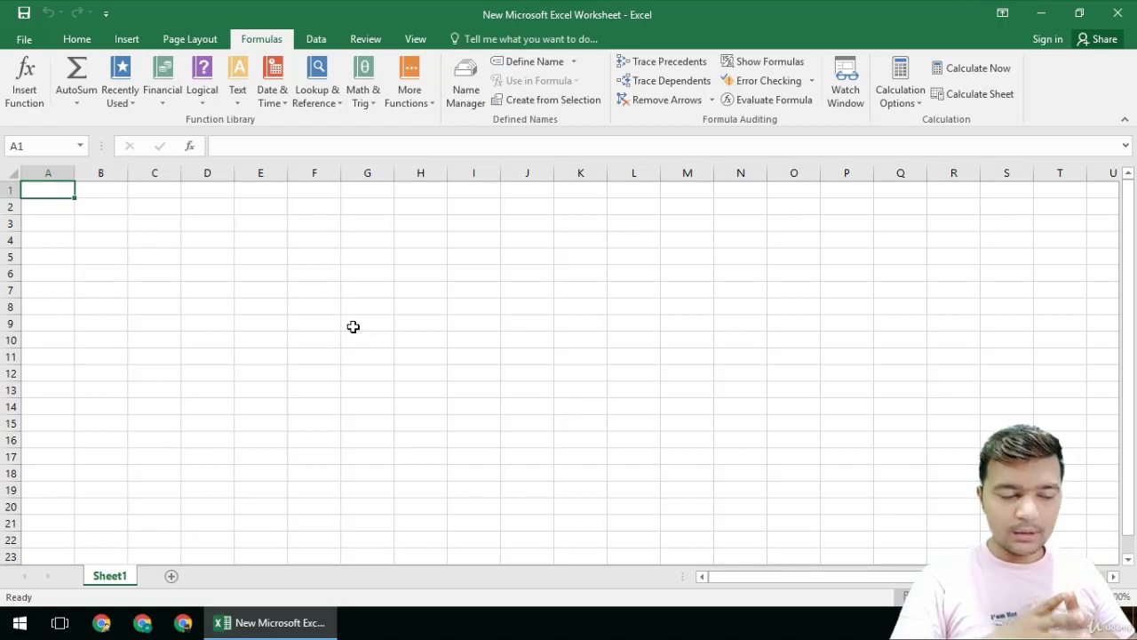
# Open the Insert Function dialog and examine the complete list of functions in the All category.
pyautogui.click(29, 87)
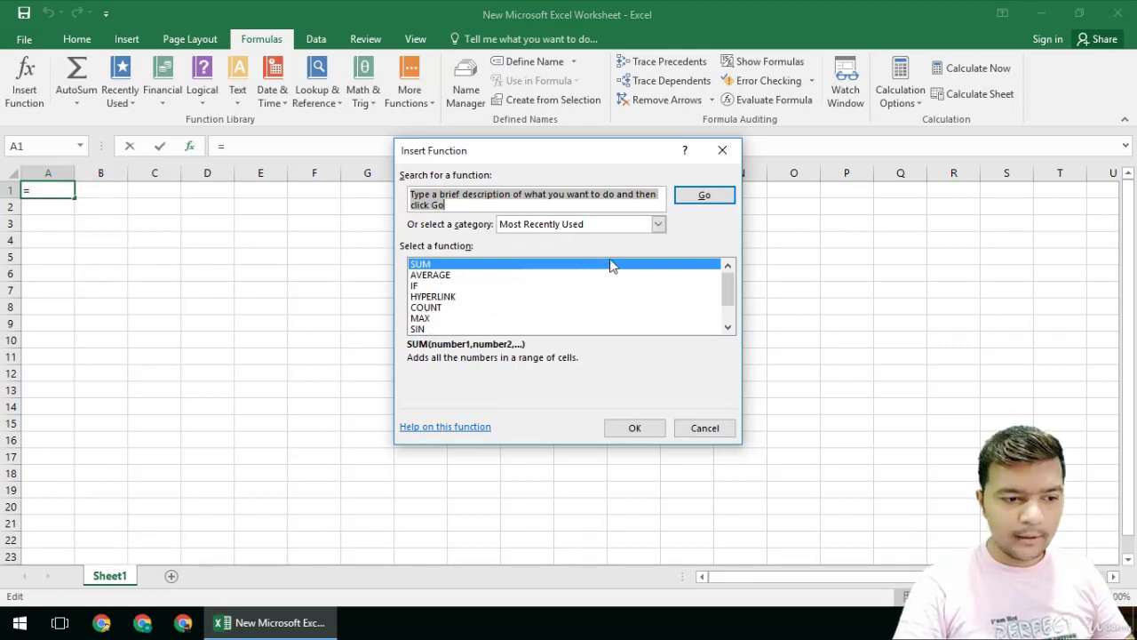
pyautogui.click(658, 224)
pyautogui.click(590, 250)
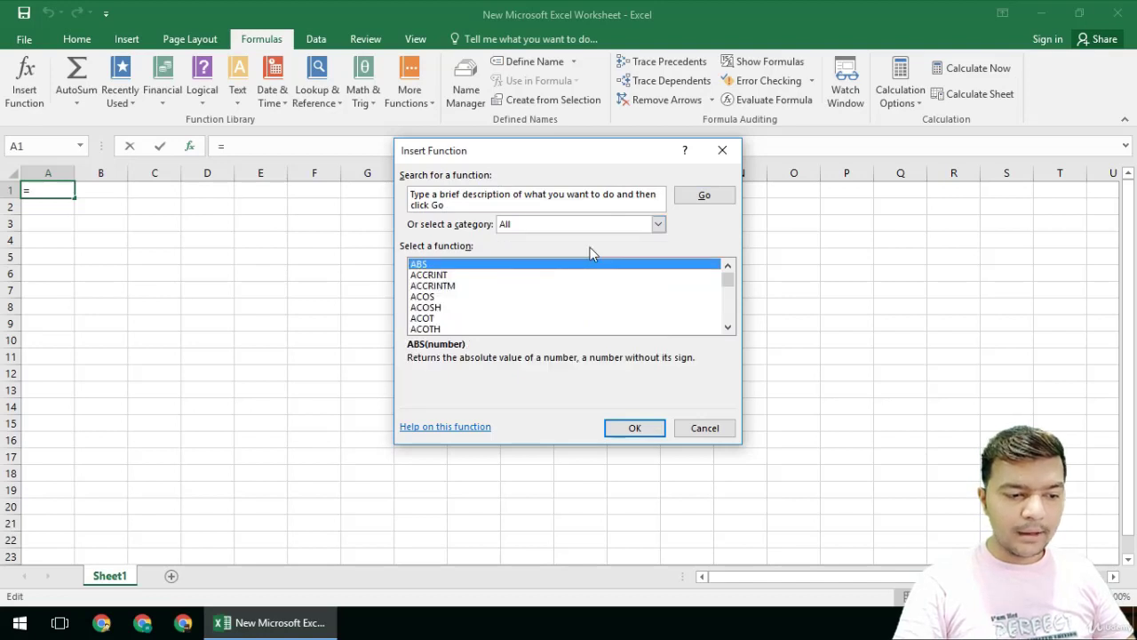
pyautogui.click(426, 277)
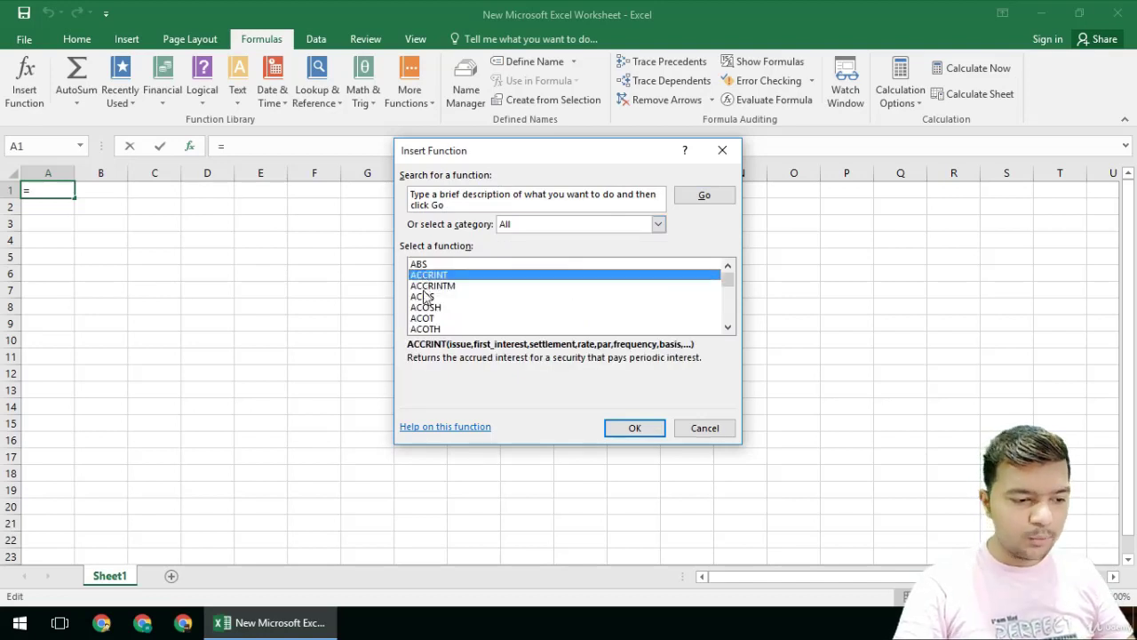
pyautogui.scroll(-7, 425, 289)
pyautogui.scroll(-20, 425, 298)
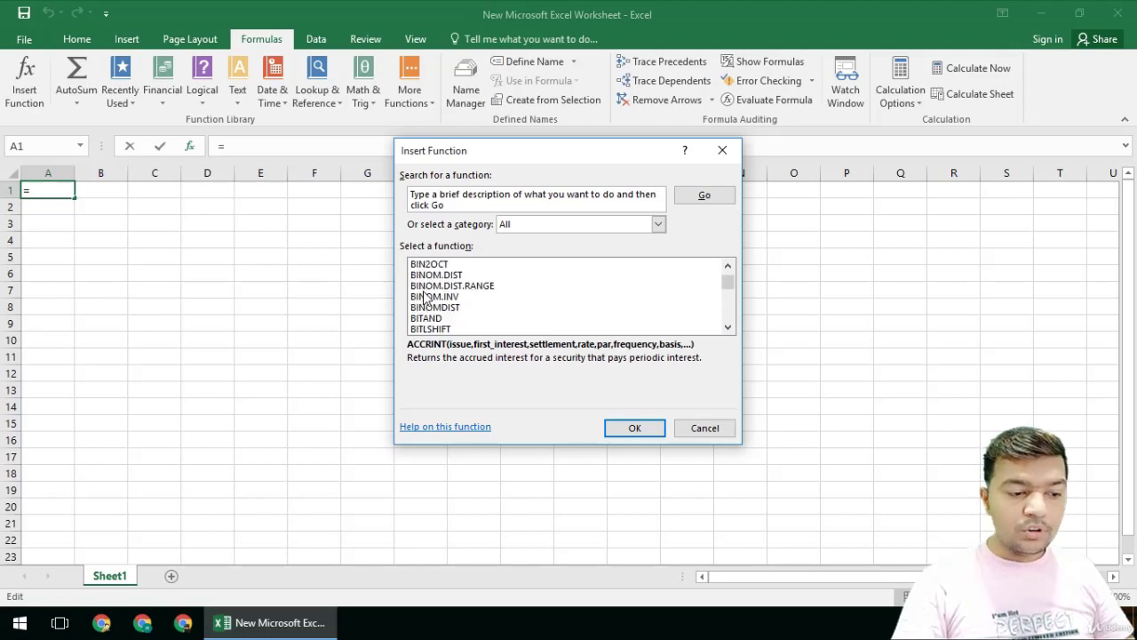
pyautogui.scroll(-7, 425, 291)
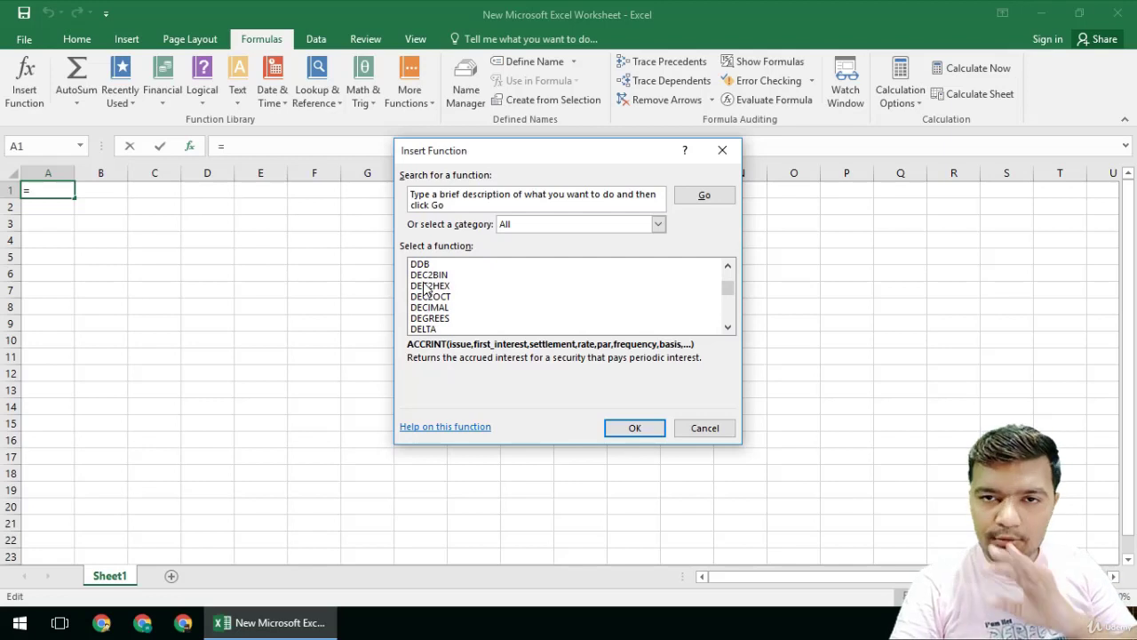
pyautogui.scroll(-20, 427, 288)
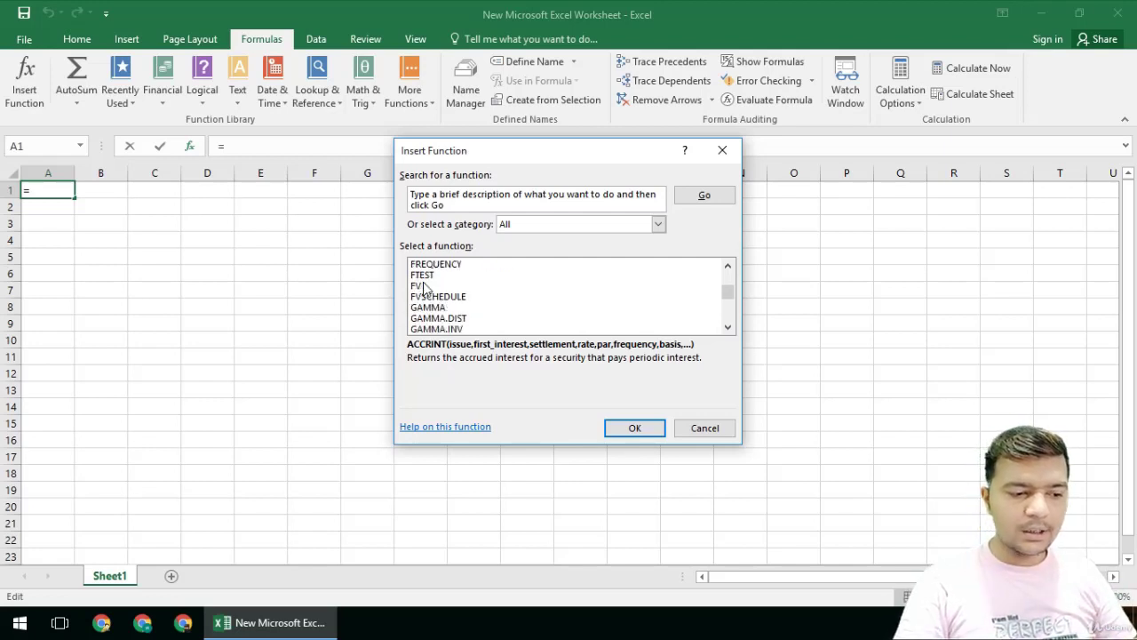
pyautogui.scroll(-20, 425, 289)
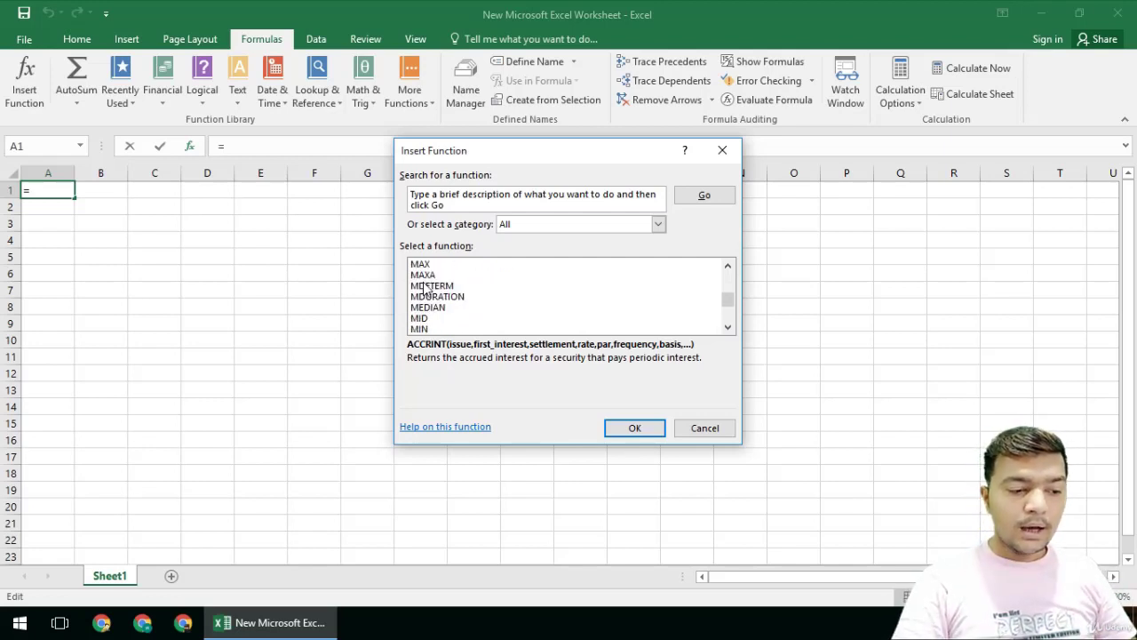
pyautogui.scroll(-20, 424, 288)
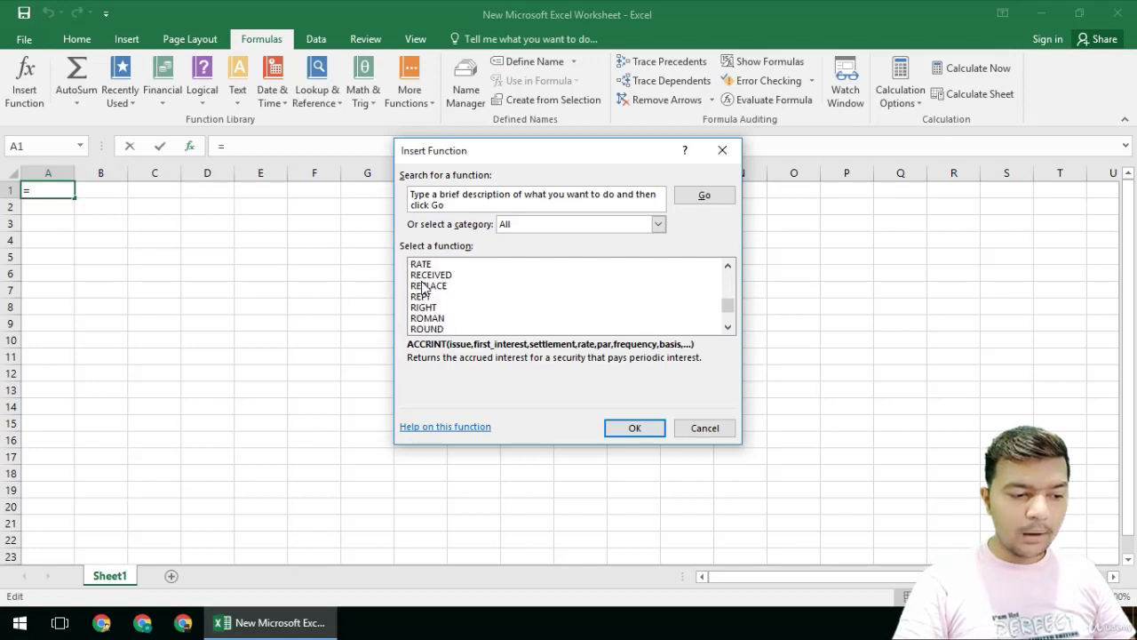
pyautogui.scroll(-20, 425, 289)
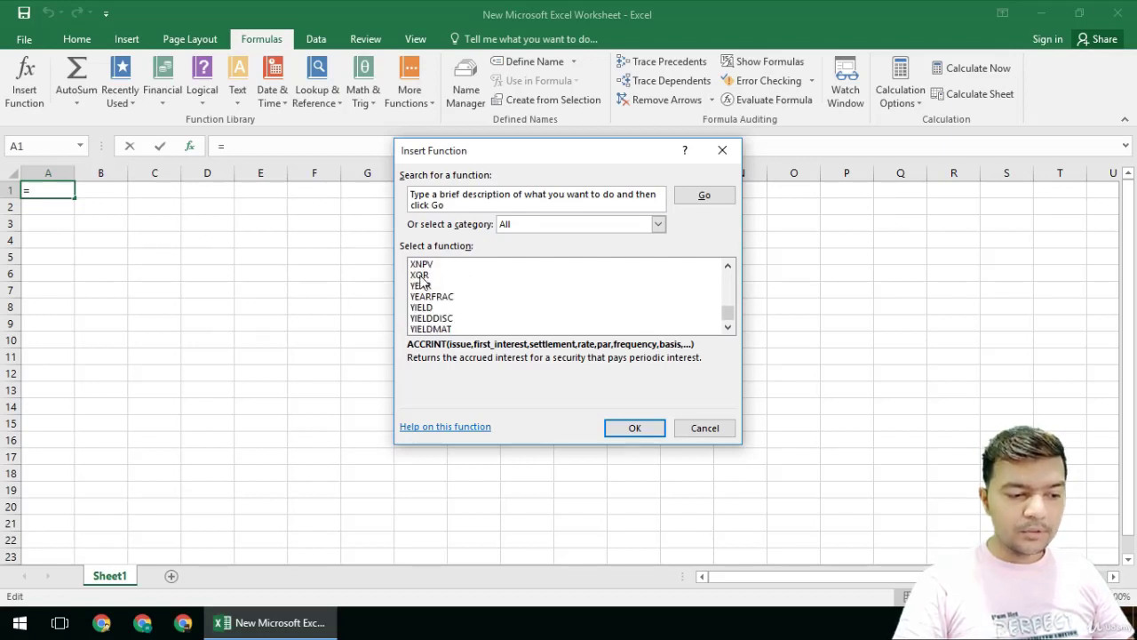
pyautogui.scroll(-1, 422, 282)
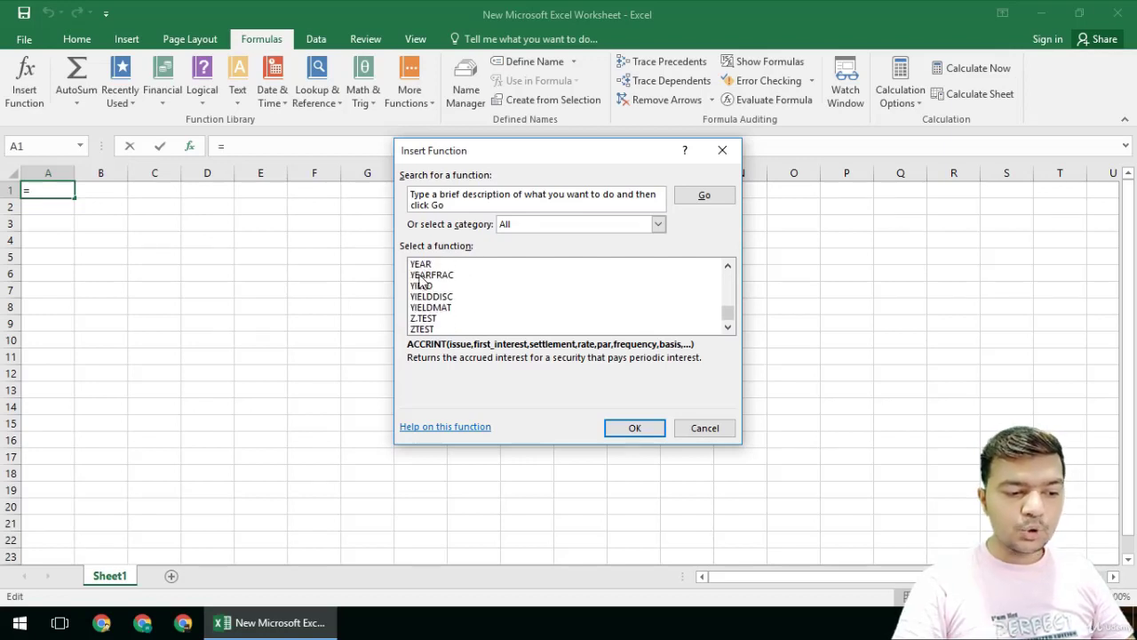
# Browse the functions in the Financial, Date & Time, Math & Trig and Statistical categories.
pyautogui.click(659, 225)
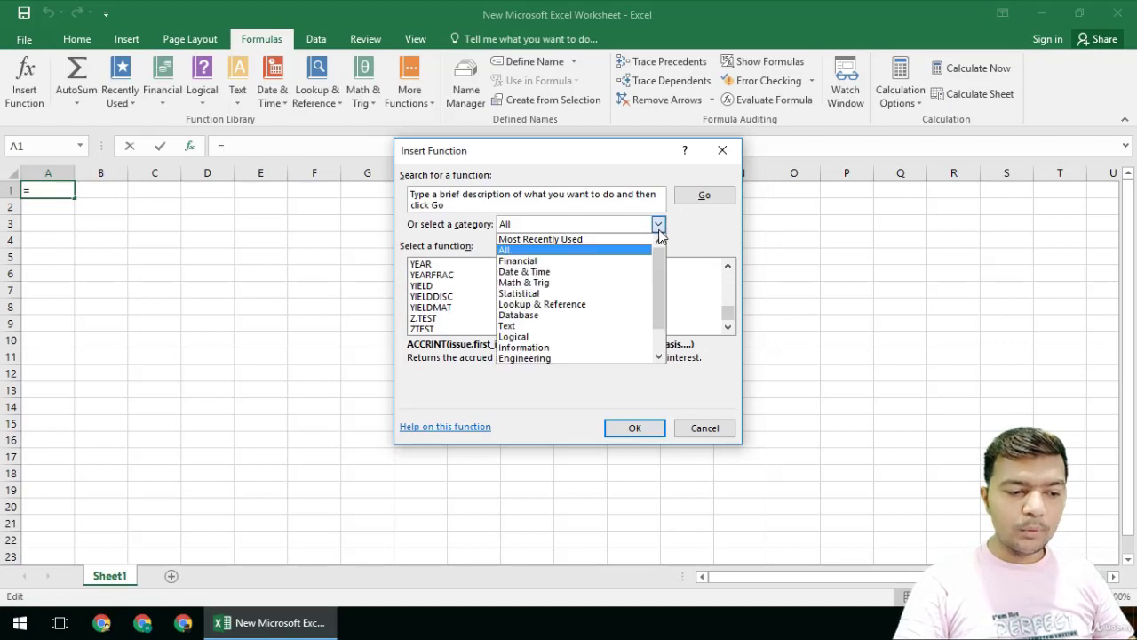
pyautogui.click(584, 261)
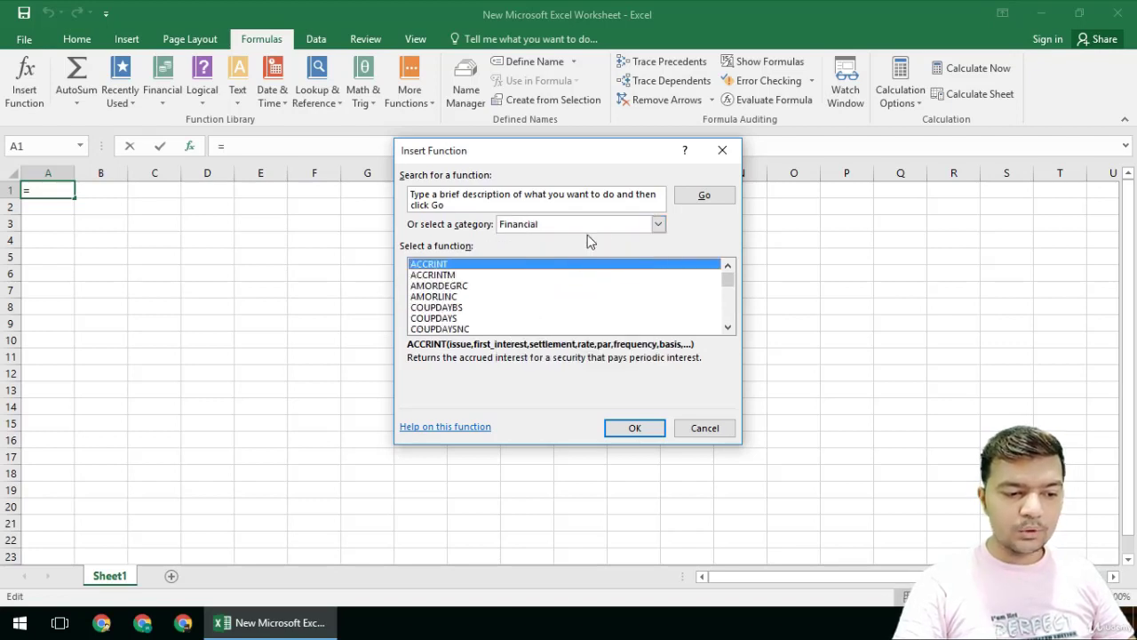
pyautogui.click(662, 224)
pyautogui.click(634, 271)
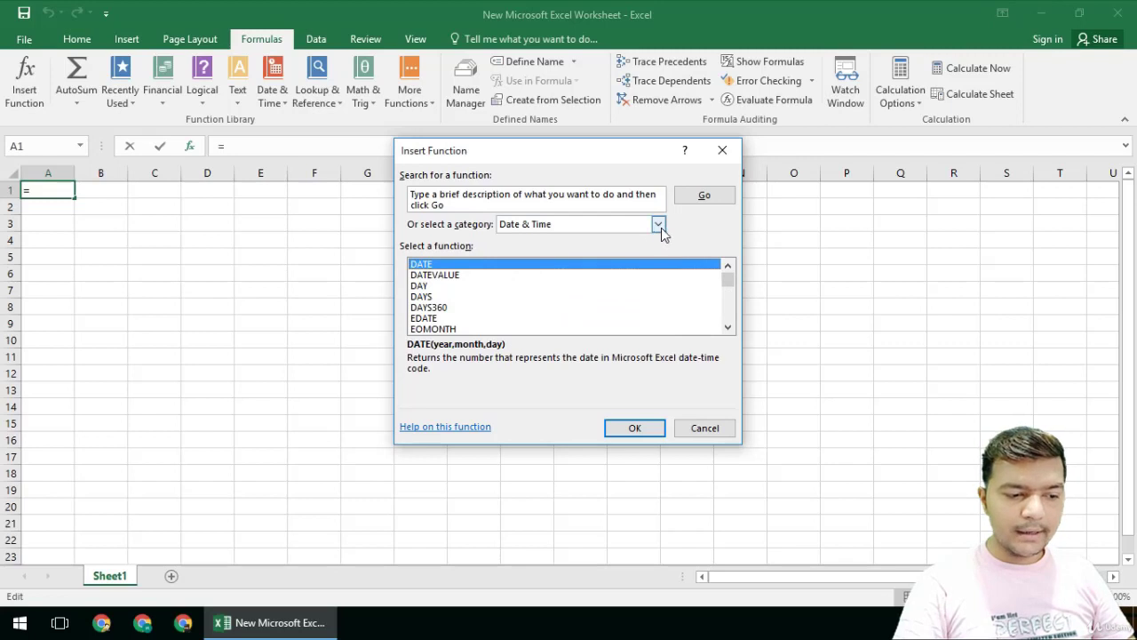
pyautogui.click(661, 228)
pyautogui.click(622, 282)
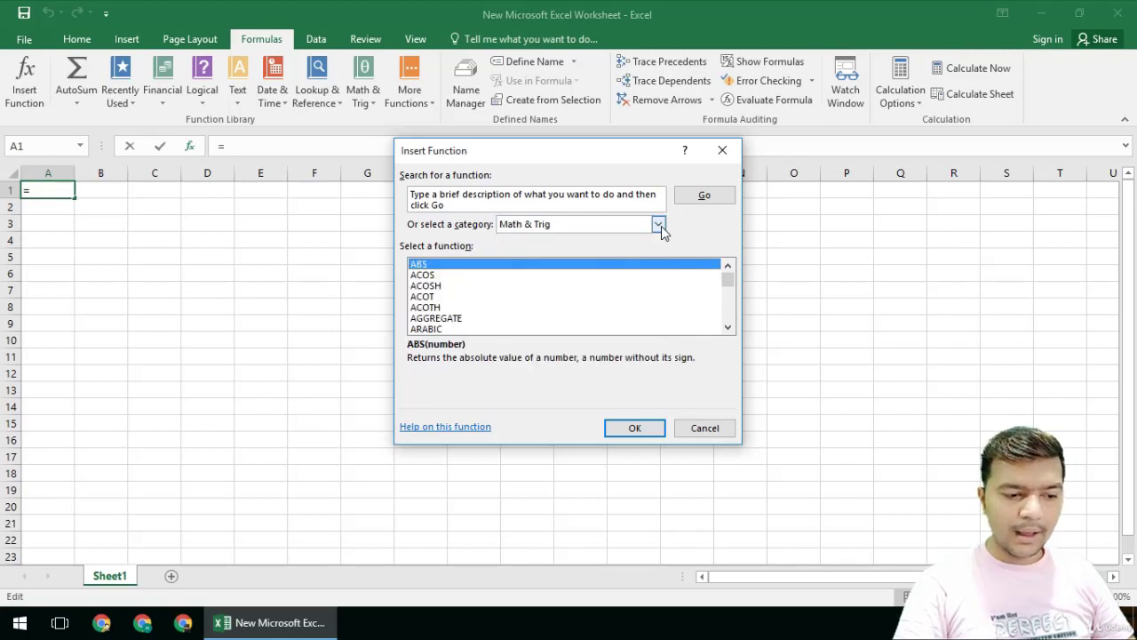
pyautogui.click(661, 226)
pyautogui.click(593, 297)
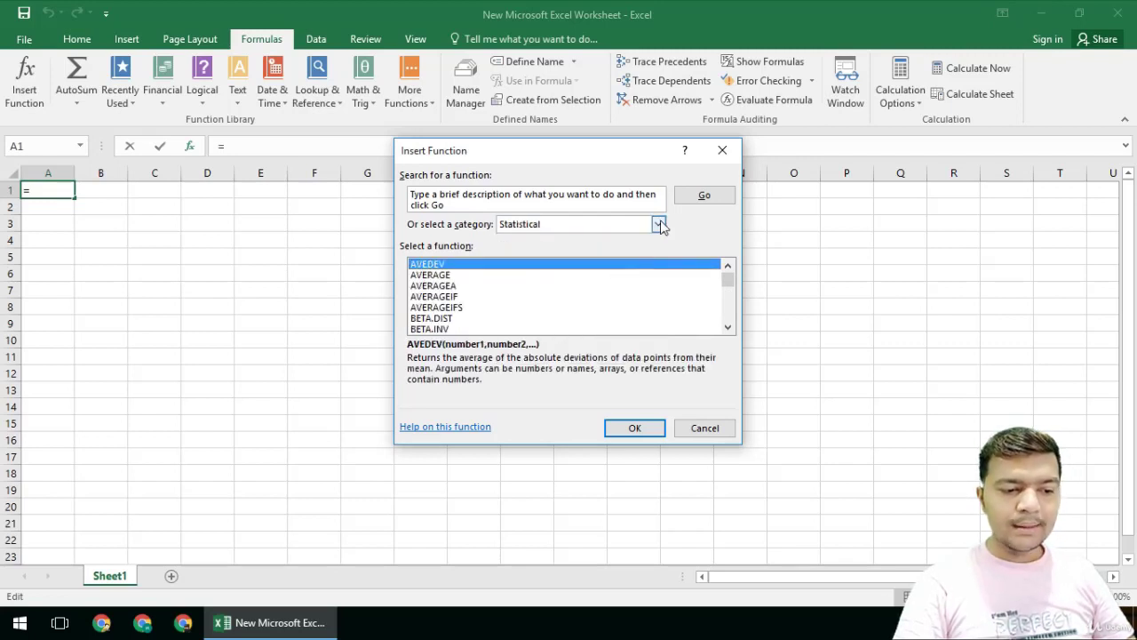
# Review the remaining function categories, return to Most Recently Used, and close the dialog without inserting a function.
pyautogui.click(658, 224)
pyautogui.scroll(-1, 551, 351)
pyautogui.scroll(-1, 551, 351)
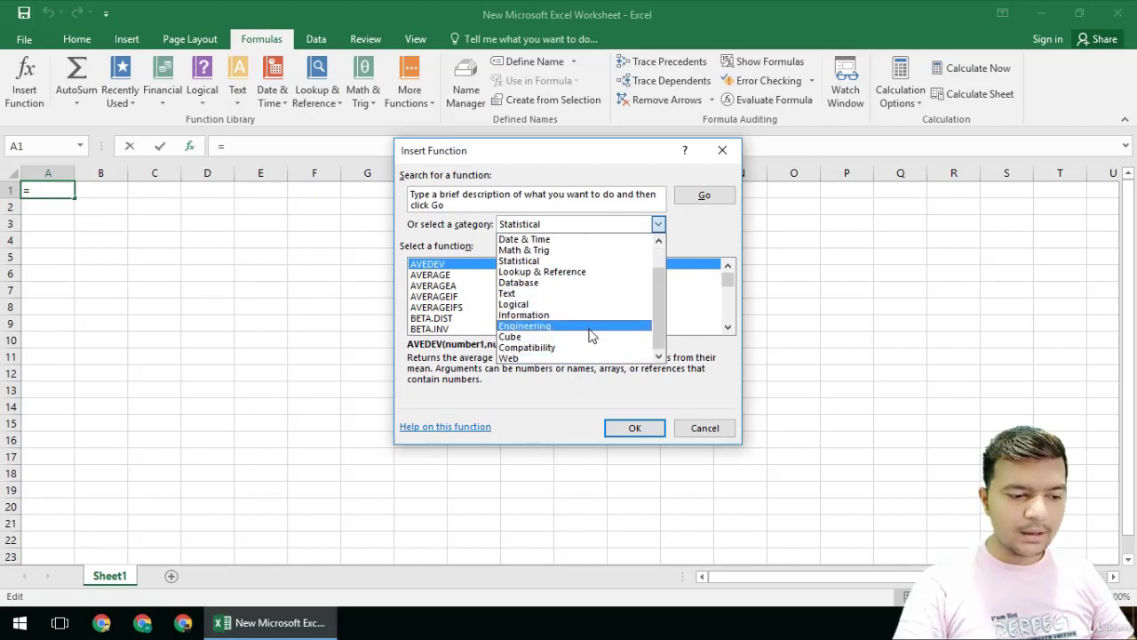
pyautogui.scroll(1, 577, 331)
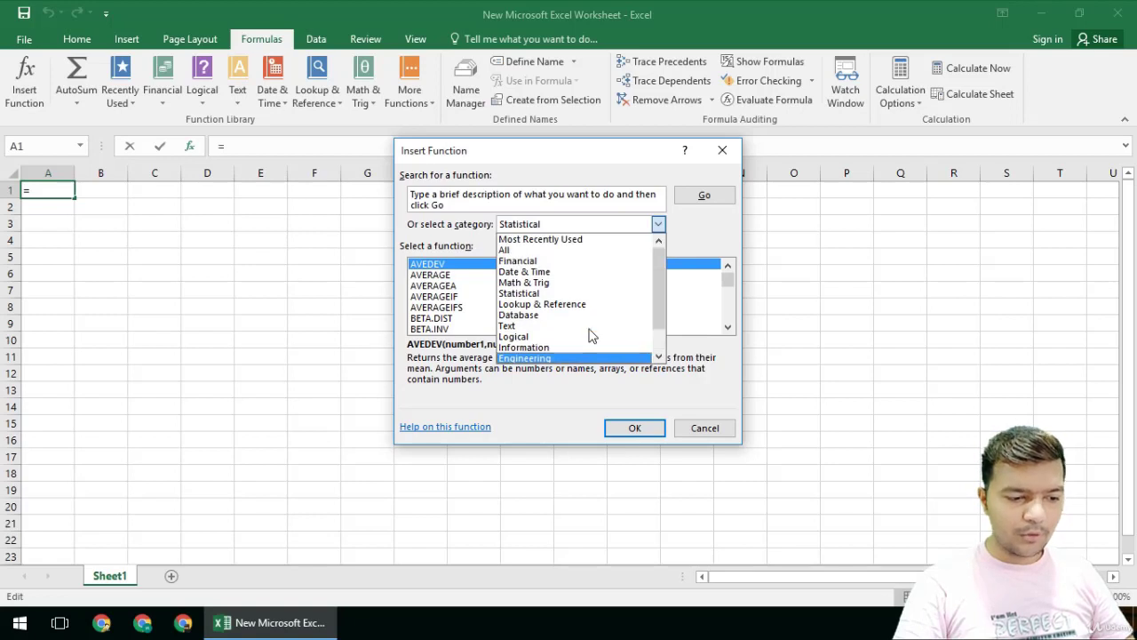
pyautogui.click(557, 240)
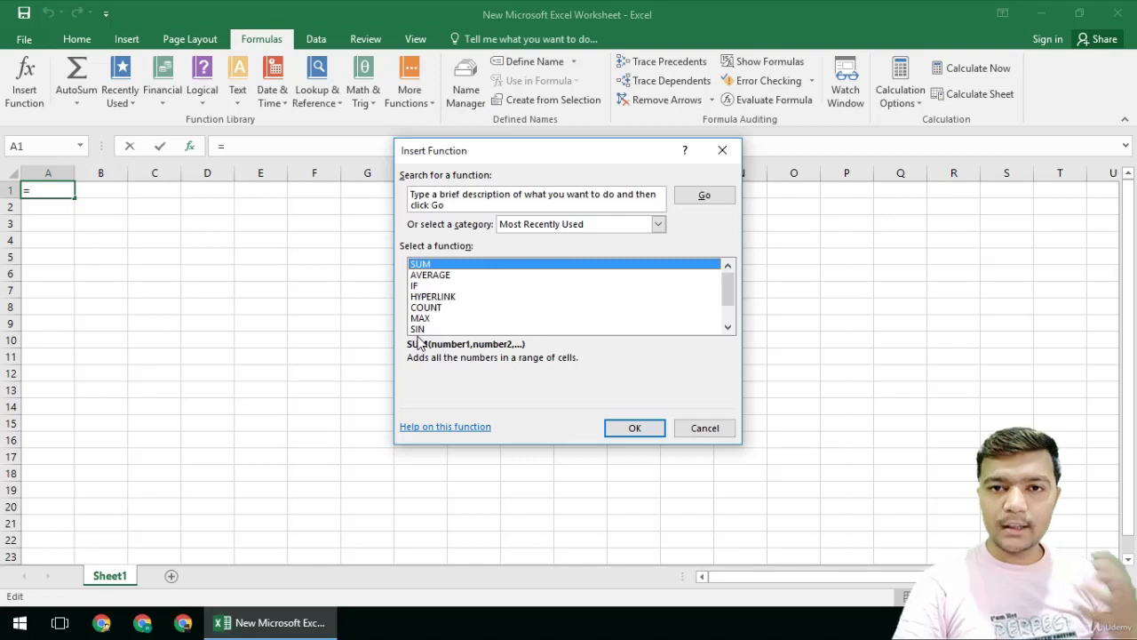
pyautogui.click(729, 429)
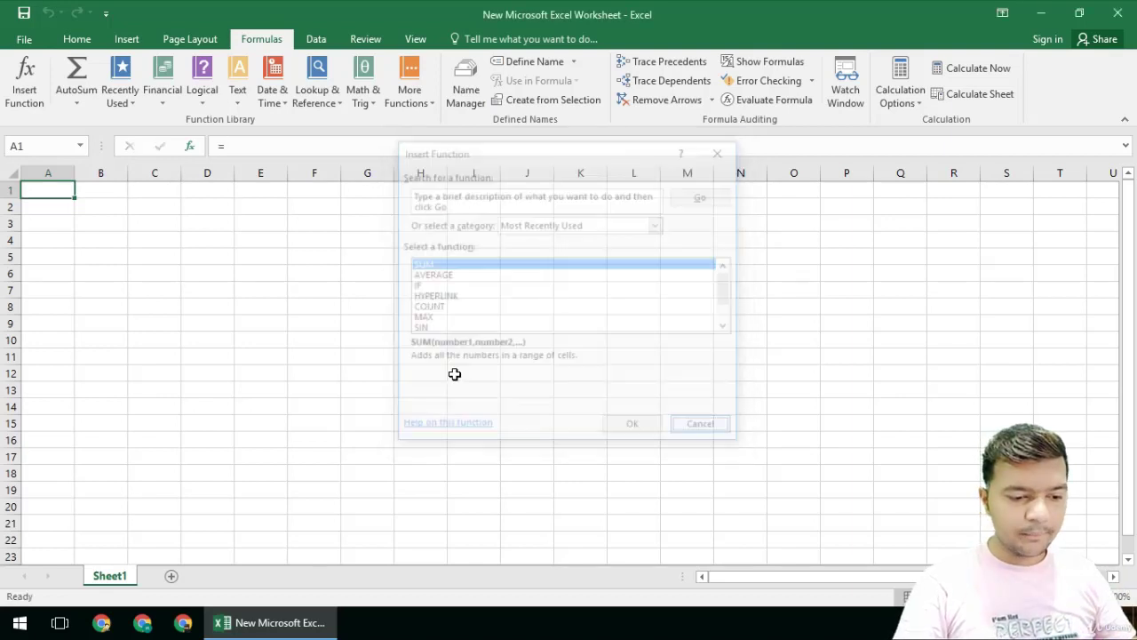
pyautogui.click(261, 310)
pyautogui.write('=')
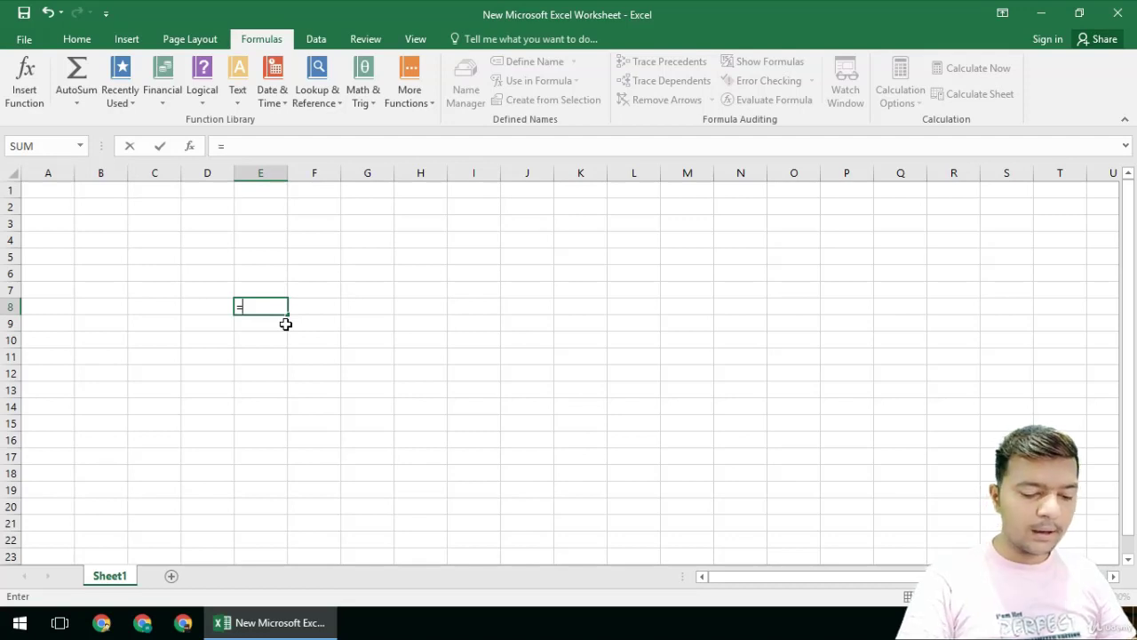
pyautogui.press('Escape')
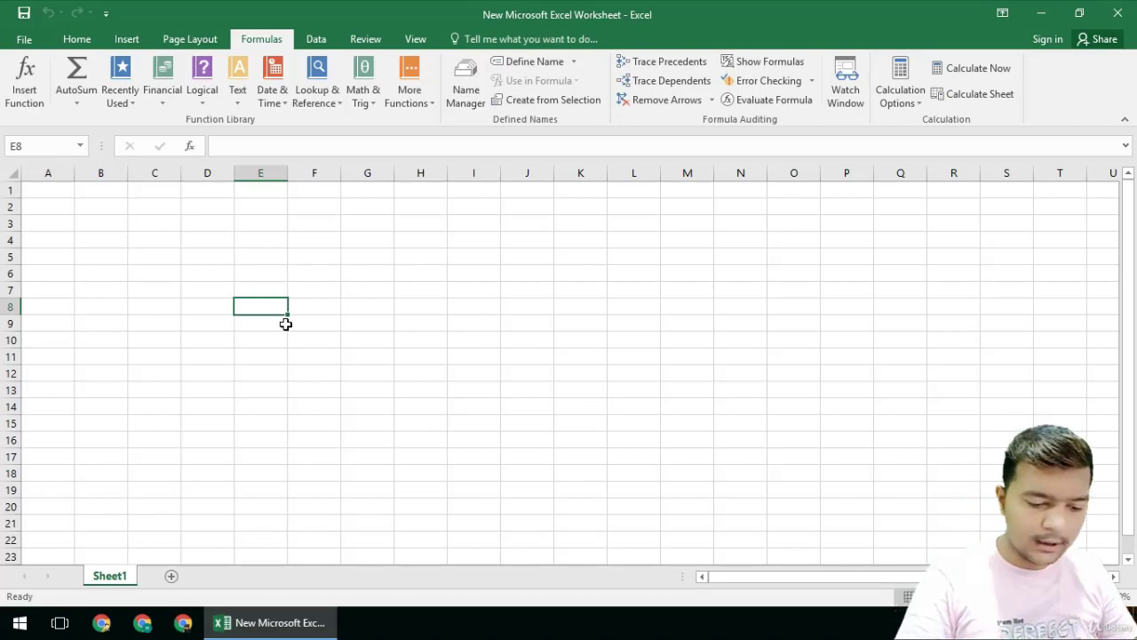
# Enter 2 in E9, 3 in F9, 4 in E10, 5 in E11 and 6 in F11.
pyautogui.press('Down')
pyautogui.write('2')
pyautogui.press('Right')
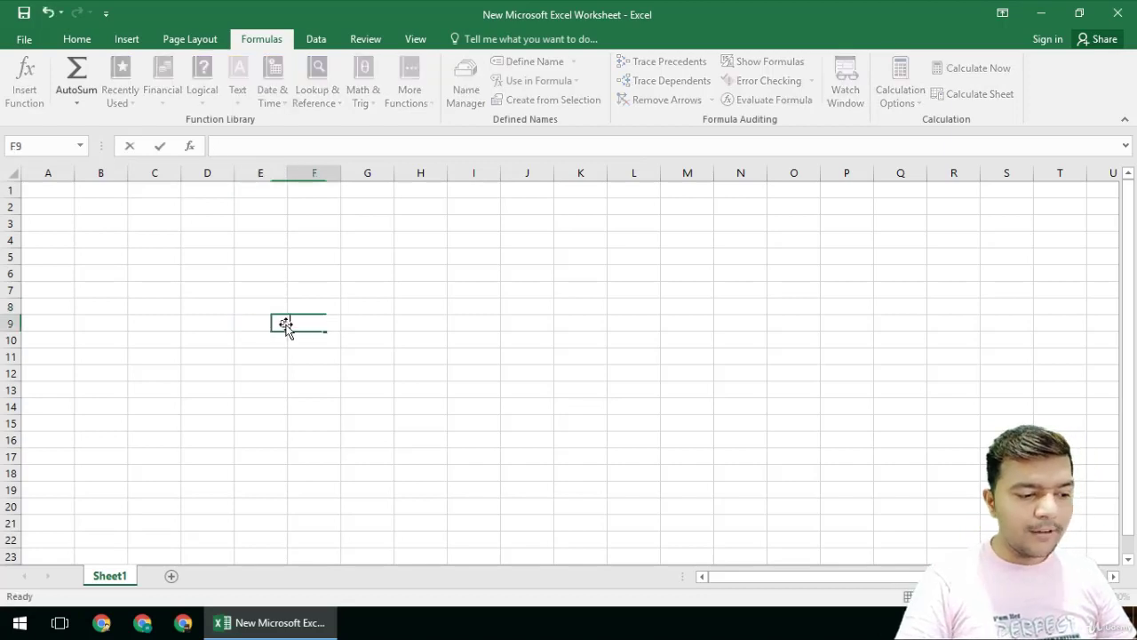
pyautogui.write('3')
pyautogui.press('Down')
pyautogui.press('Left')
pyautogui.write('4')
pyautogui.press('Return')
pyautogui.write('5')
pyautogui.press('Right')
pyautogui.write('6')
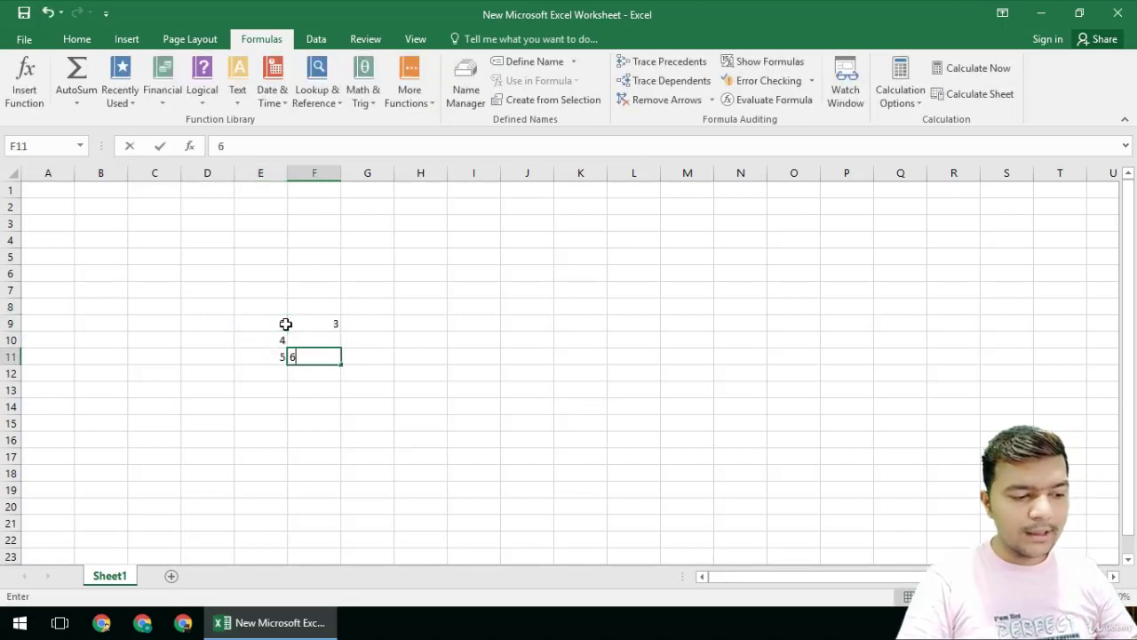
# Add another row of numbers with 4 in E12 and 44 in F12.
pyautogui.press('Down')
pyautogui.press('Left')
pyautogui.write('4')
pyautogui.press('Right')
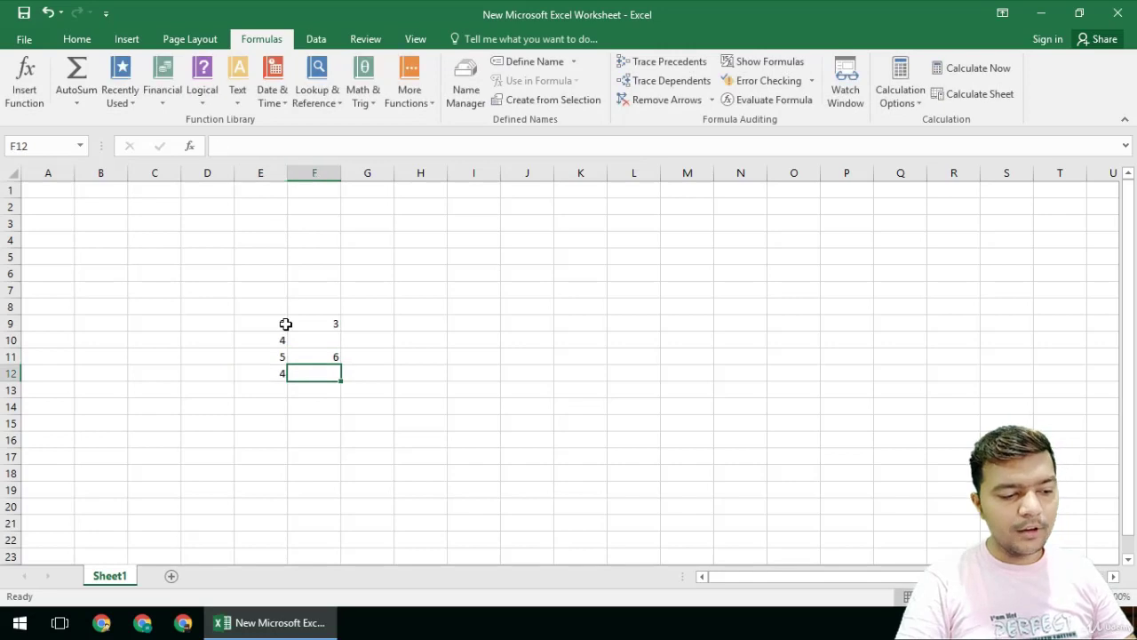
pyautogui.write('44')
pyautogui.press('Return')
pyautogui.press('Left')
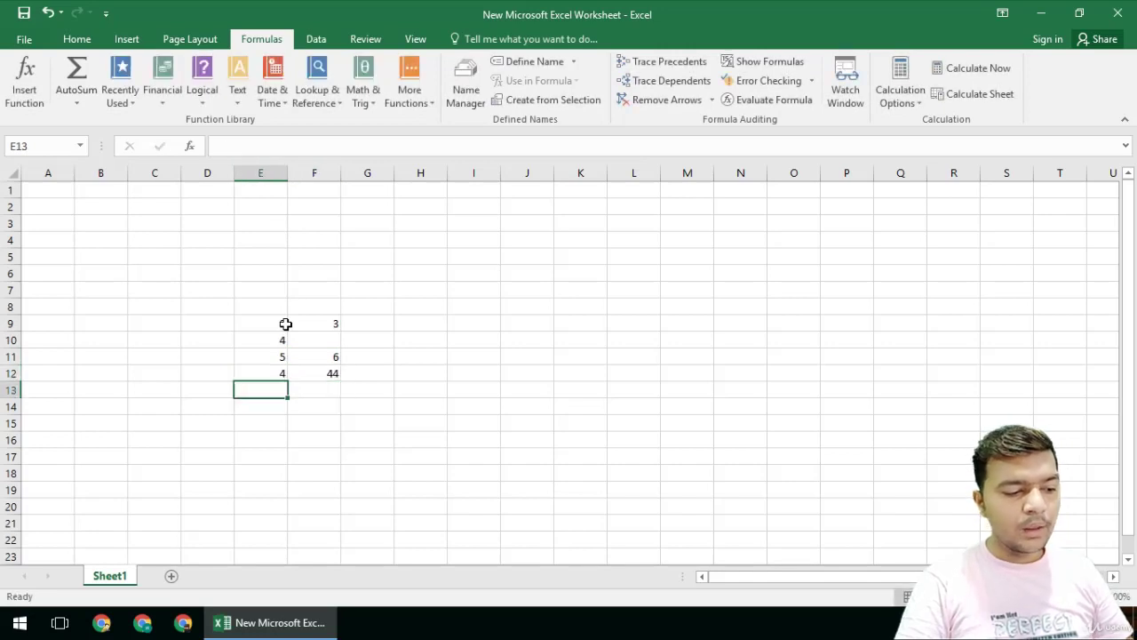
pyautogui.press('Down')
pyautogui.press('Down')
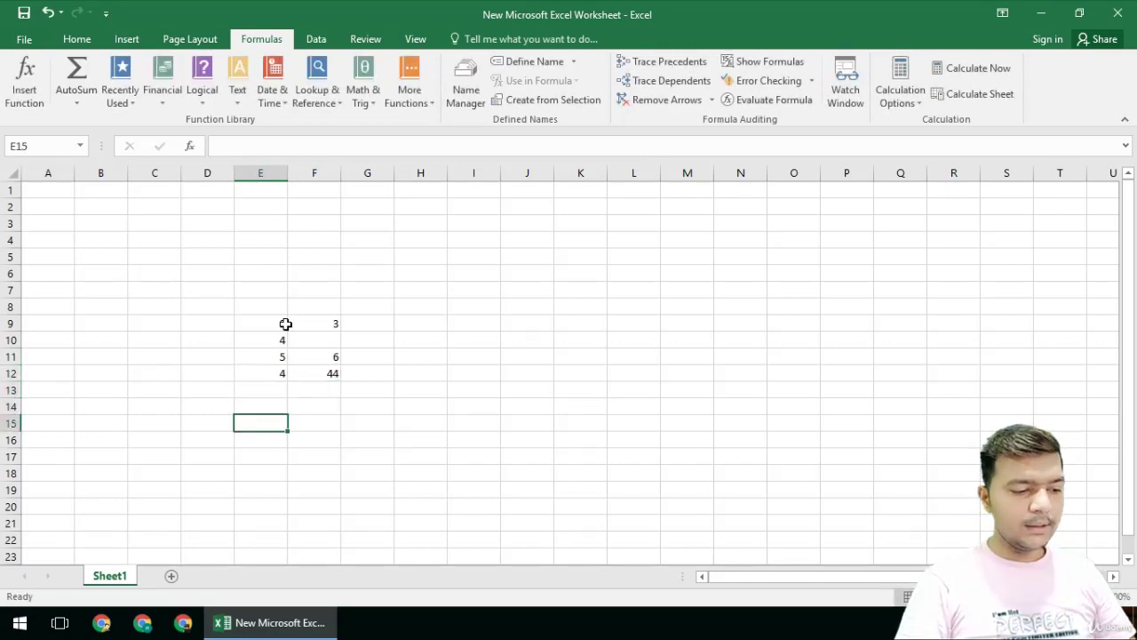
# Enter the heading "values" in E8 and copy it to F8.
pyautogui.click(219, 306)
pyautogui.click(255, 308)
pyautogui.write('v')
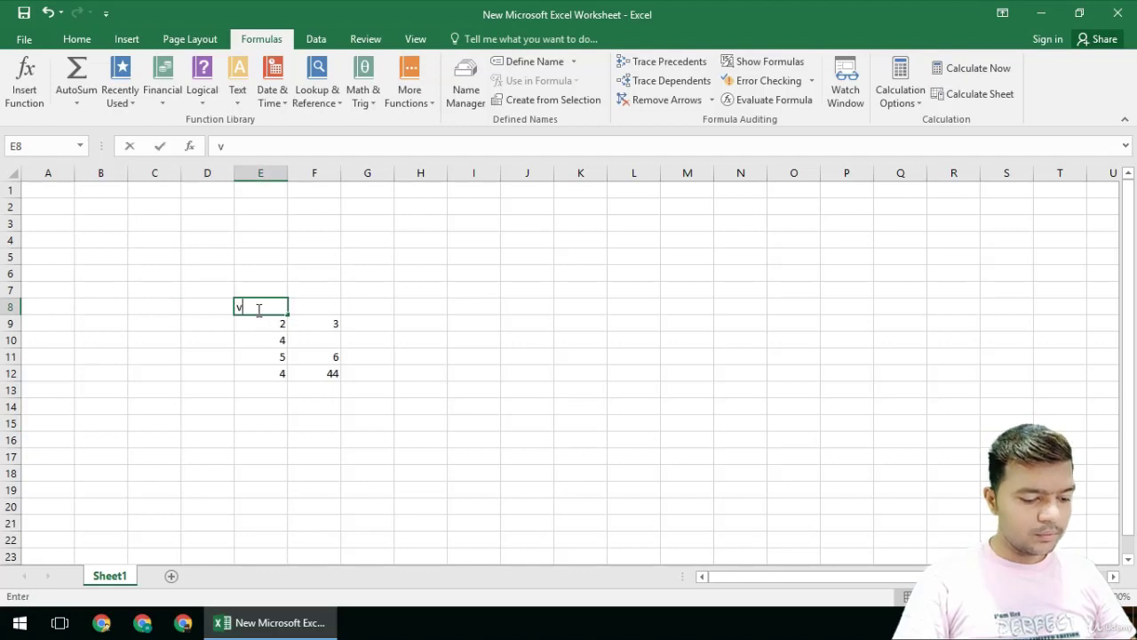
pyautogui.write('alues')
pyautogui.press('Return')
pyautogui.press('Right')
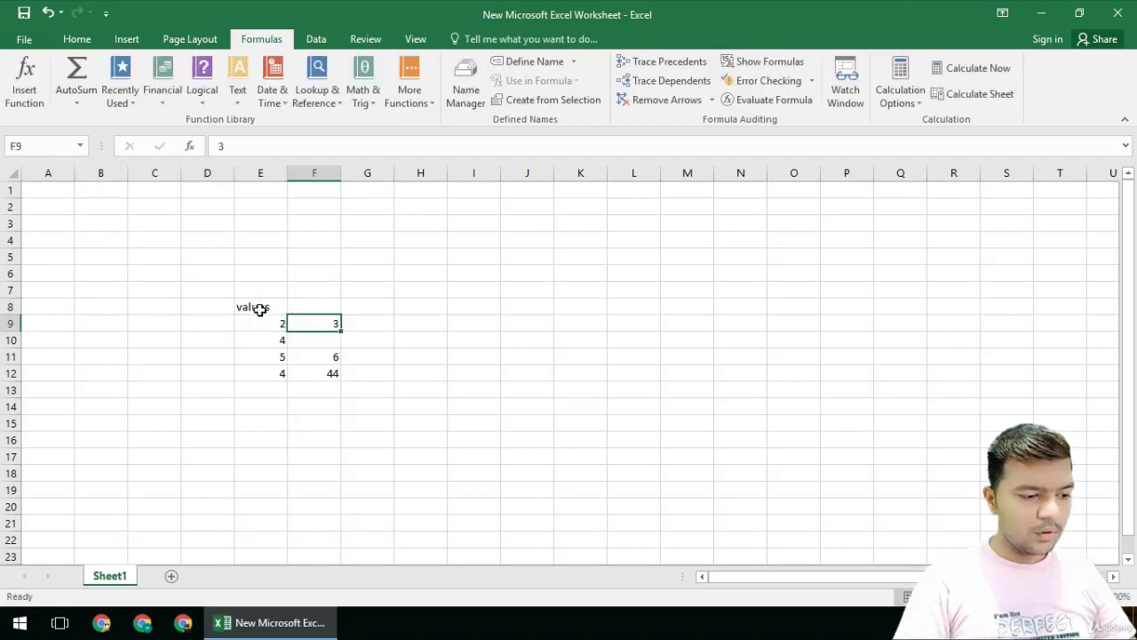
pyautogui.click(259, 307)
pyautogui.hotkey('ctrl', 'c')
pyautogui.press('Right')
pyautogui.hotkey('ctrl', 'v')
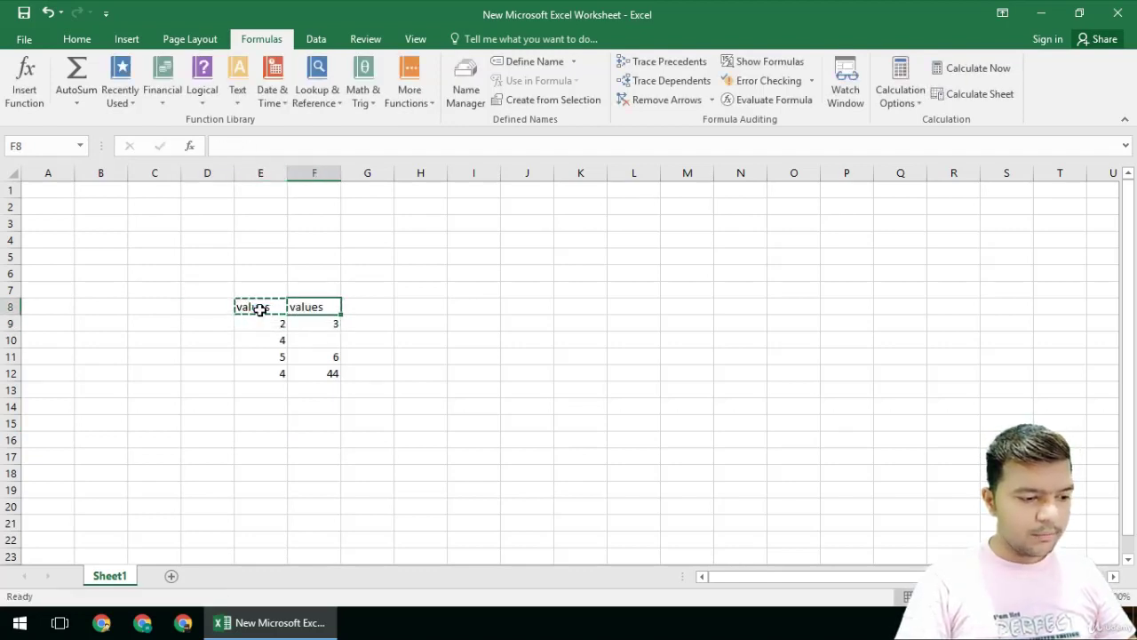
pyautogui.press('Down')
pyautogui.press('Return')
pyautogui.press('Left')
pyautogui.press('Down')
pyautogui.press('Right')
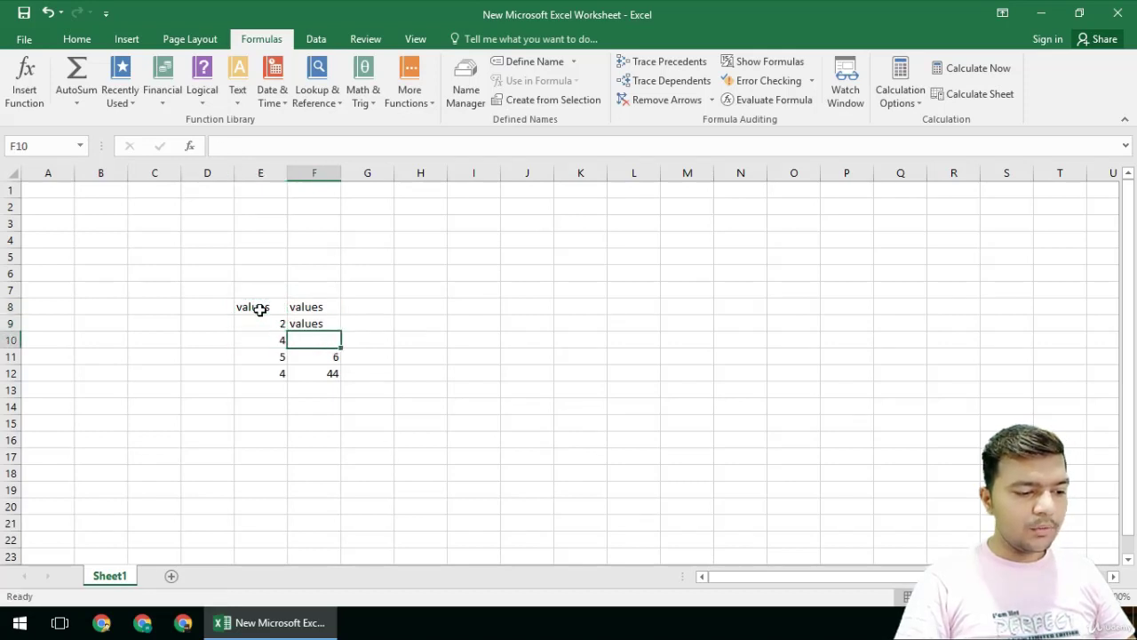
pyautogui.hotkey('ctrl', 'z')
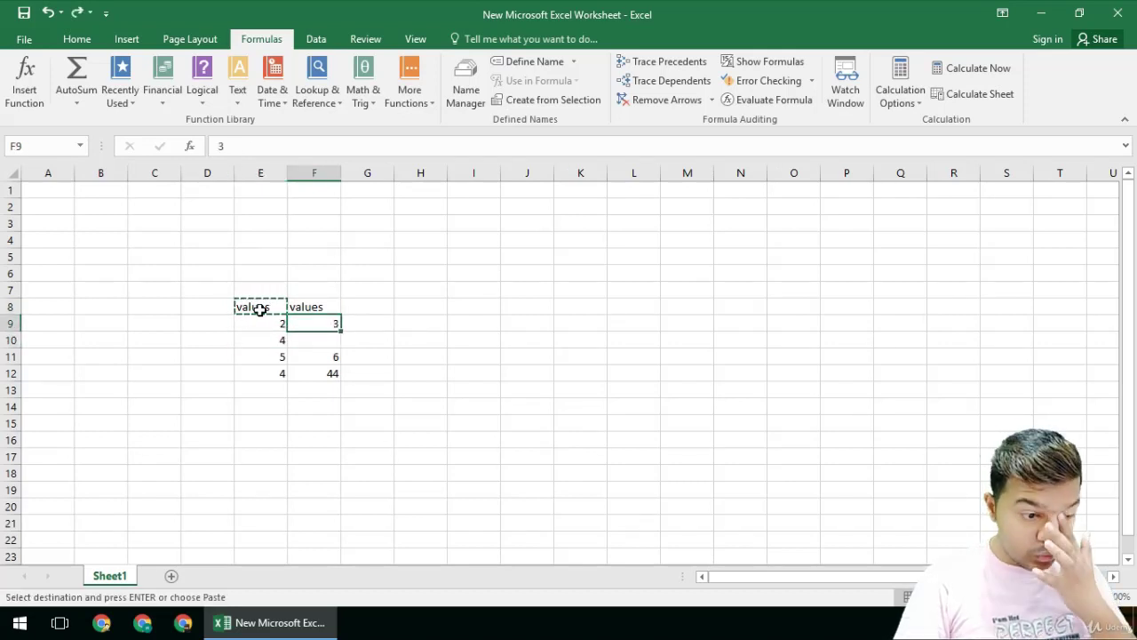
# Fill the empty cell F10 with the number 5.
pyautogui.press('Down')
pyautogui.write('5')
pyautogui.press('Return')
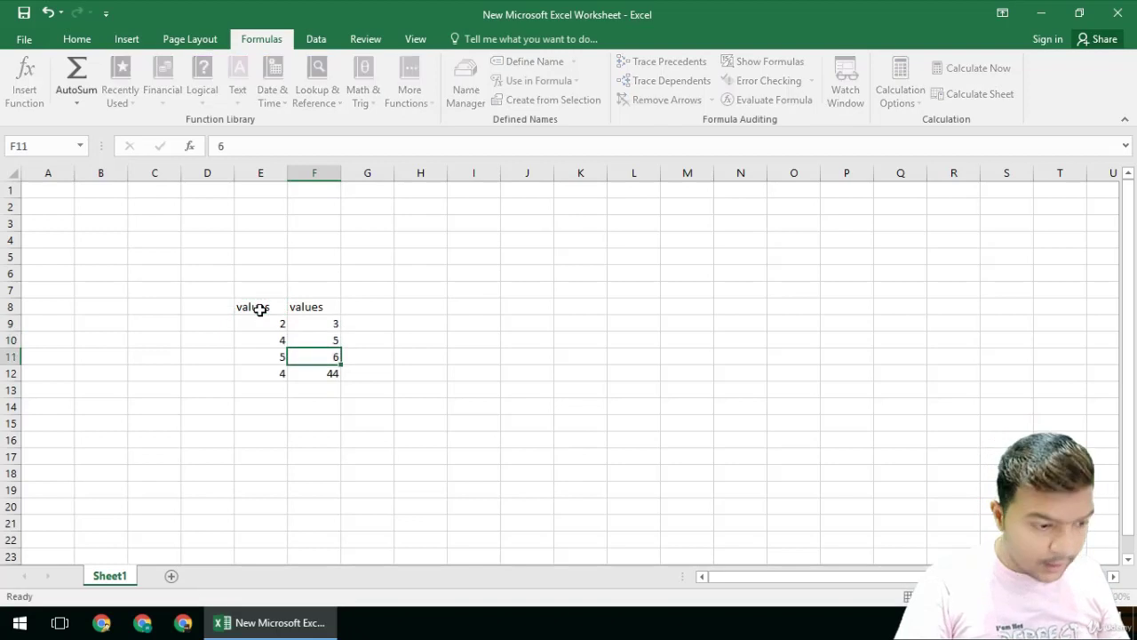
pyautogui.press('Return')
pyautogui.press('Return')
pyautogui.press('Left')
pyautogui.press('Down')
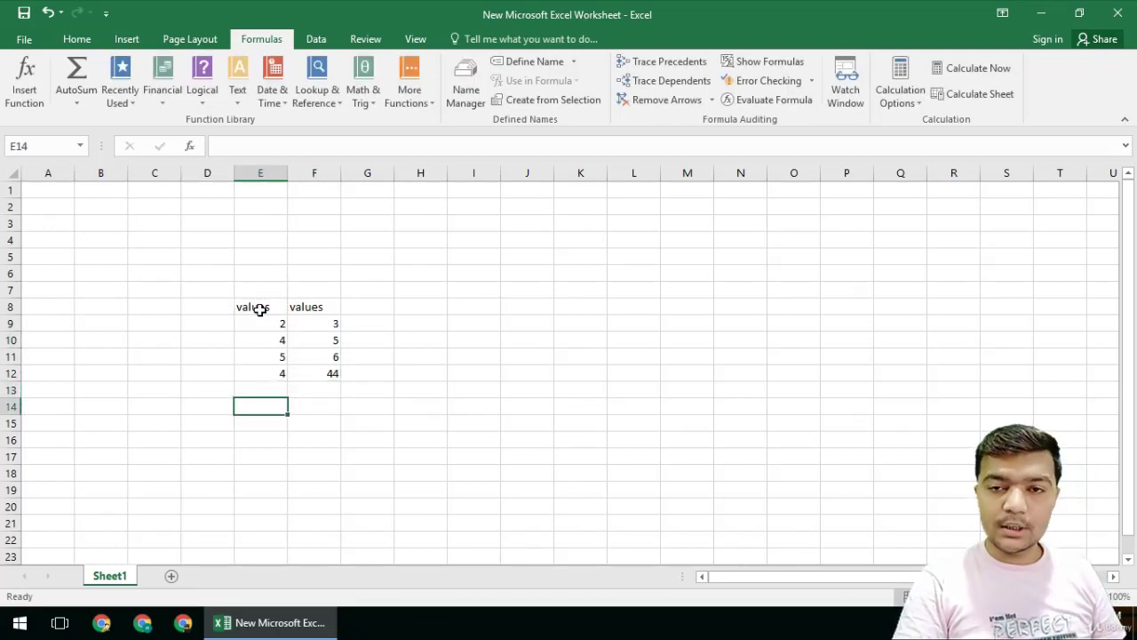
pyautogui.write('=(')
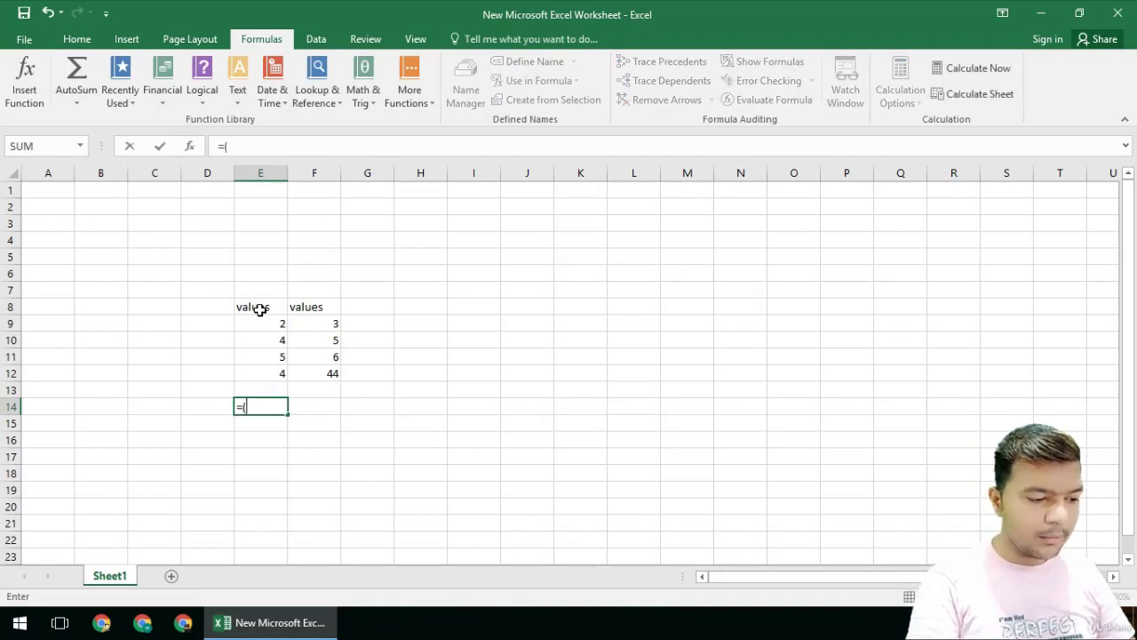
pyautogui.press('Up')
pyautogui.press('Up')
pyautogui.press('Up')
pyautogui.press('Up')
pyautogui.press('Up')
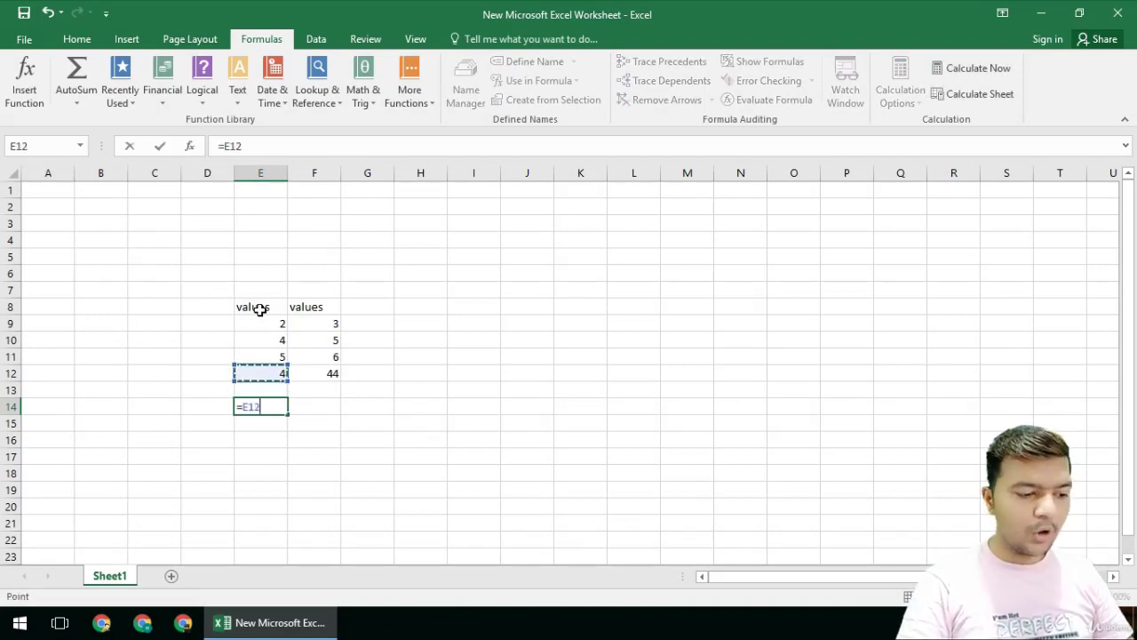
pyautogui.press('Down')
pyautogui.press('Down')
pyautogui.press('Down')
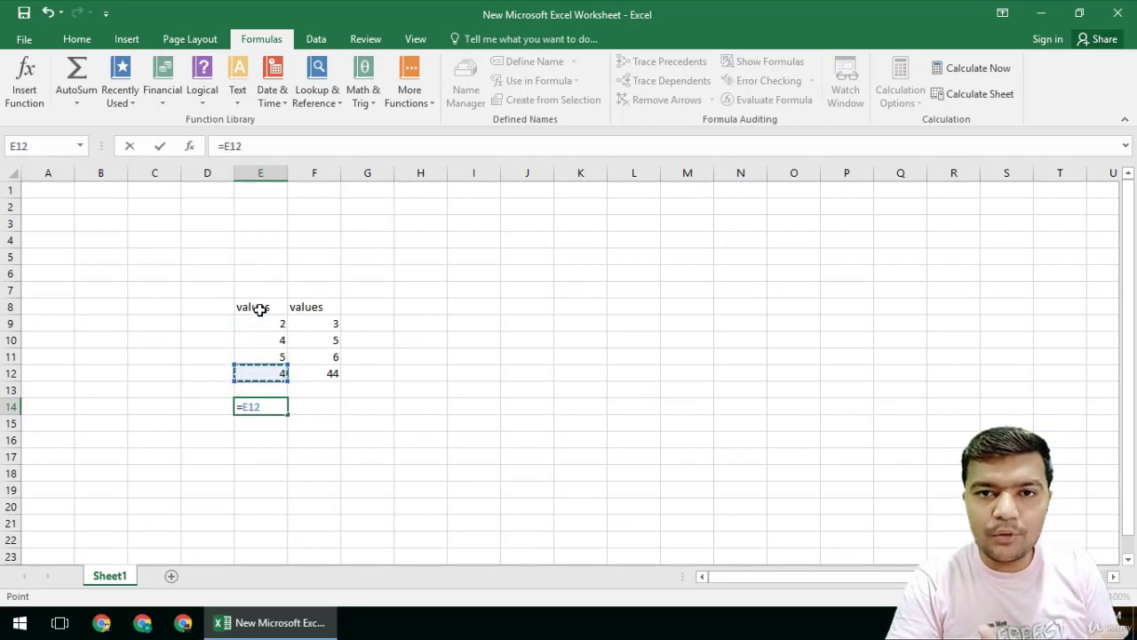
pyautogui.press('Escape')
pyautogui.write('`')
pyautogui.press('BackSpace')
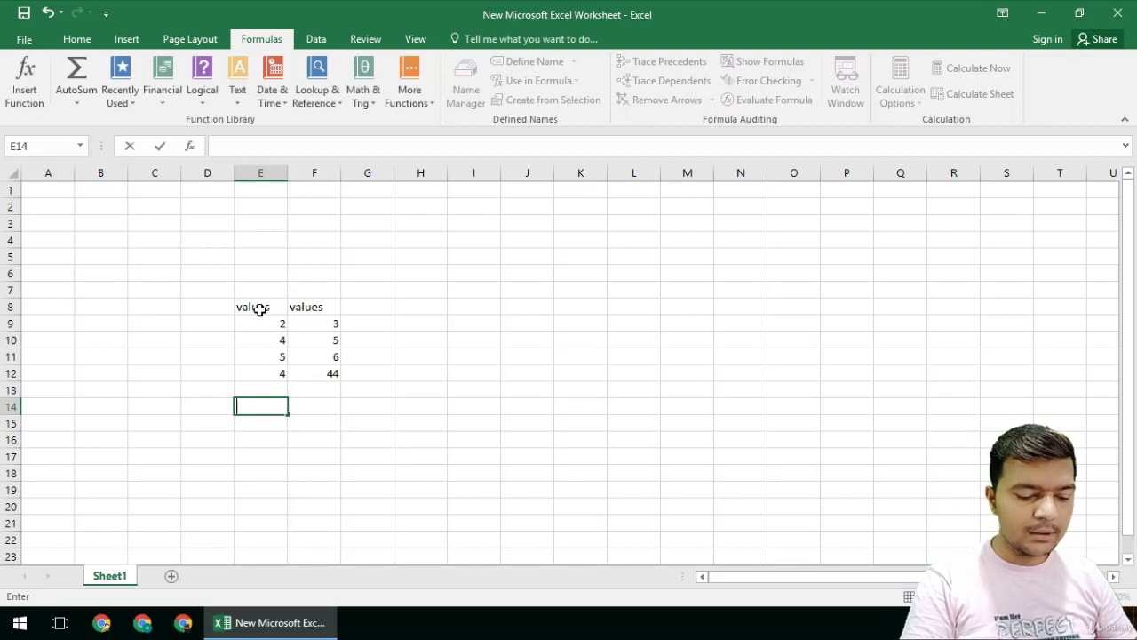
# Try to total the first column of numbers in E14 with the formula +E9:E12.
pyautogui.write('+')
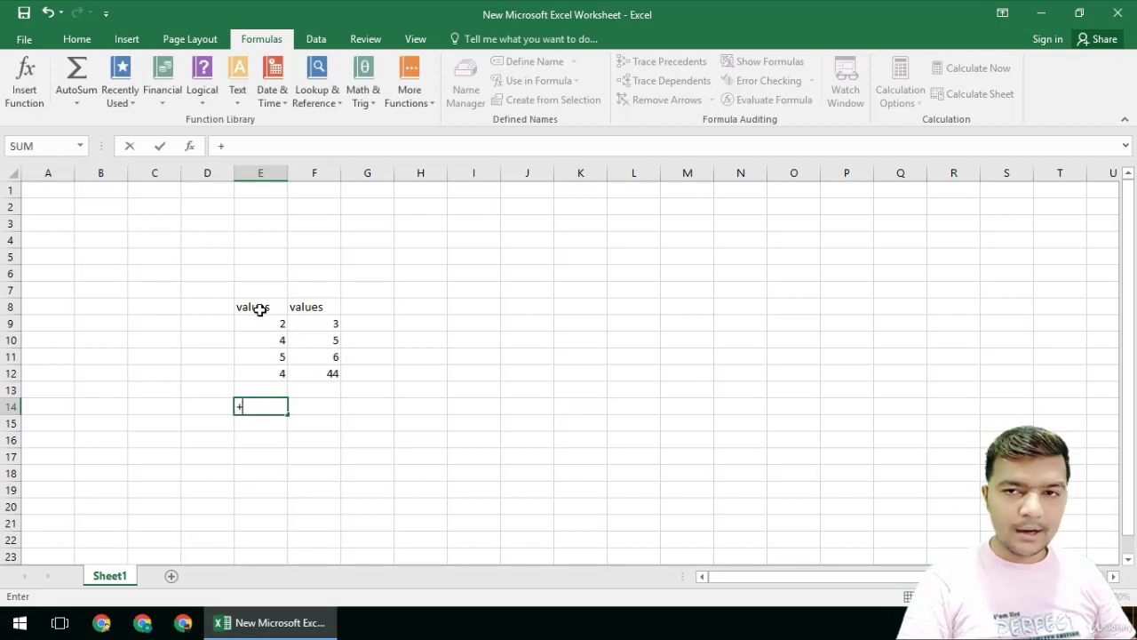
pyautogui.press('Up')
pyautogui.press('Up')
pyautogui.hotkey('shift', 'Up')
pyautogui.hotkey('shift', 'Up')
pyautogui.hotkey('shift', 'Up')
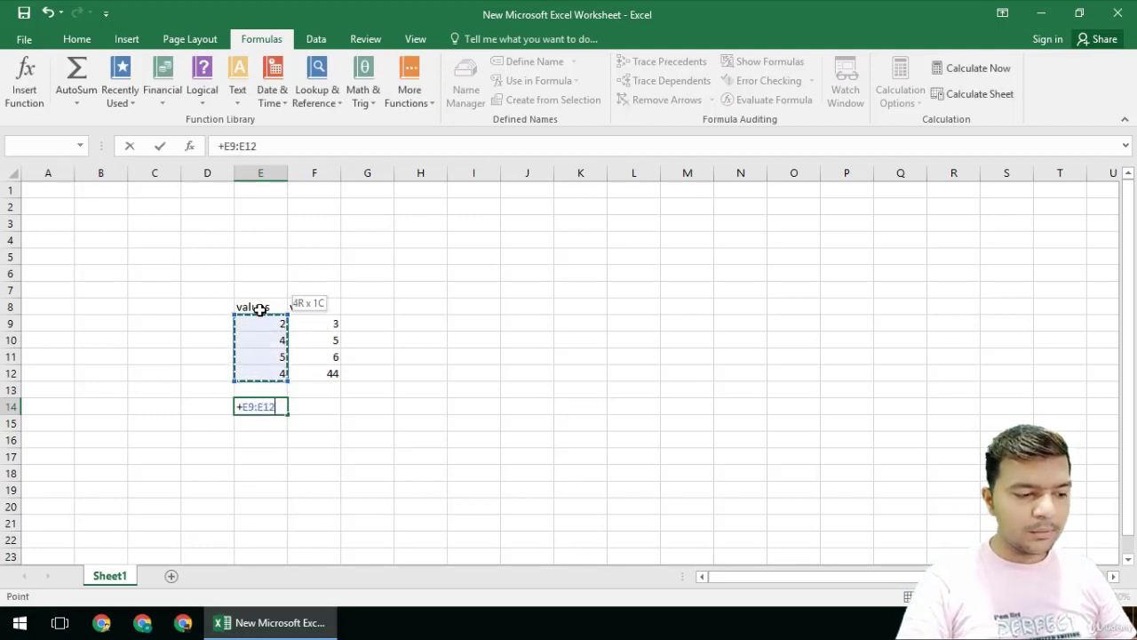
pyautogui.press('Return')
pyautogui.press('Down')
pyautogui.press('Down')
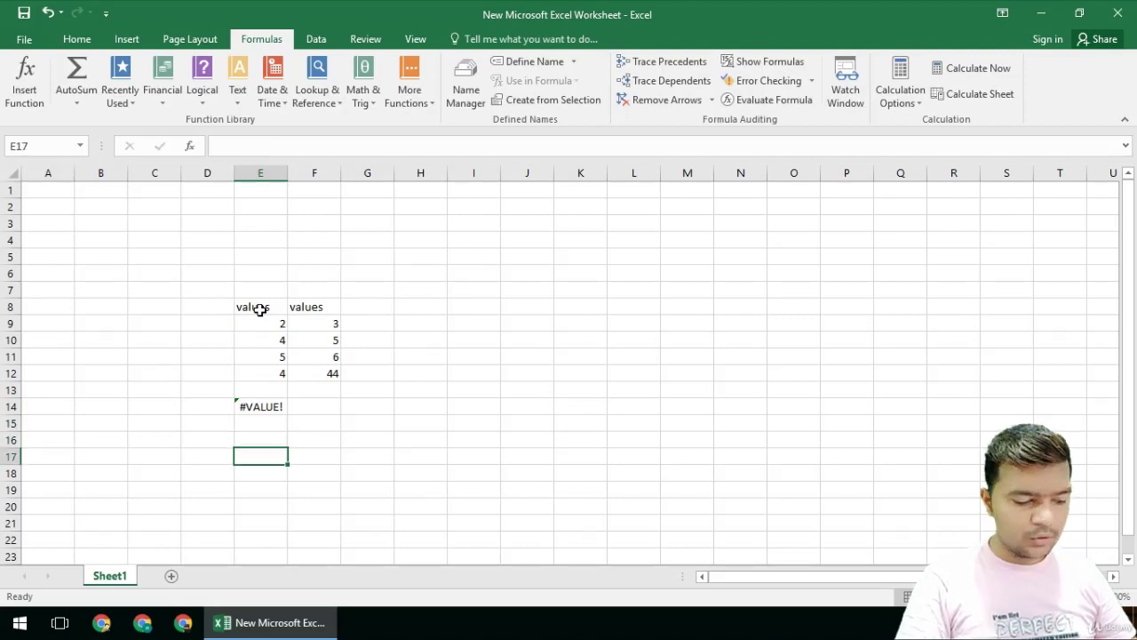
# Inspect the formula in E14 and the cell range it refers to, leaving it unedited.
pyautogui.press('Down')
pyautogui.press('Up')
pyautogui.press('Up')
pyautogui.press('Up')
pyautogui.press('Up')
pyautogui.press('F2')
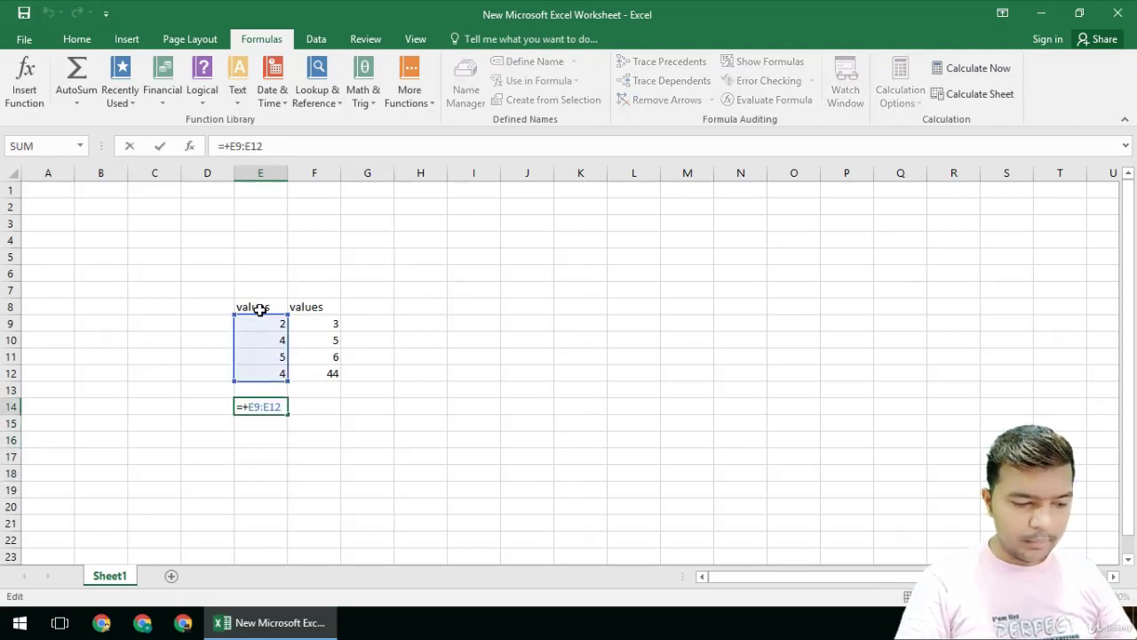
pyautogui.press('Left')
pyautogui.press('Left')
pyautogui.press('Left')
pyautogui.press('Escape')
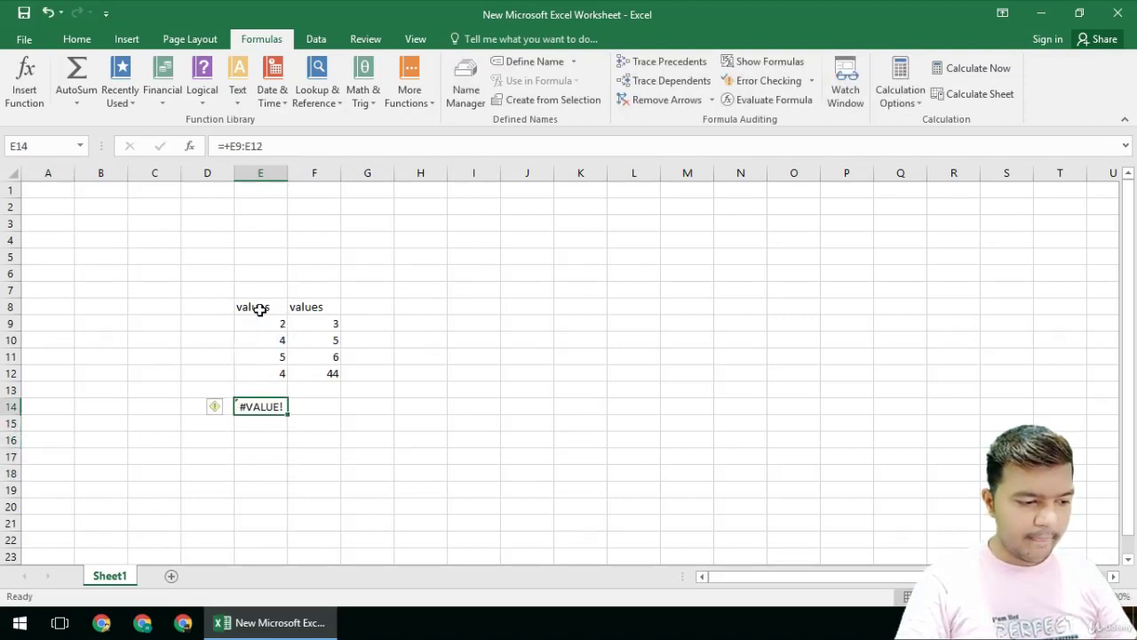
# Replace the formula in E14 with a SUM function over the range E9:E12.
pyautogui.press('Delete')
pyautogui.write('=')
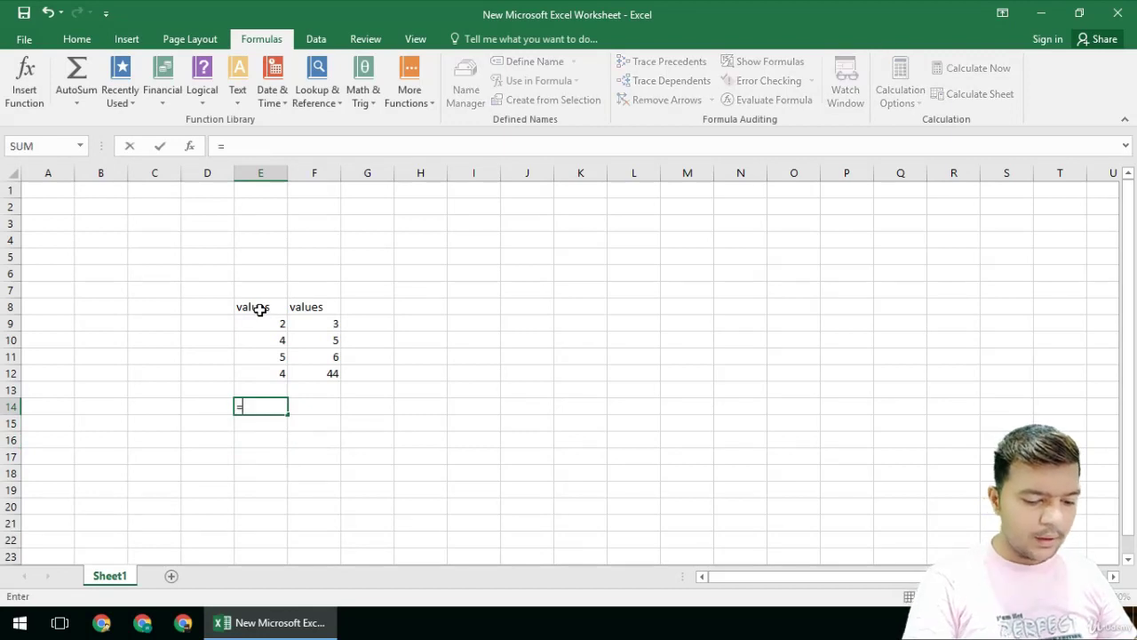
pyautogui.write('sum')
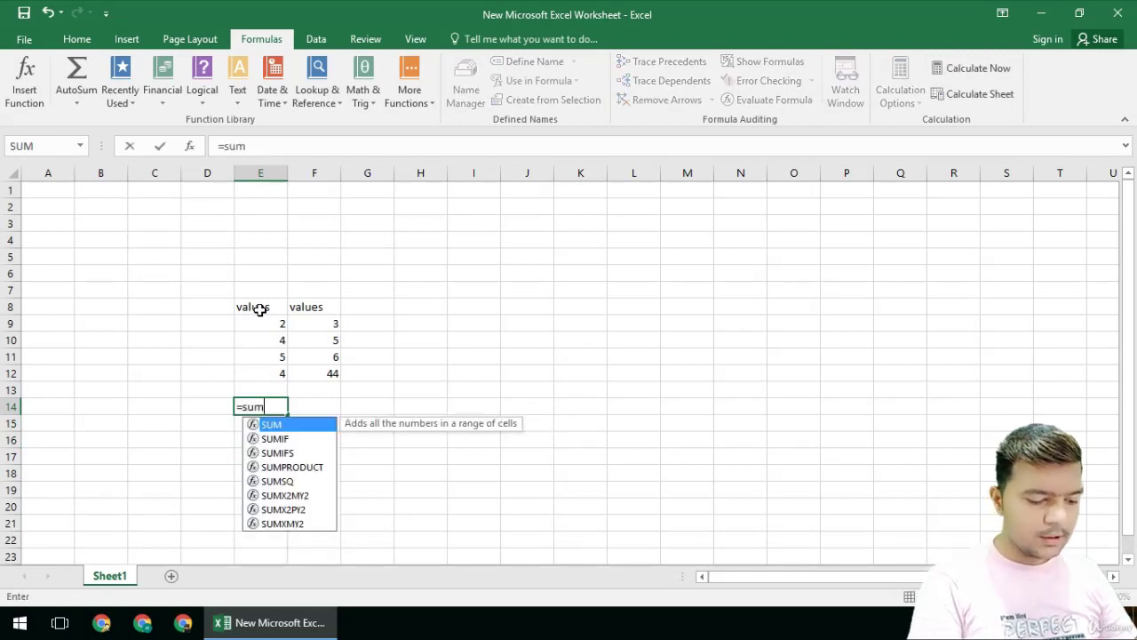
pyautogui.write('(')
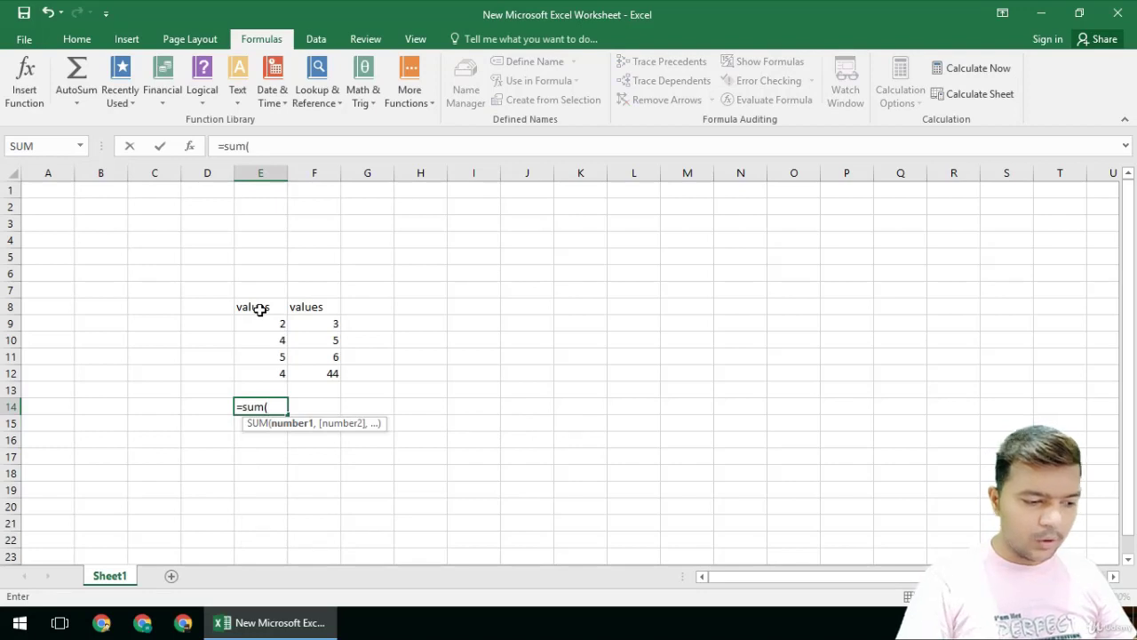
pyautogui.press('Up')
pyautogui.press('Up')
pyautogui.hotkey('shift', 'Up')
pyautogui.hotkey('shift', 'Up')
pyautogui.hotkey('shift', 'Up')
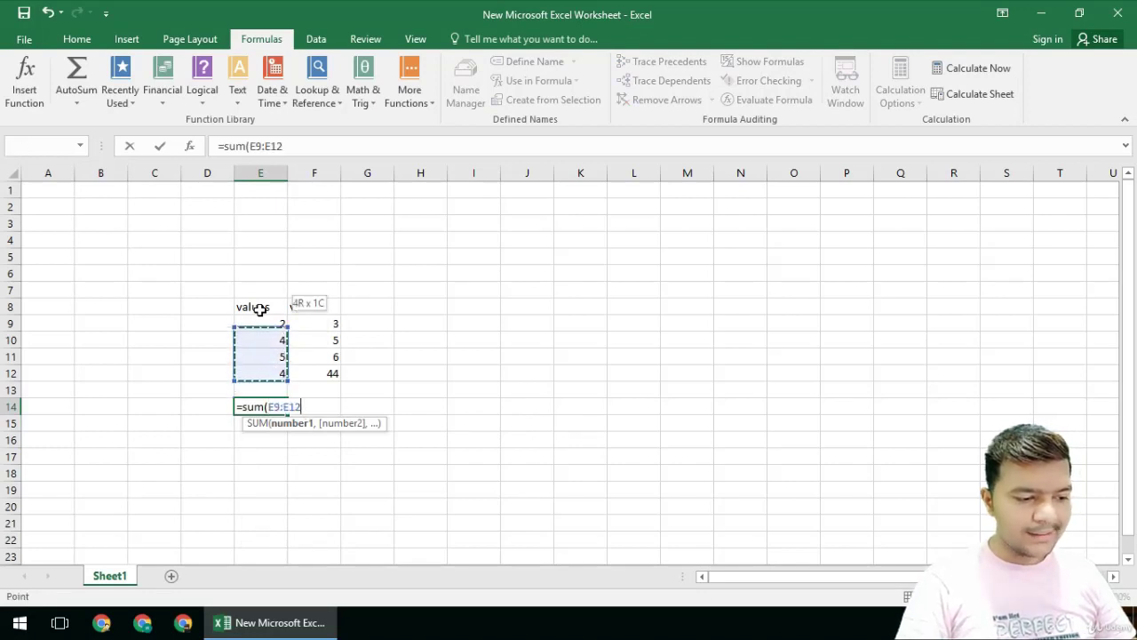
pyautogui.press('Return')
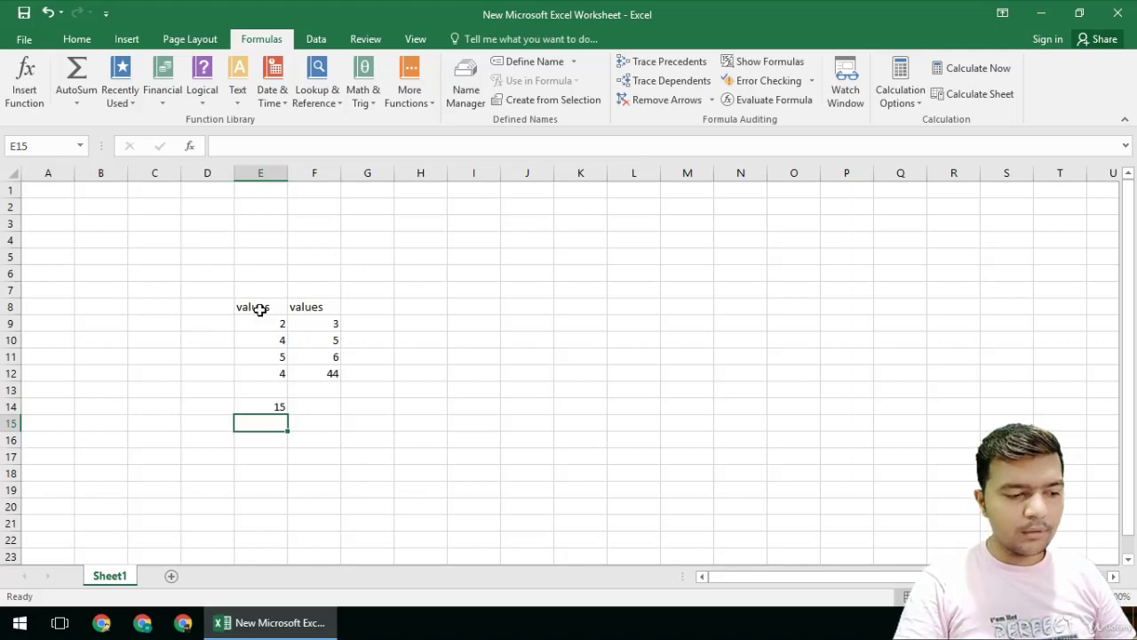
# Copy the SUM formula from E14 to F14 and check which cells it refers to.
pyautogui.press('Up')
pyautogui.hotkey('ctrl', 'c')
pyautogui.press('Right')
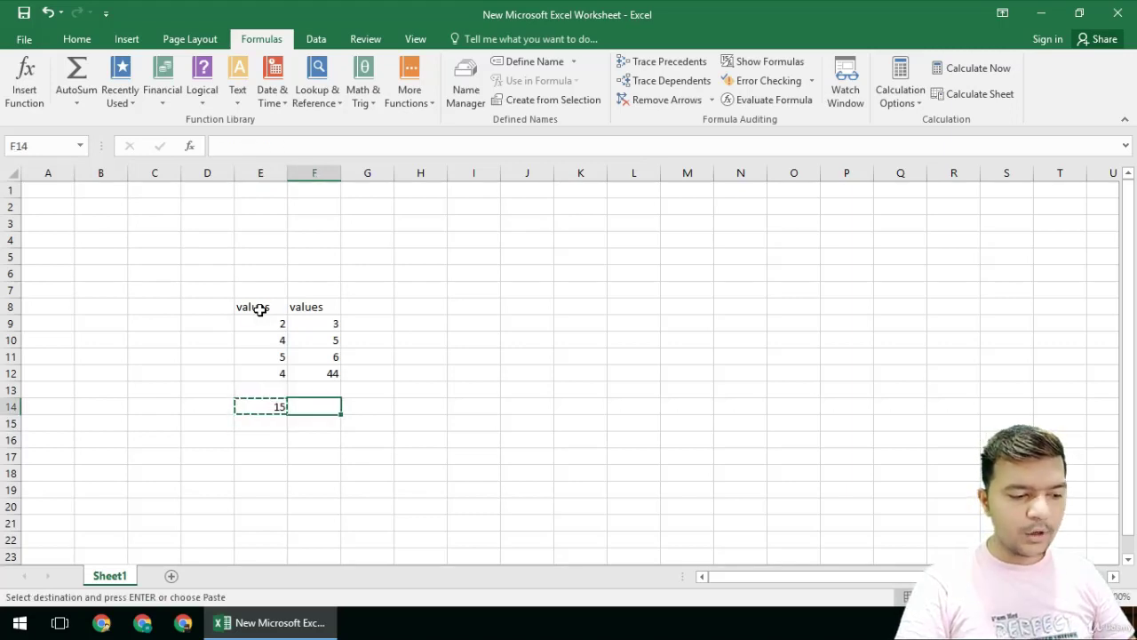
pyautogui.press('Return')
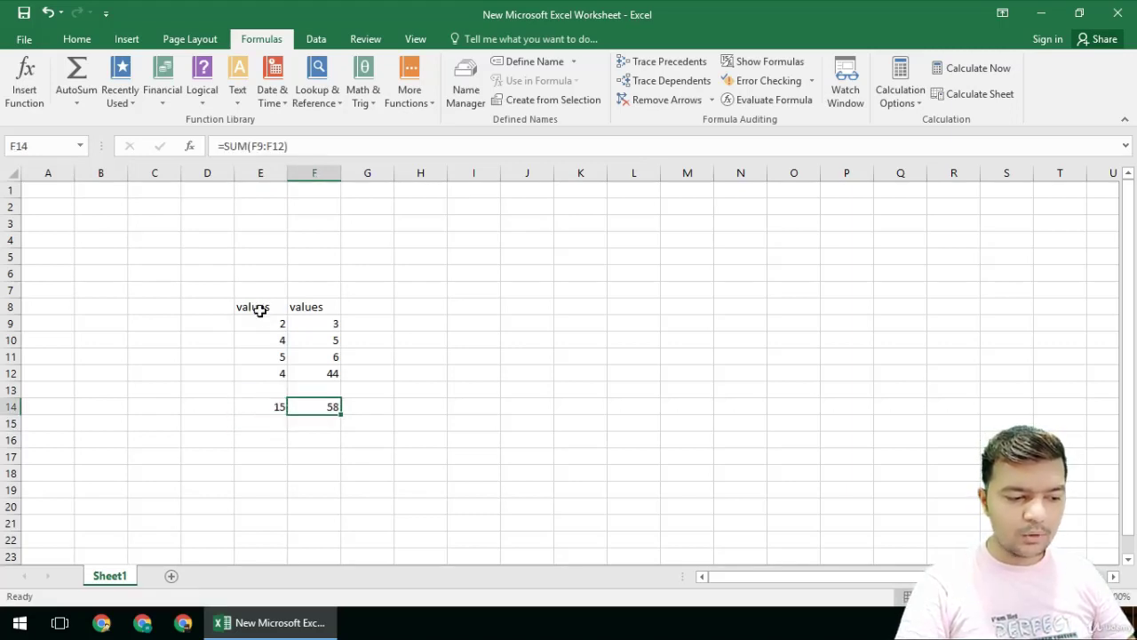
pyautogui.press('F2')
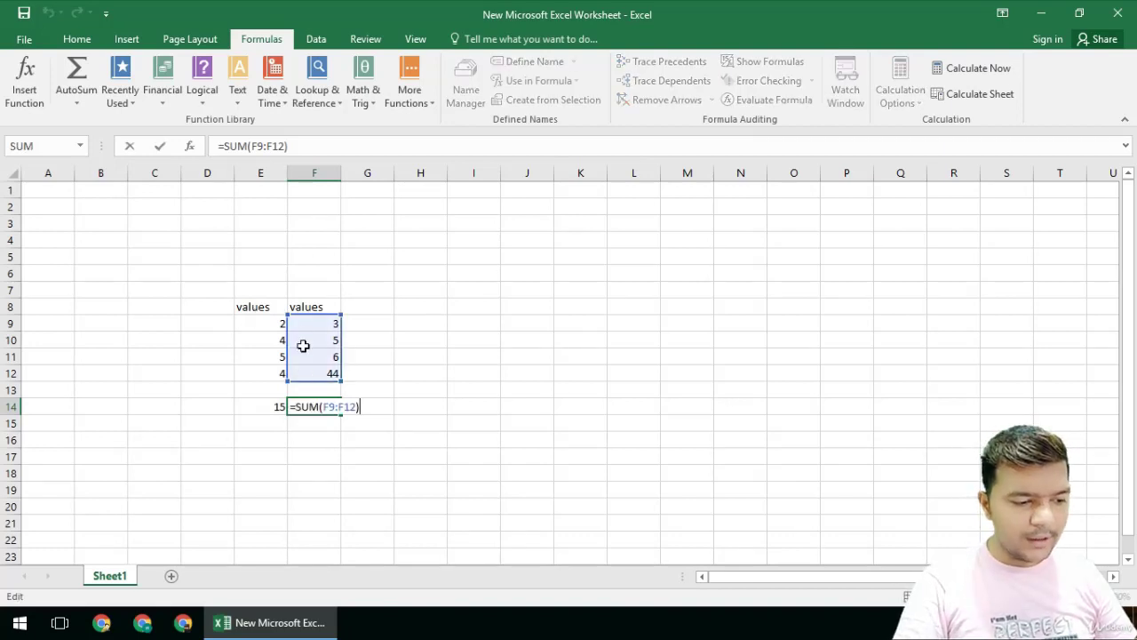
pyautogui.click(325, 405)
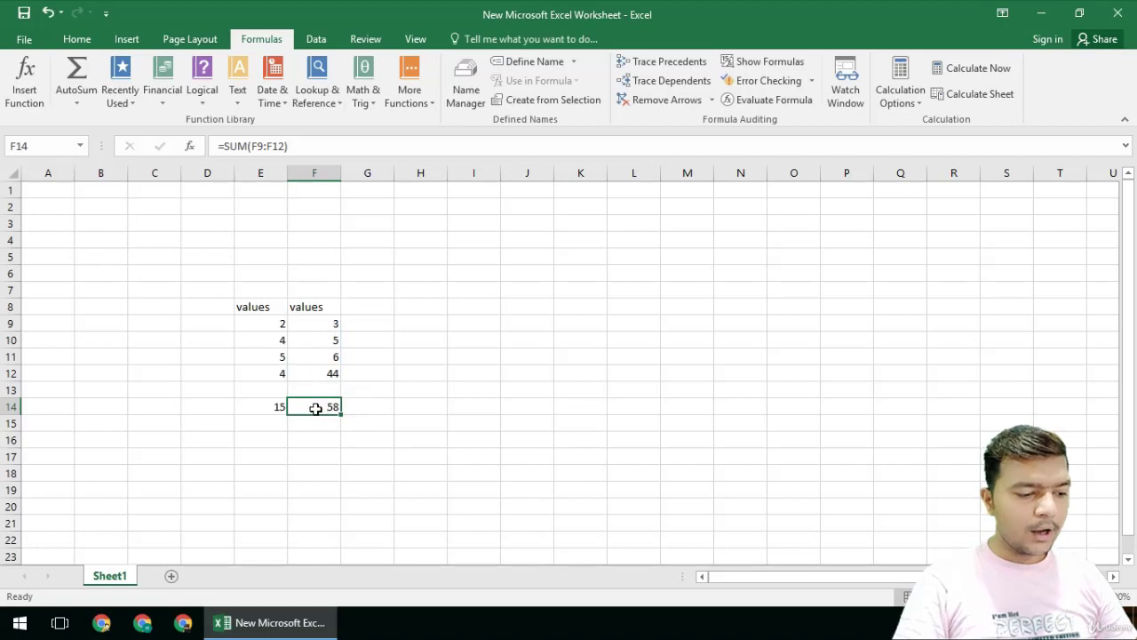
# Copy the SUM formula from F14 to G14 and check the range it refers to.
pyautogui.hotkey('ctrl', 'c')
pyautogui.hotkey('ctrl', 'v')
pyautogui.click(362, 406)
pyautogui.hotkey('ctrl', 'v')
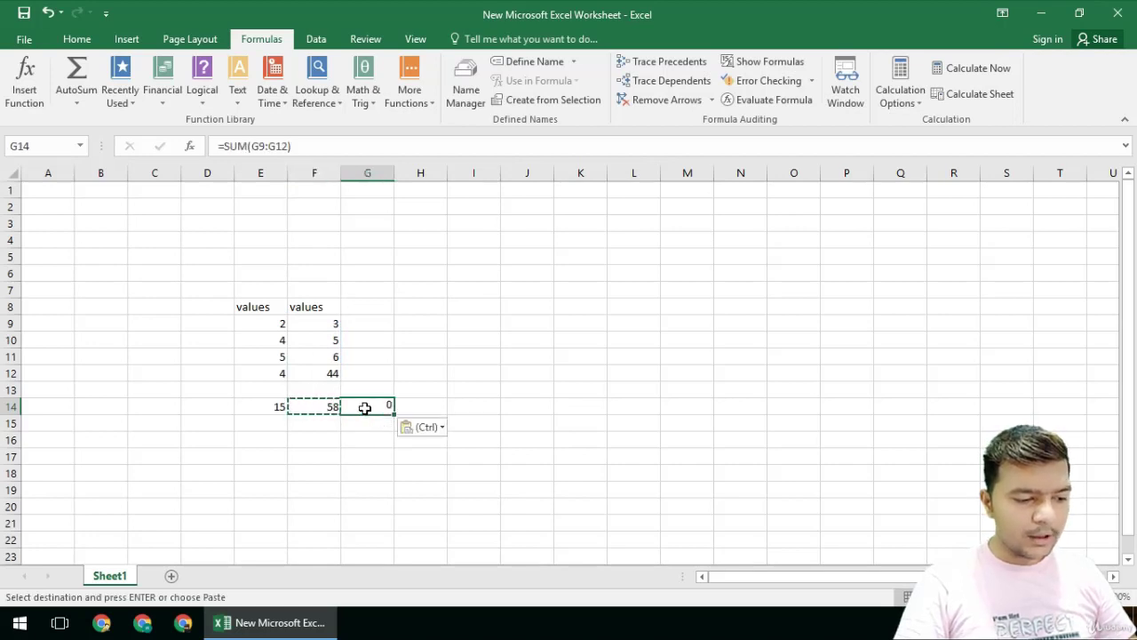
pyautogui.moveTo(361, 325); pyautogui.dragTo(362, 371)
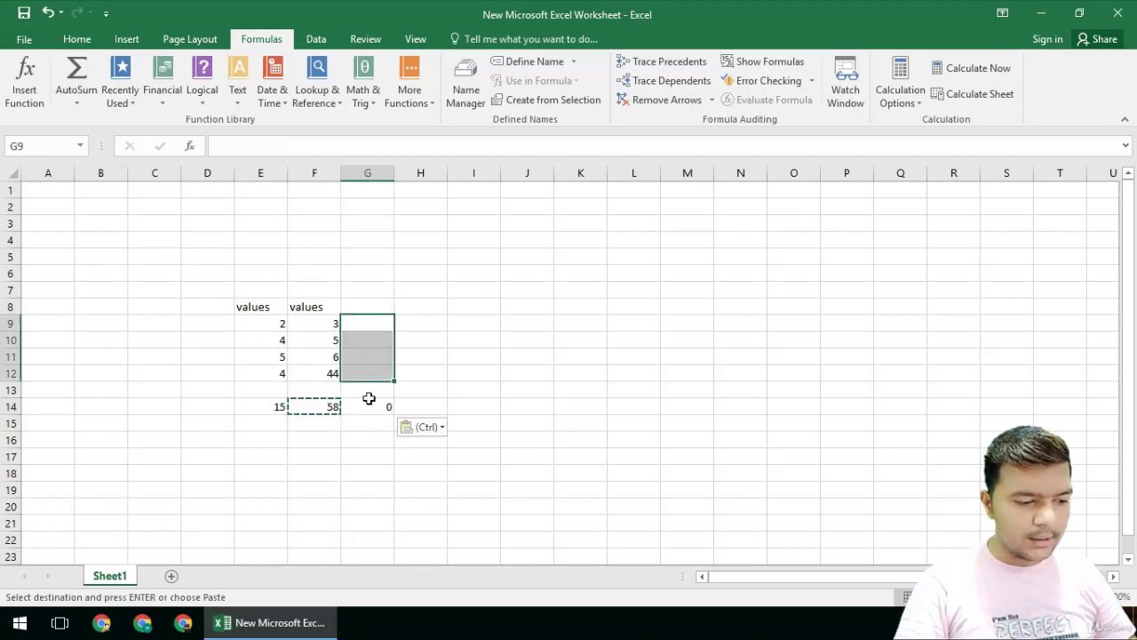
pyautogui.click(370, 404)
pyautogui.doubleClick(370, 404)
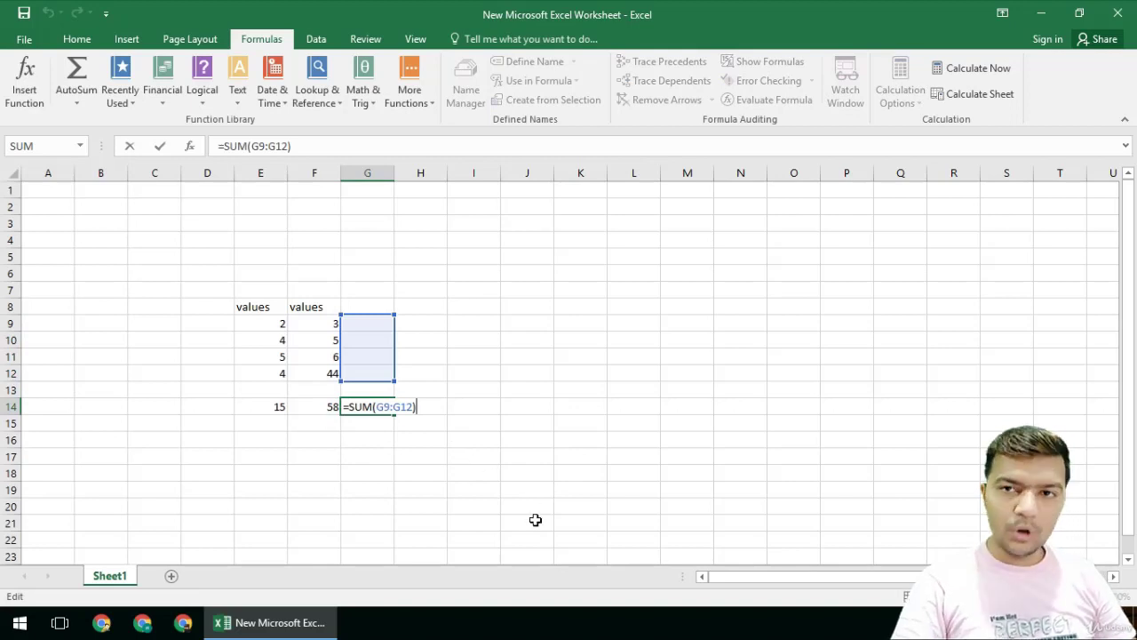
pyautogui.press('Escape')
# Add the four numbers of the first column in E16 with the cell-reference formula =E12+E10+E11+E9.
pyautogui.press('Down')
pyautogui.press('Left')
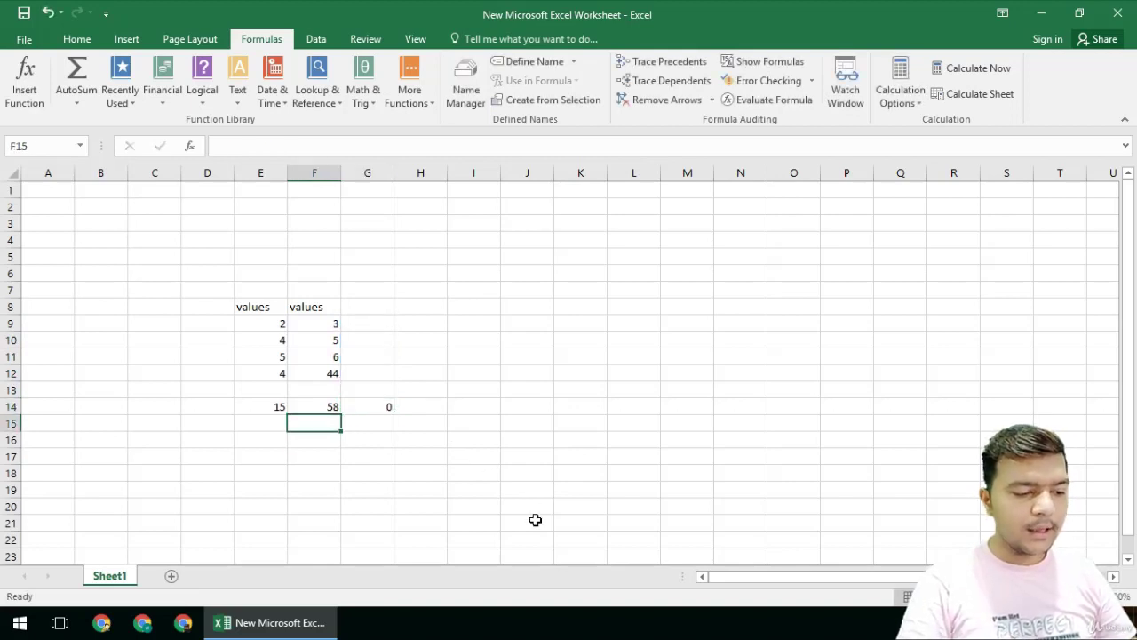
pyautogui.press('Down')
pyautogui.press('Left')
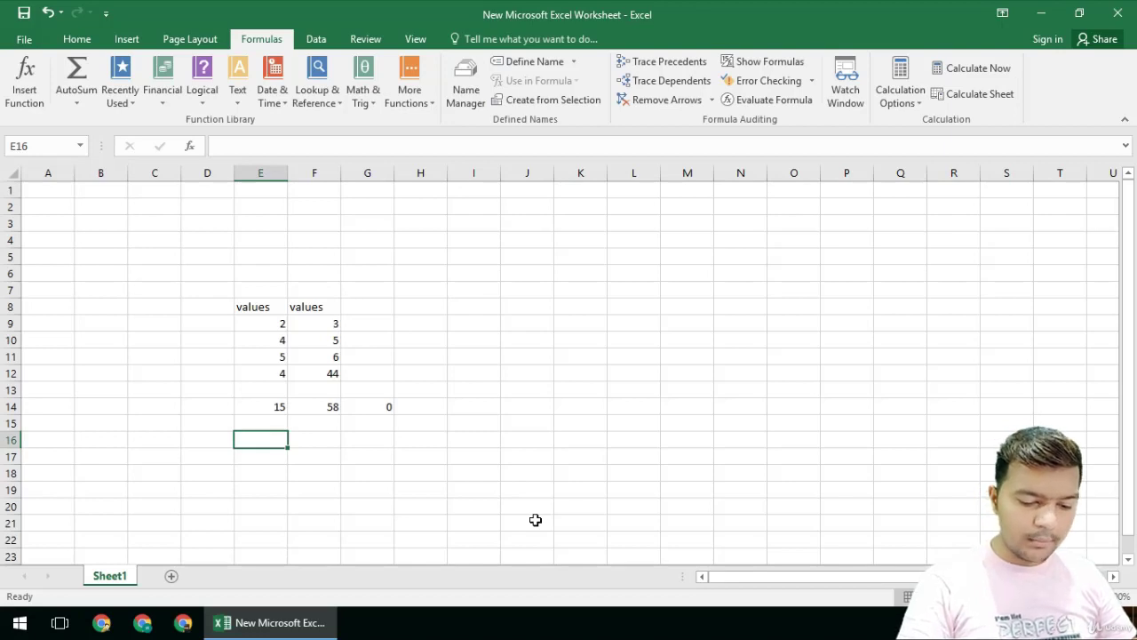
pyautogui.write('=')
pyautogui.press('Up')
pyautogui.press('Up')
pyautogui.press('Up')
pyautogui.press('Up')
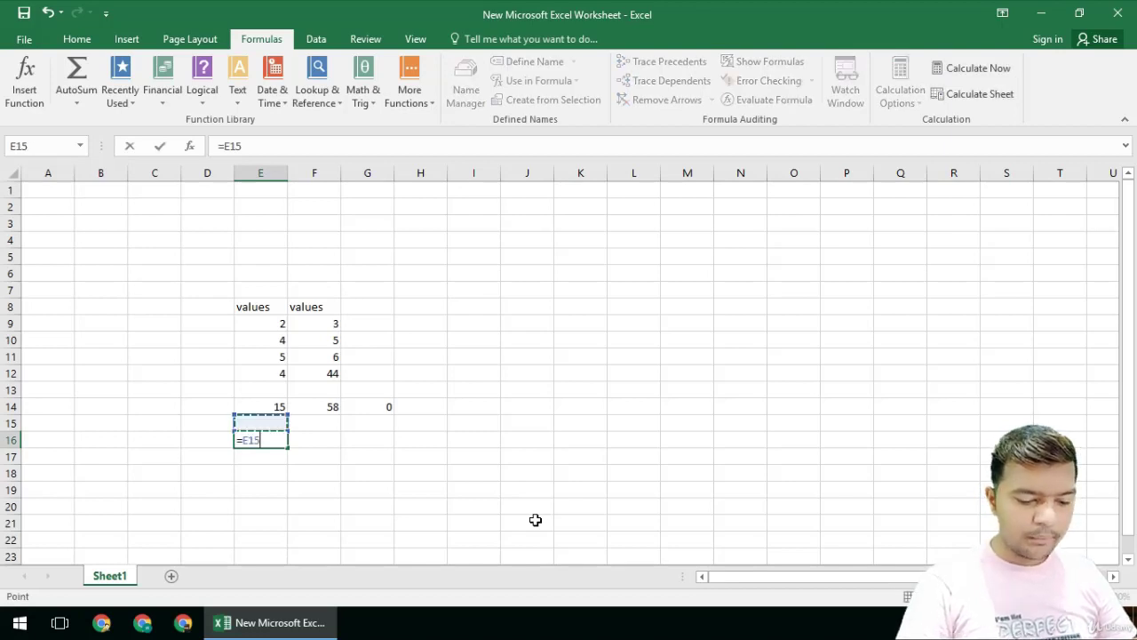
pyautogui.write('+')
pyautogui.press('Up')
pyautogui.press('Up')
pyautogui.press('Up')
pyautogui.press('Up')
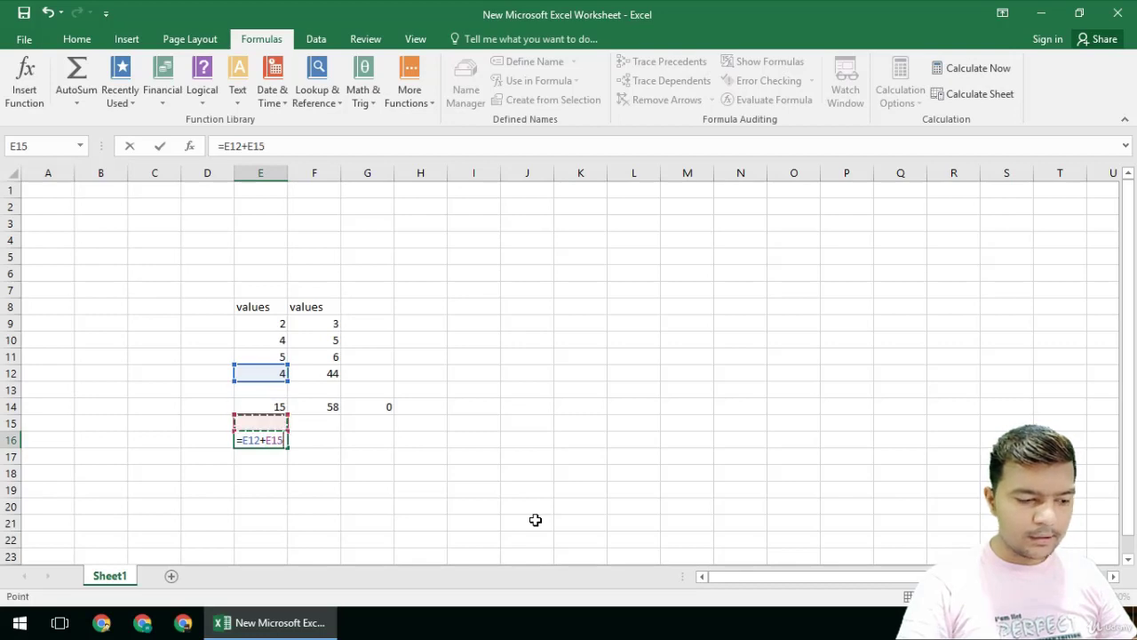
pyautogui.press('Up')
pyautogui.press('Up')
pyautogui.write('+')
pyautogui.press('Up')
pyautogui.press('Up')
pyautogui.press('Up')
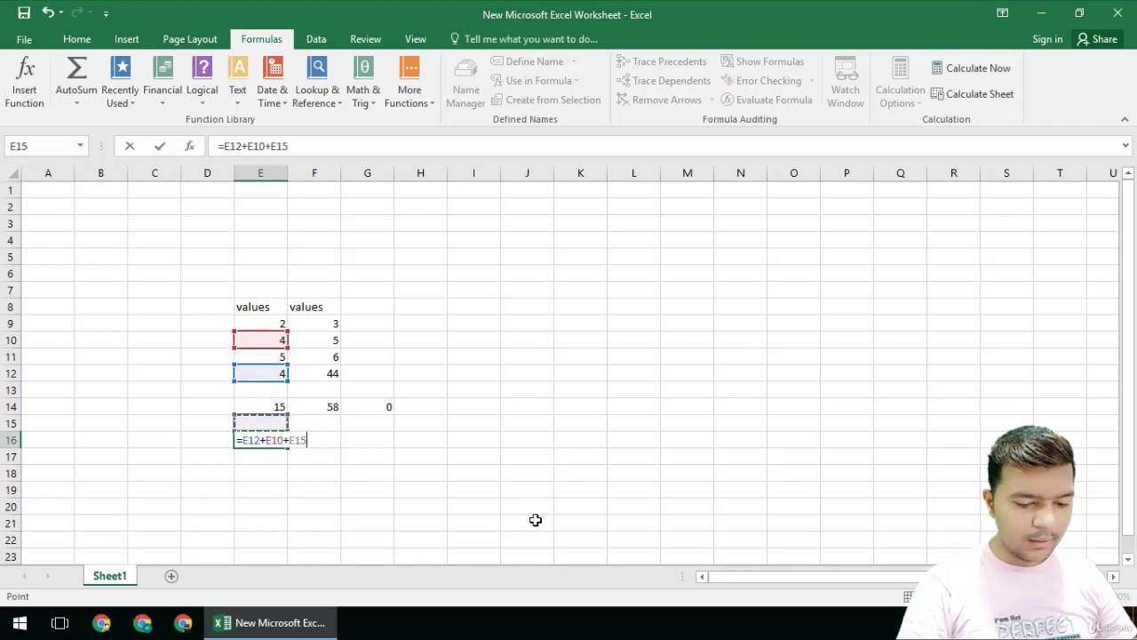
pyautogui.press('Up')
pyautogui.press('Up')
pyautogui.write('+')
pyautogui.press('Up')
pyautogui.press('Up')
pyautogui.press('Up')
pyautogui.press('Up')
pyautogui.press('Up')
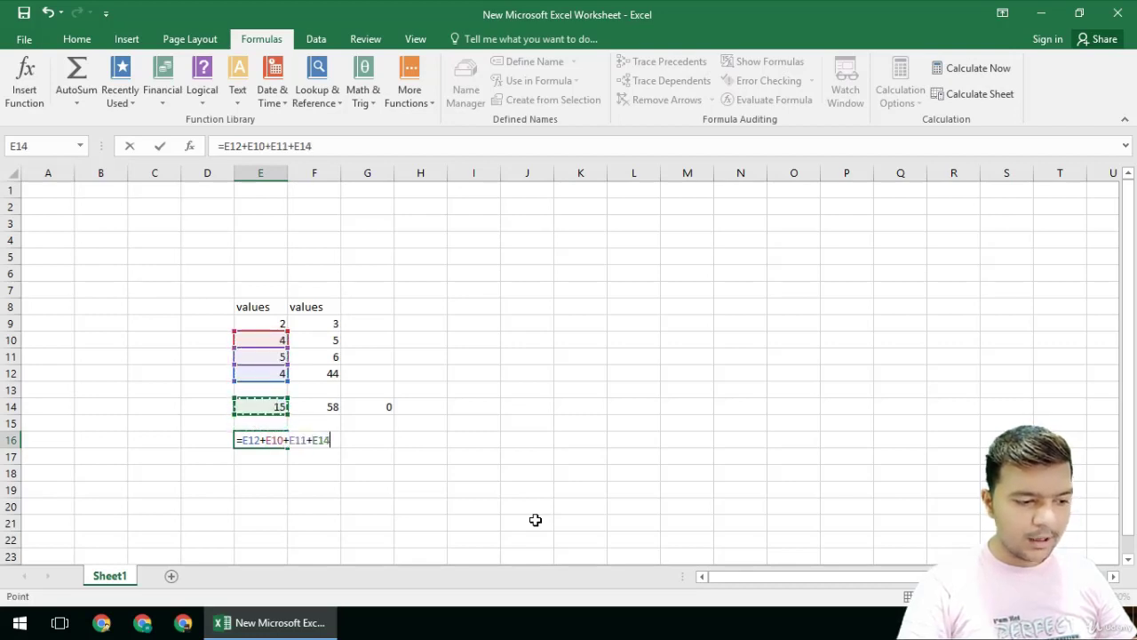
pyautogui.press('Up')
pyautogui.press('Up')
pyautogui.press('Up')
pyautogui.press('Down')
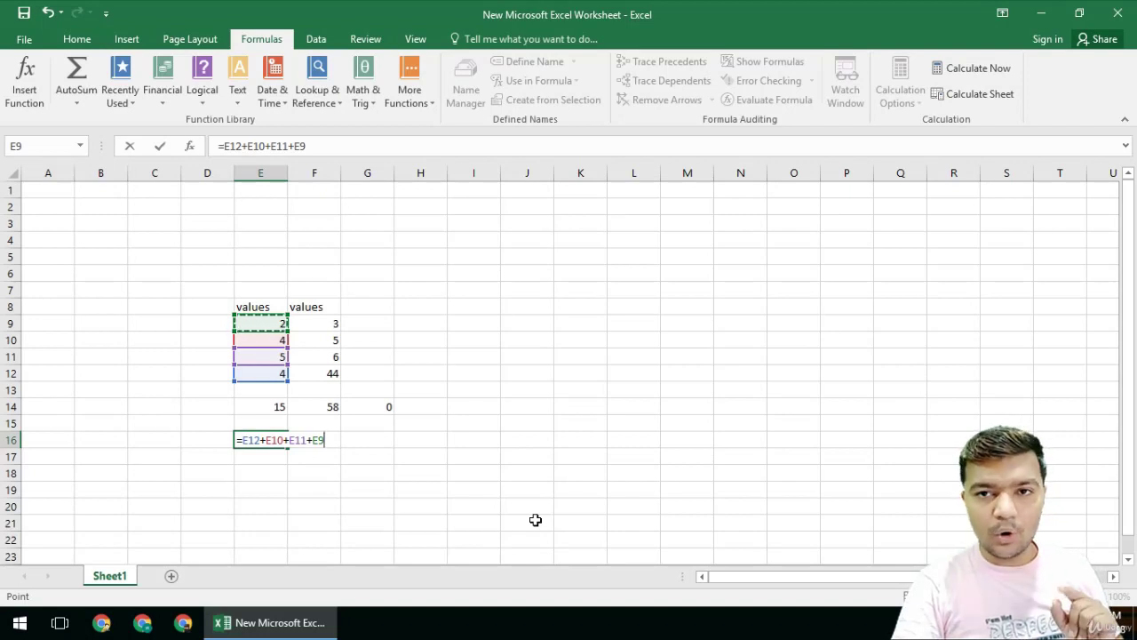
pyautogui.press('Return')
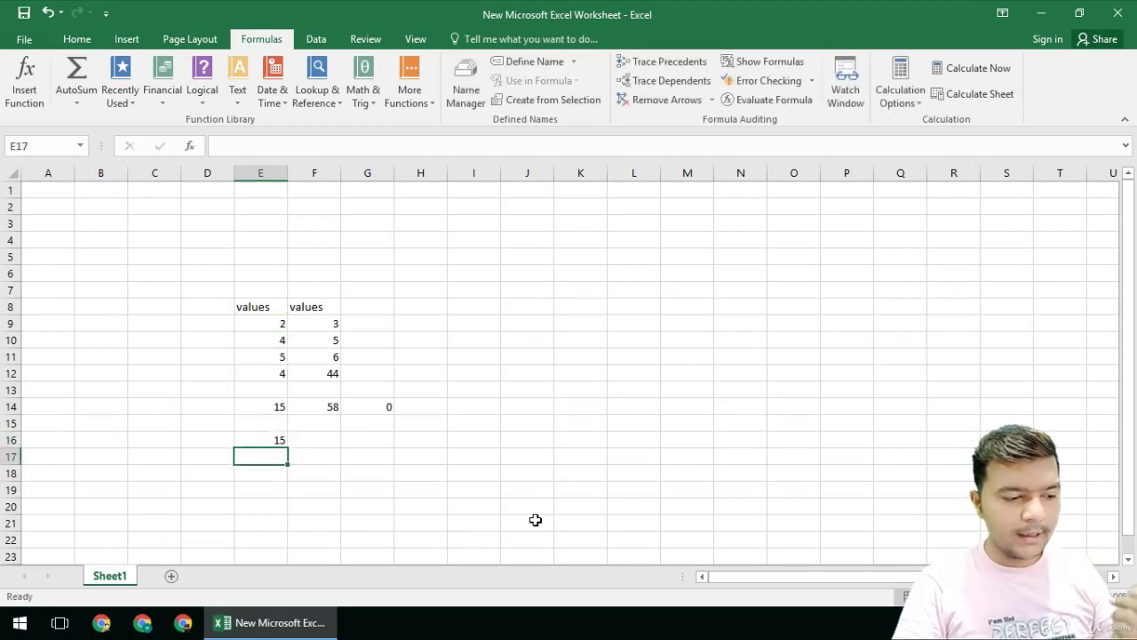
pyautogui.press('Up')
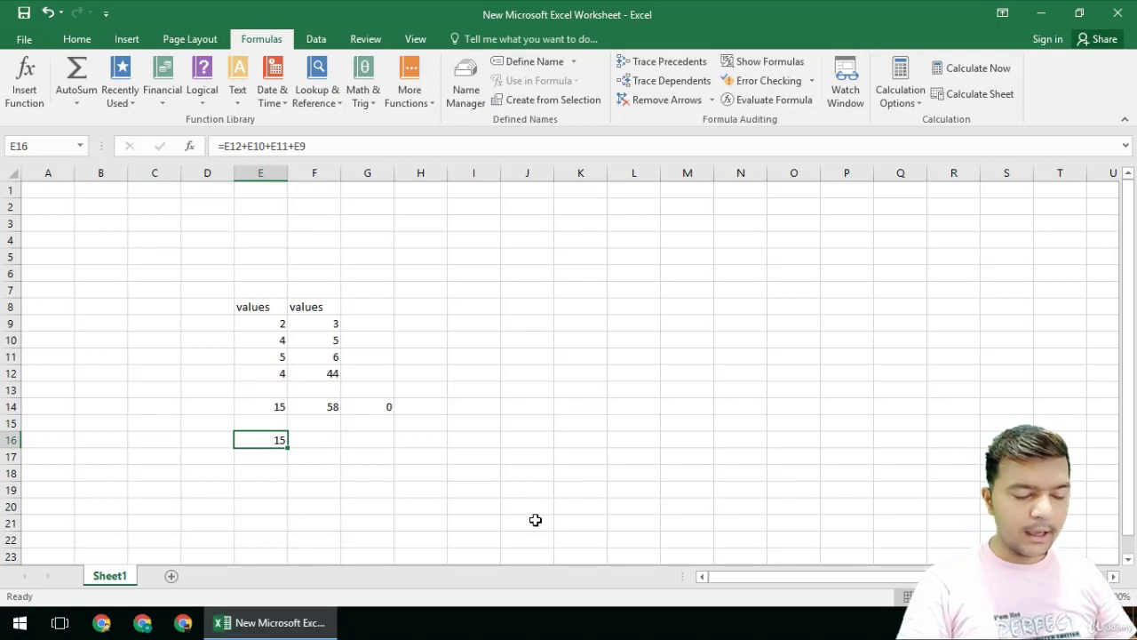
# Enter the addition formula +E12+E11+E9 in E18, starting it with a plus sign and accepting the proposed typo correction.
pyautogui.press('Down')
pyautogui.press('Down')
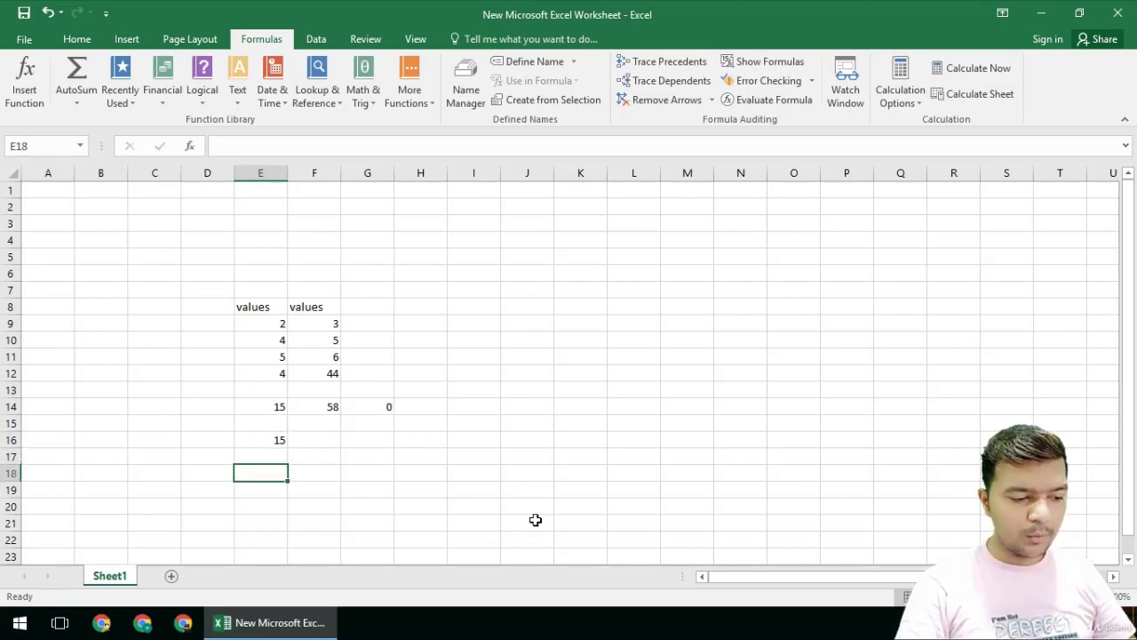
pyautogui.write('=')
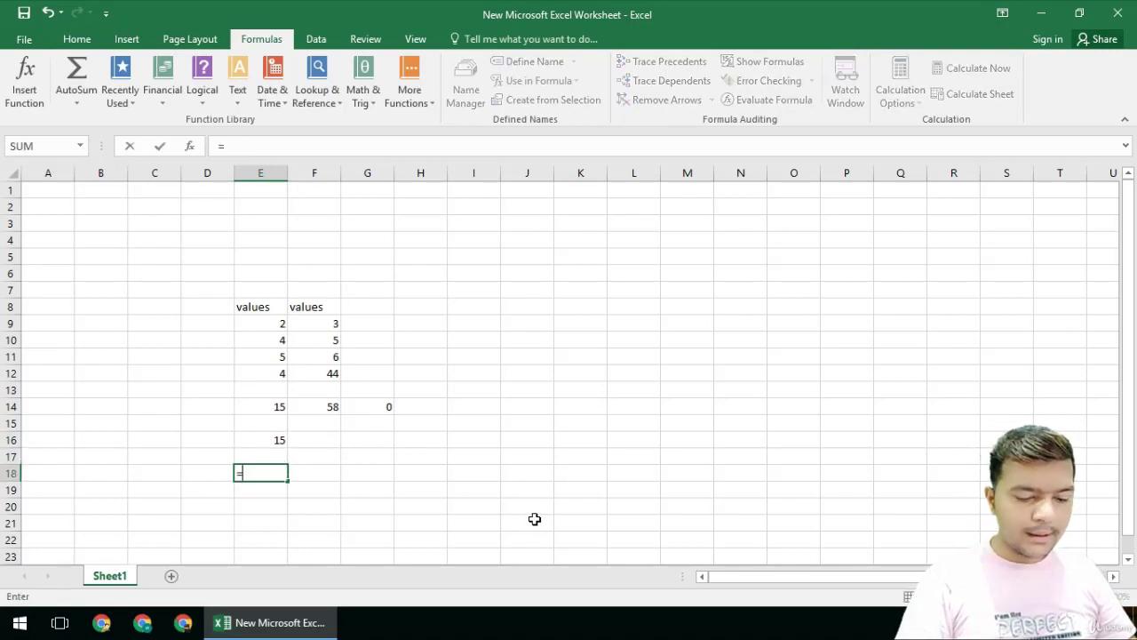
pyautogui.press('Escape')
pyautogui.write('+')
pyautogui.press('Up')
pyautogui.press('Up')
pyautogui.press('Up')
pyautogui.press('Up')
pyautogui.press('Up')
pyautogui.press('Up')
pyautogui.press('Up')
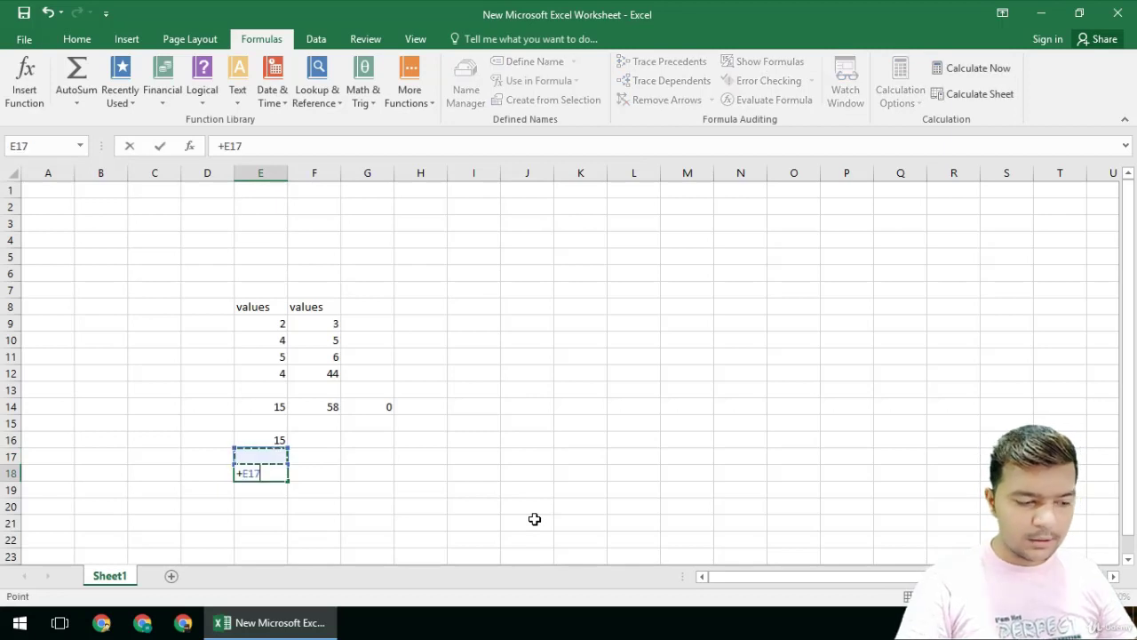
pyautogui.press('Down')
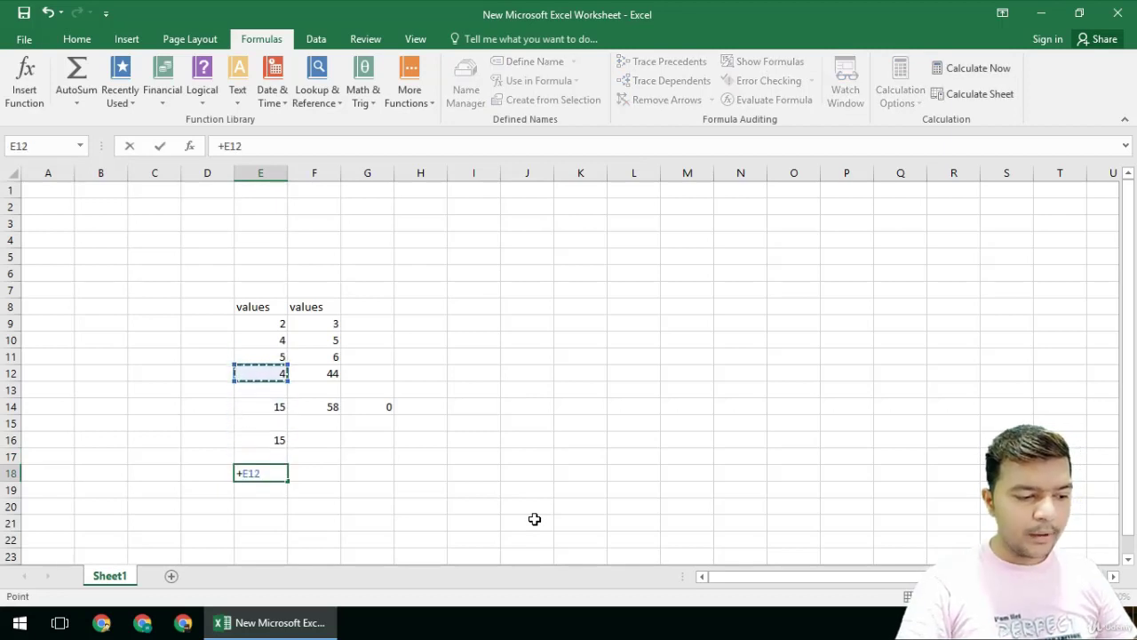
pyautogui.write('+')
pyautogui.press('Up')
pyautogui.press('Up')
pyautogui.press('Up')
pyautogui.press('Up')
pyautogui.press('Up')
pyautogui.press('Up')
pyautogui.press('Up')
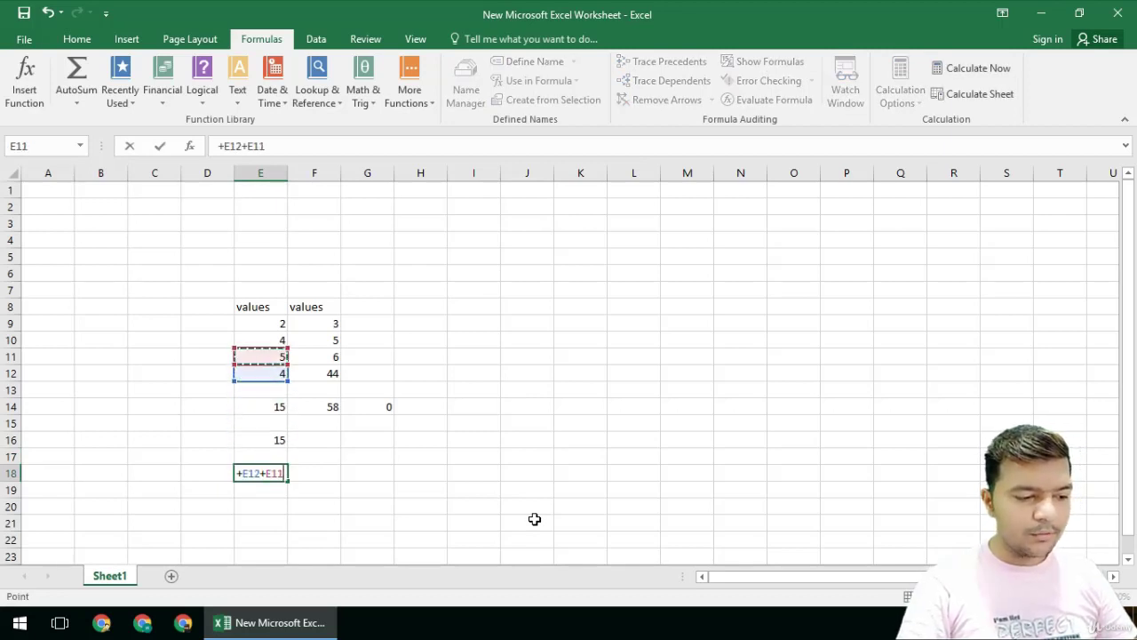
pyautogui.write('+')
pyautogui.press('Up')
pyautogui.press('Up')
pyautogui.press('Up')
pyautogui.press('Up')
pyautogui.press('Up')
pyautogui.press('Up')
pyautogui.press('Up')
pyautogui.press('Up')
pyautogui.press('Up')
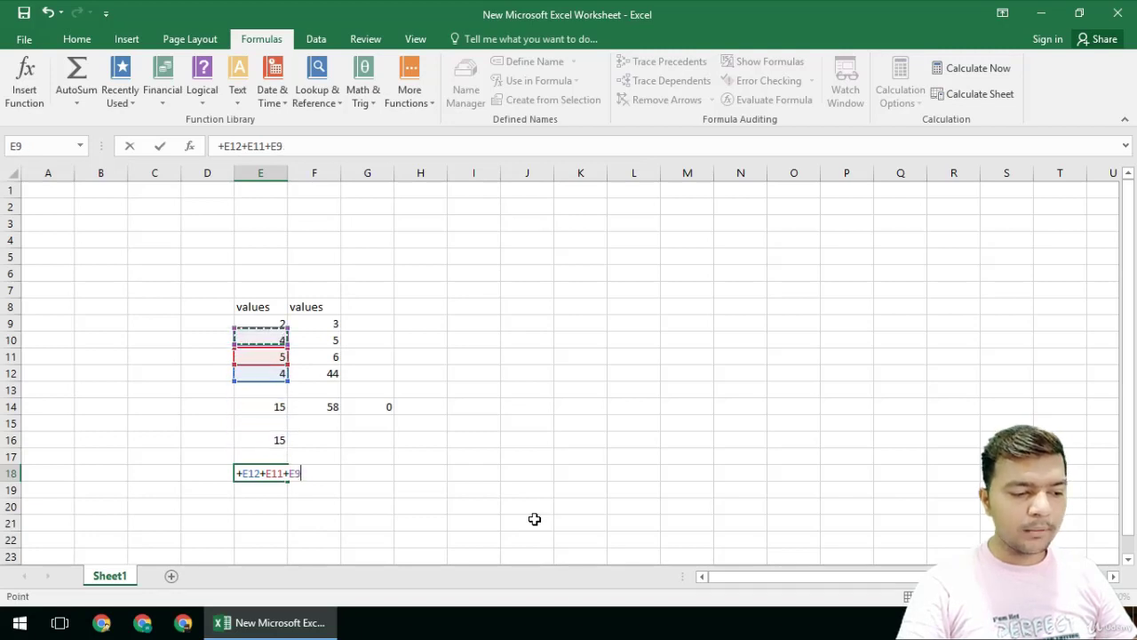
pyautogui.write('+')
pyautogui.press('Return')
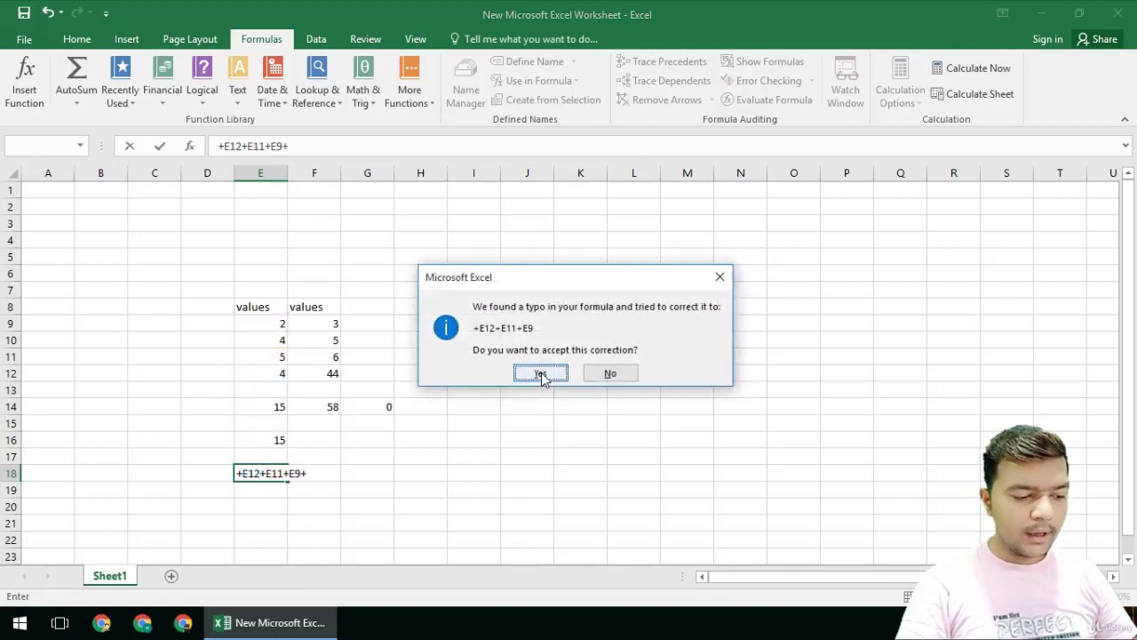
pyautogui.click(542, 372)
# Append +E10 to the addition formula in E18.
pyautogui.press('Up')
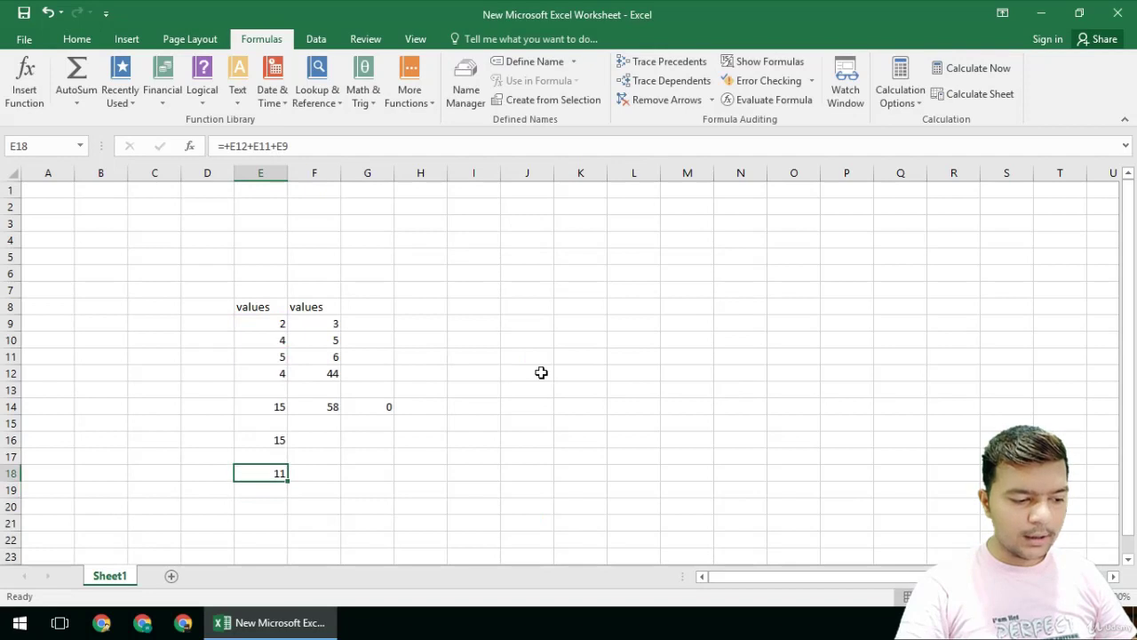
pyautogui.press('F2')
pyautogui.write('+')
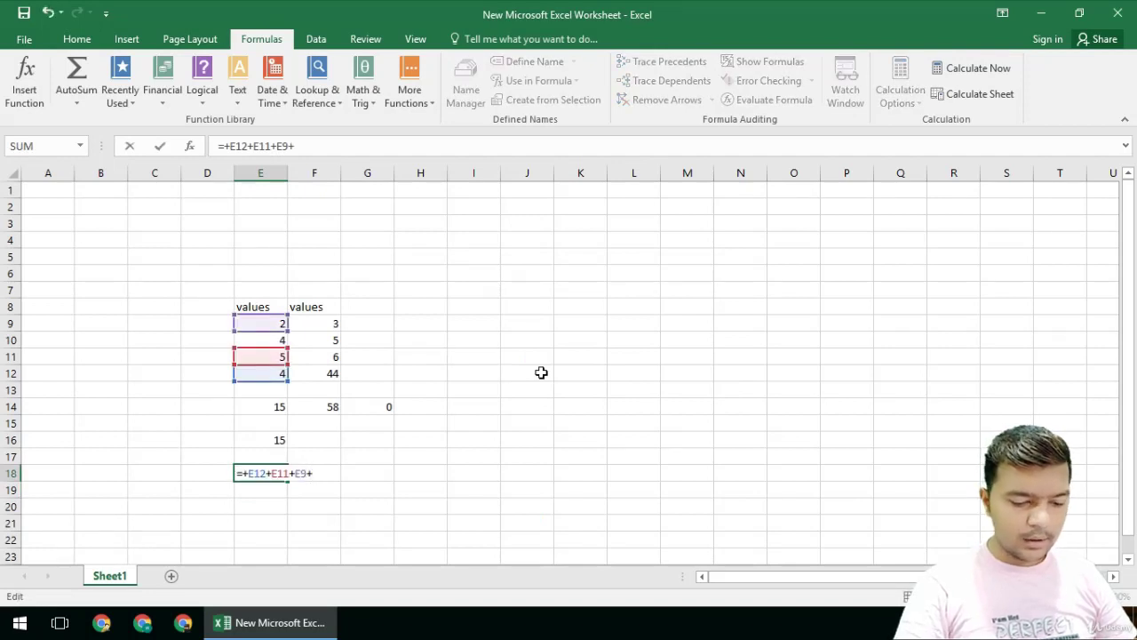
pyautogui.click(279, 339)
pyautogui.press('Return')
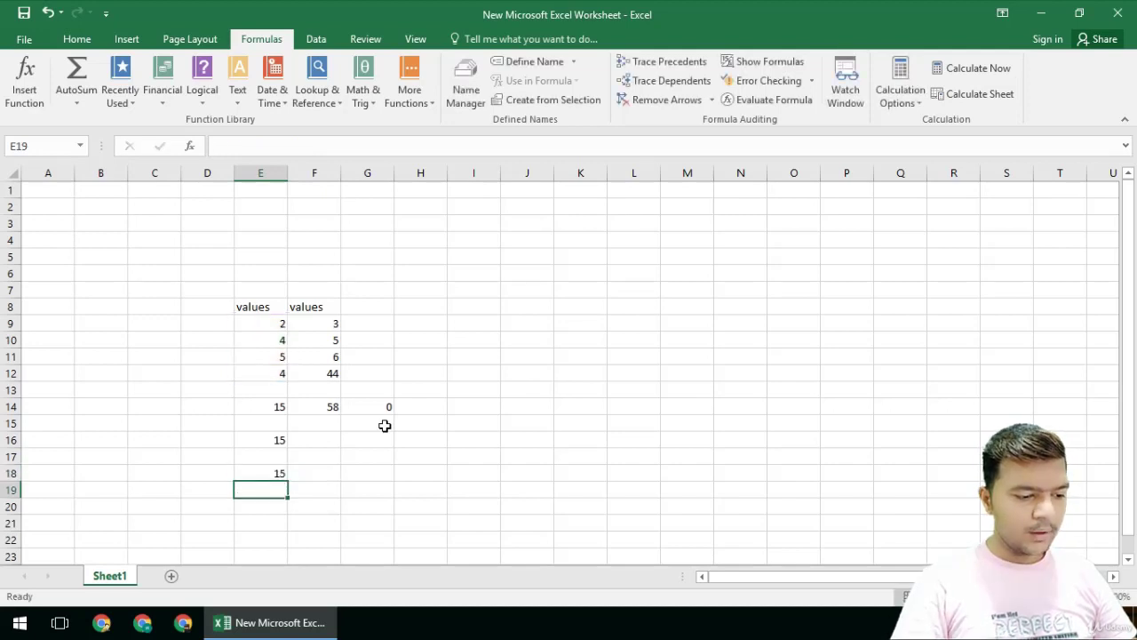
# Compare the cell references used by the addition formulas in E18 and E16.
pyautogui.click(273, 473)
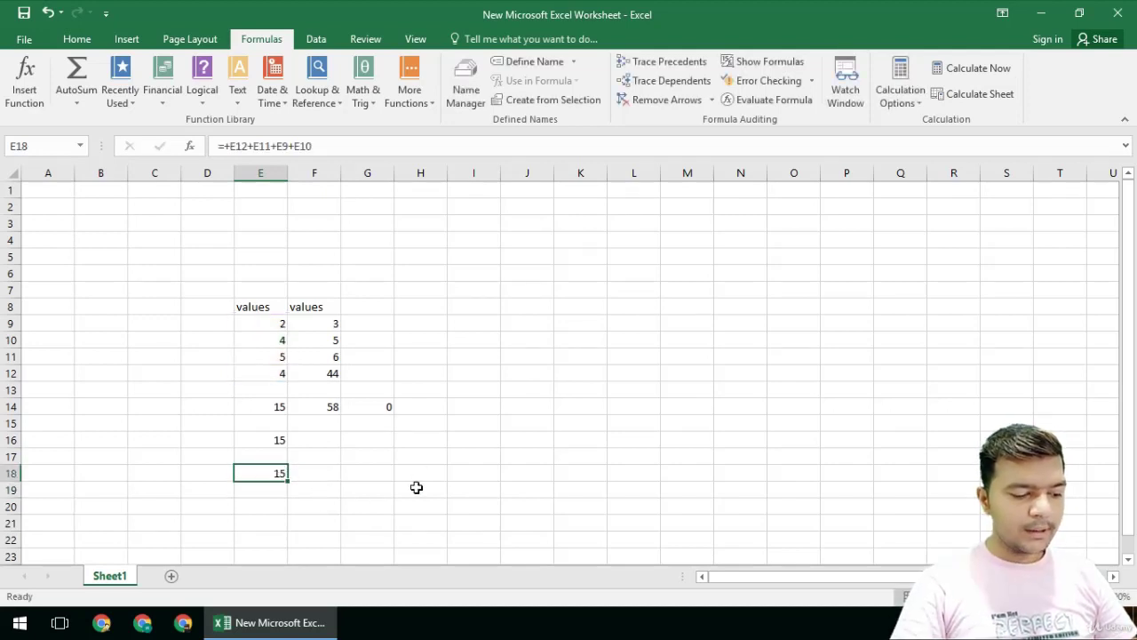
pyautogui.press('F2')
pyautogui.press('Escape')
pyautogui.press('Up')
pyautogui.press('Up')
pyautogui.press('F2')
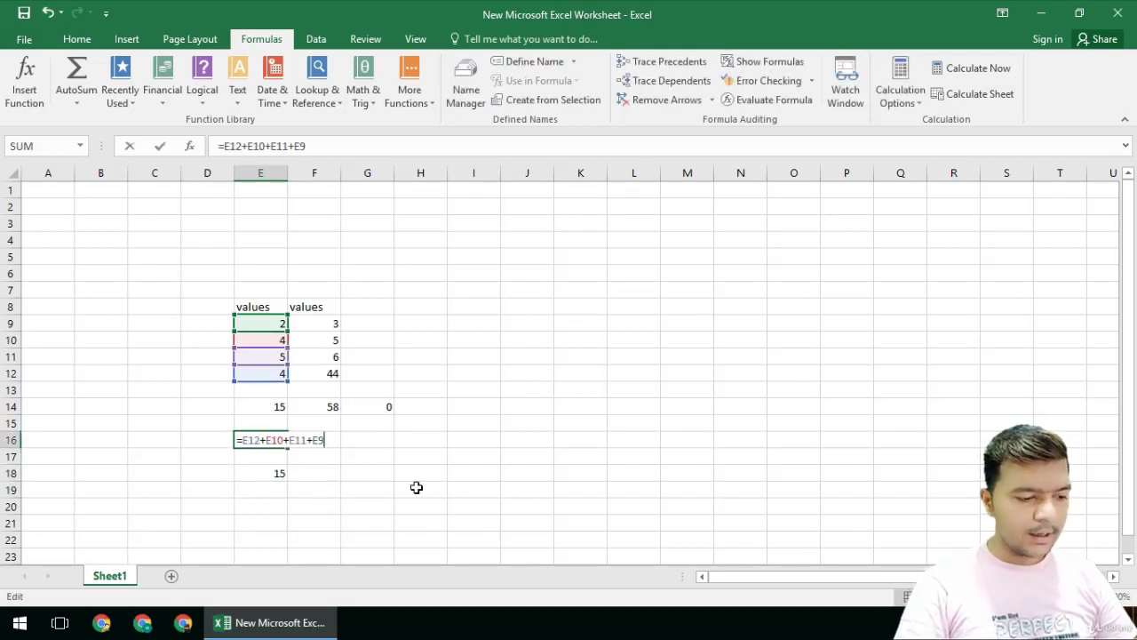
pyautogui.press('Escape')
pyautogui.press('Up')
pyautogui.press('Down')
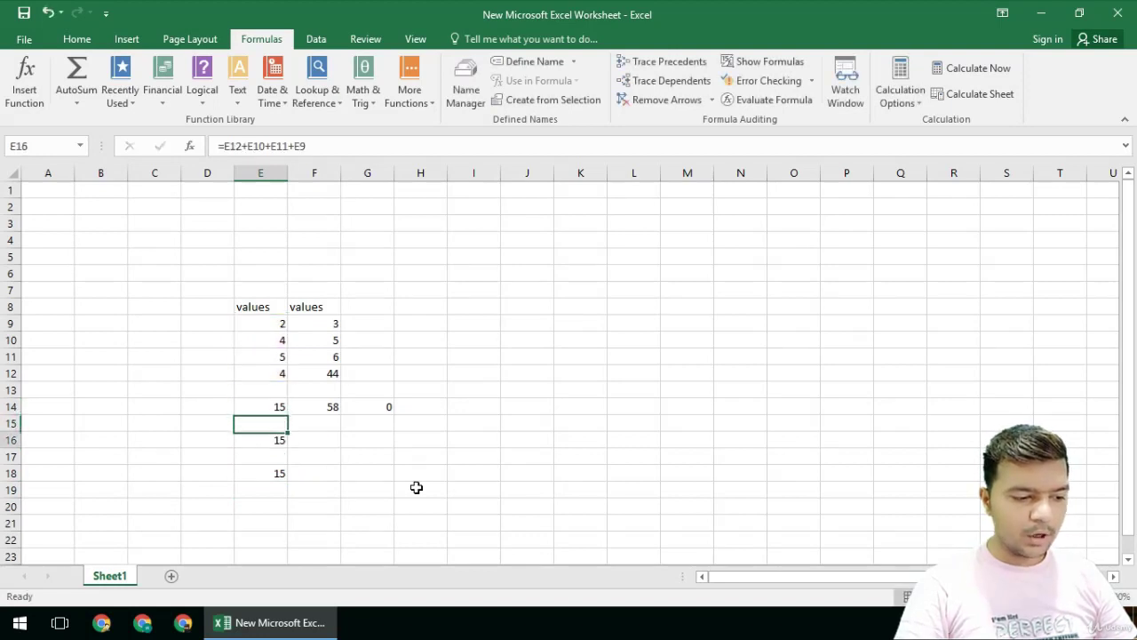
pyautogui.press('F2')
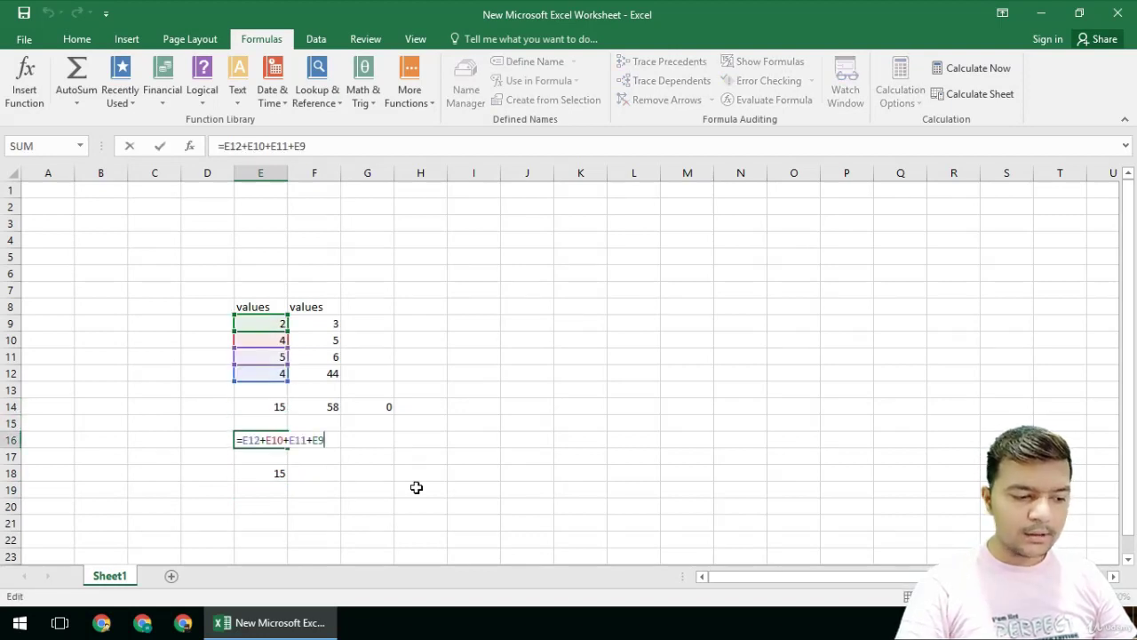
pyautogui.press('Return')
pyautogui.press('Down')
pyautogui.press('F2')
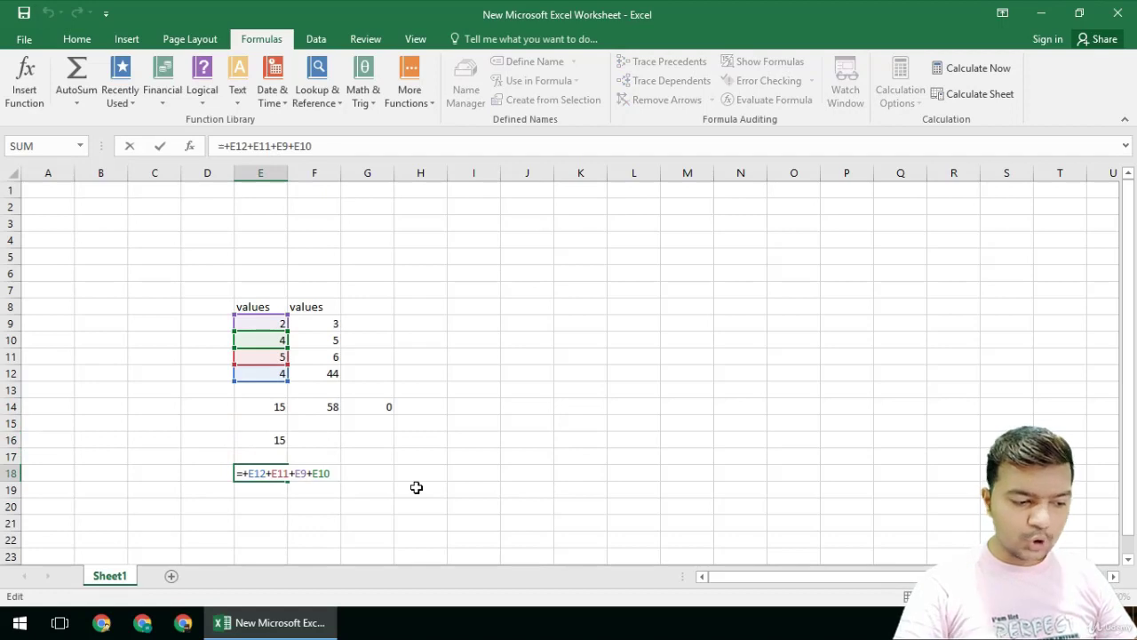
# Inspect the range that the SUM formula in E14 refers to.
pyautogui.press('Escape')
pyautogui.press('Up')
pyautogui.press('Up')
pyautogui.press('Up')
pyautogui.press('Up')
pyautogui.press('F2')
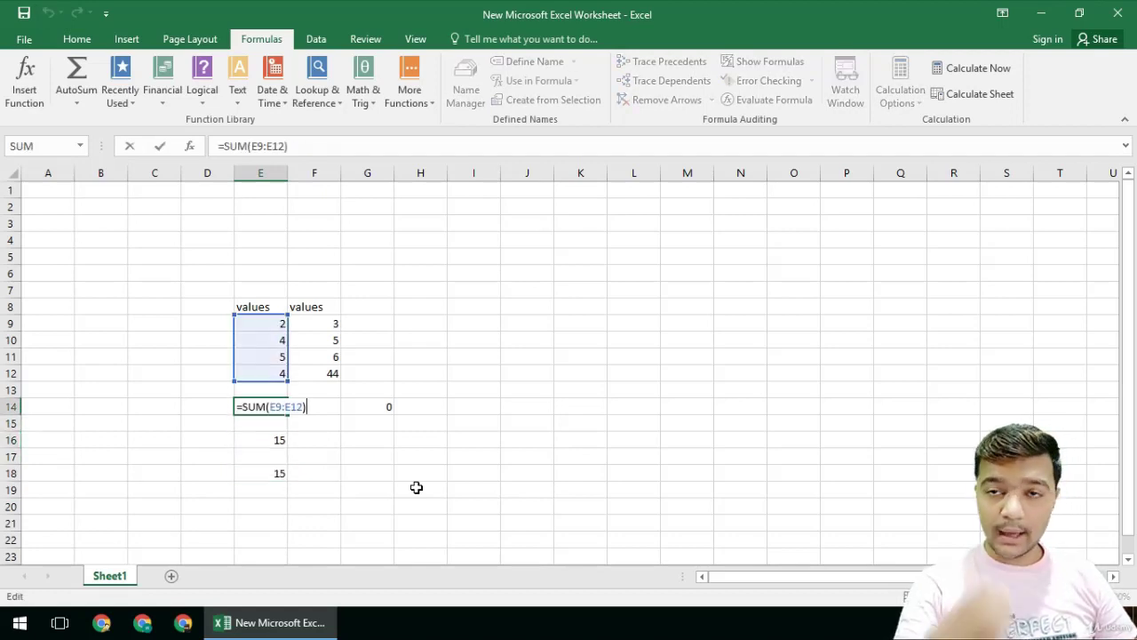
pyautogui.press('Escape')
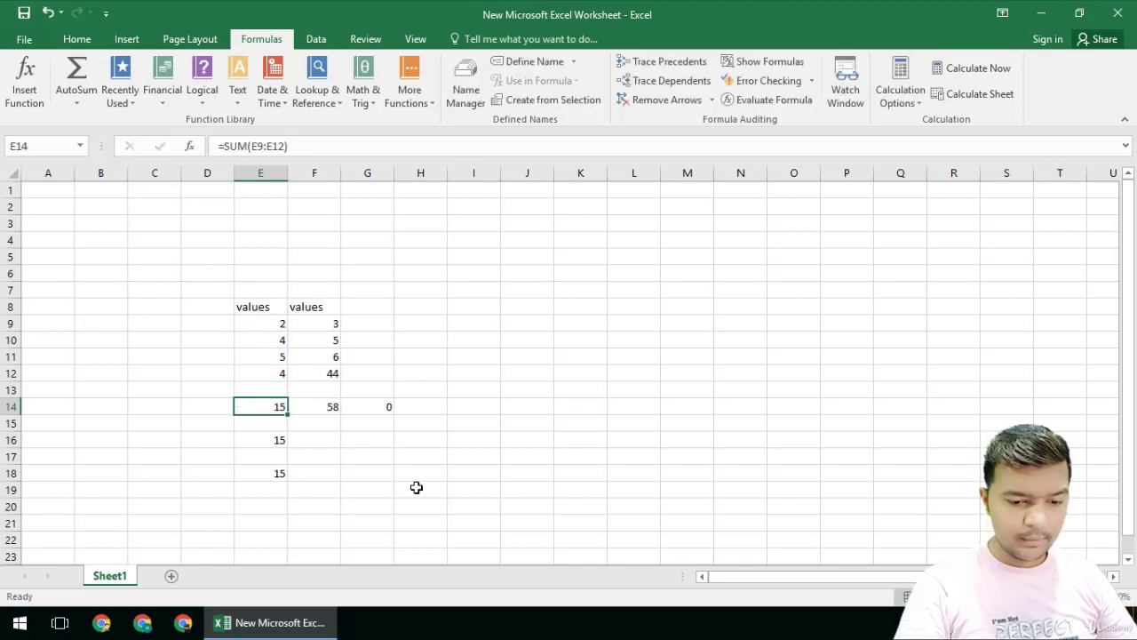
pyautogui.press('Right')
pyautogui.press('Down')
pyautogui.press('Down')
pyautogui.press('Down')
pyautogui.press('Up')
pyautogui.press('Up')
pyautogui.press('Up')
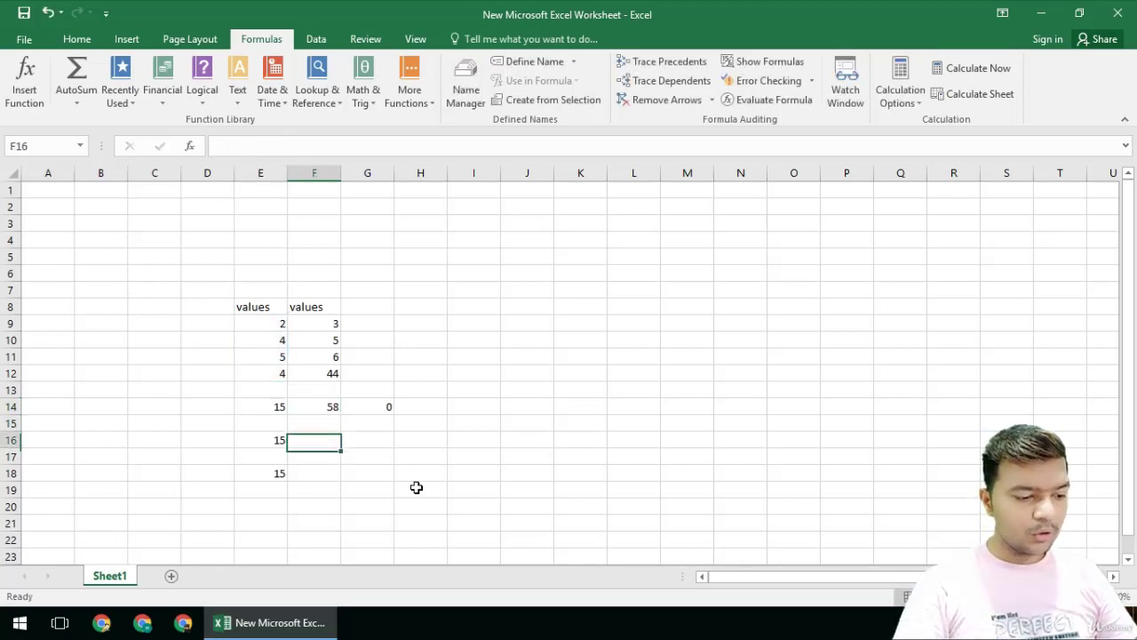
pyautogui.press('Down')
pyautogui.press('Down')
pyautogui.press('Down')
pyautogui.press('Down')
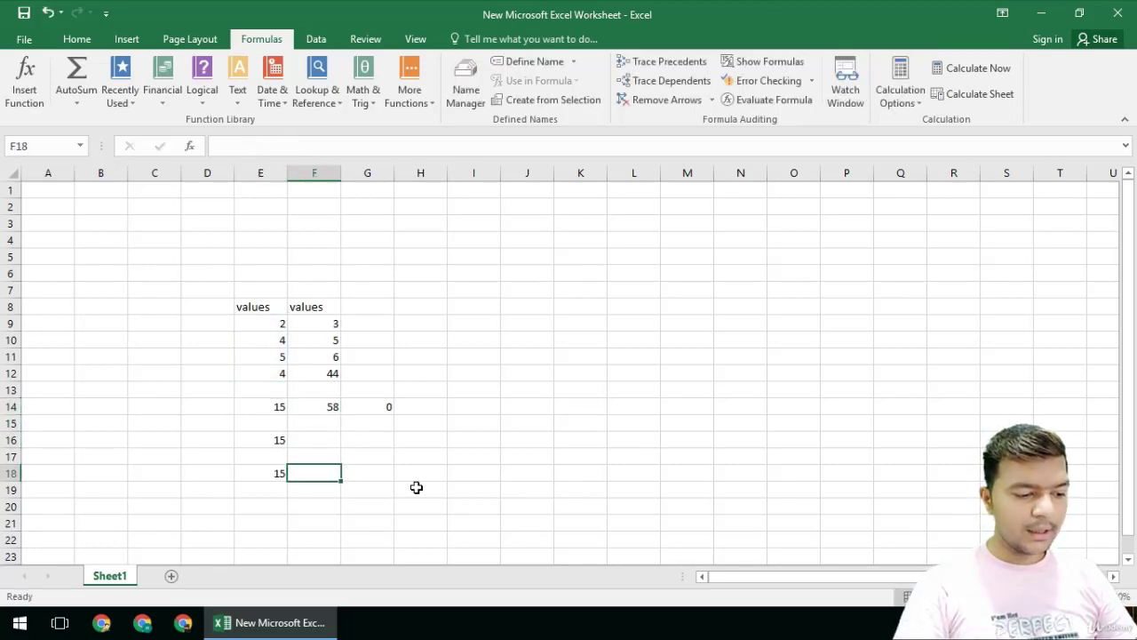
# Enter the subtraction formula =E12-E10-E11-4 in E21.
pyautogui.press('Right')
pyautogui.press('Left')
pyautogui.press('Left')
pyautogui.press('Left')
pyautogui.press('Down')
pyautogui.press('Down')
pyautogui.press('Down')
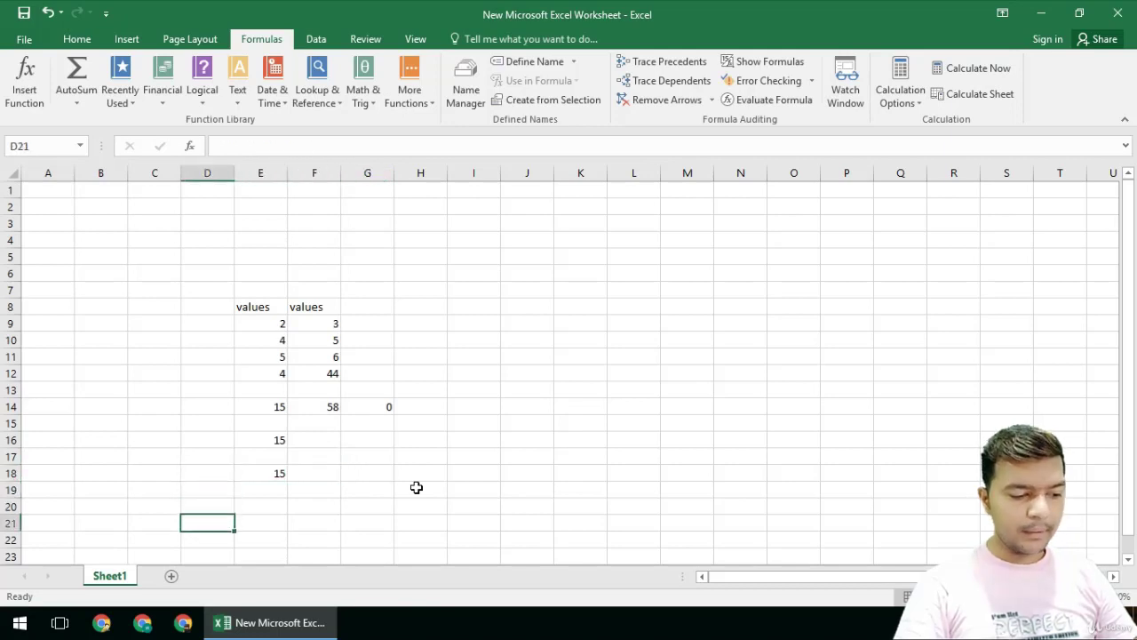
pyautogui.press('Right')
pyautogui.write('=')
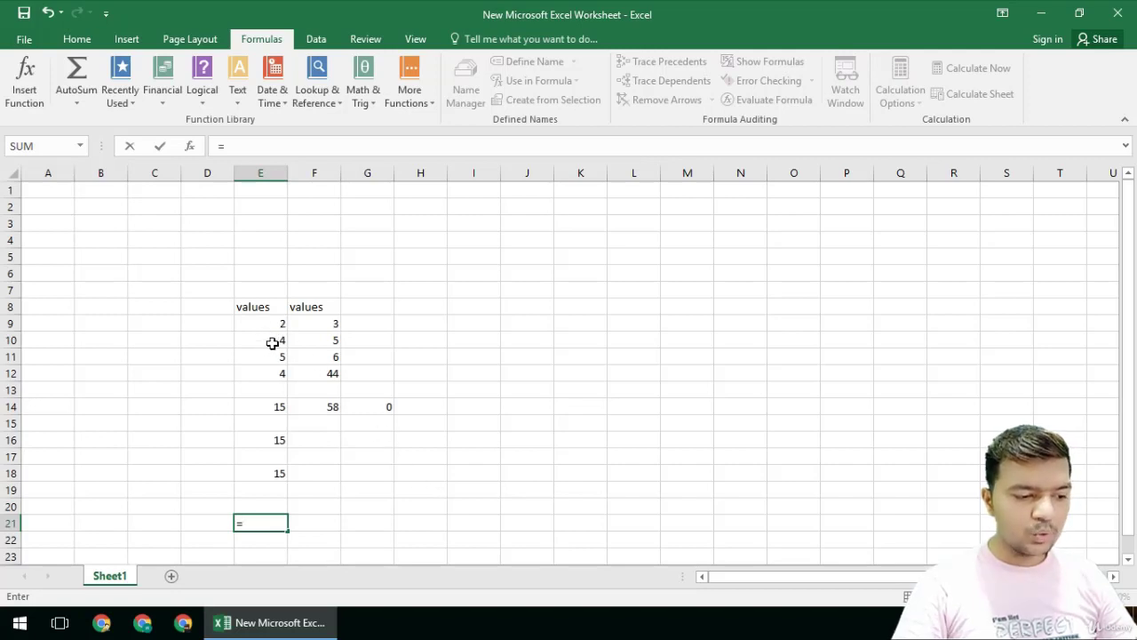
pyautogui.click(277, 371)
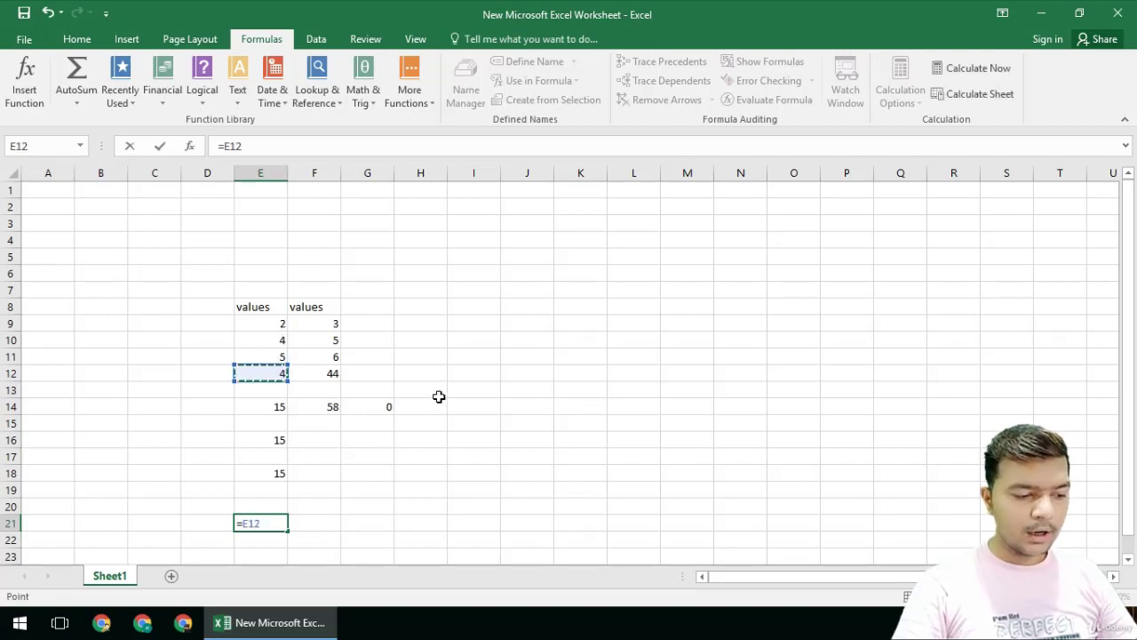
pyautogui.write('-')
pyautogui.click(278, 339)
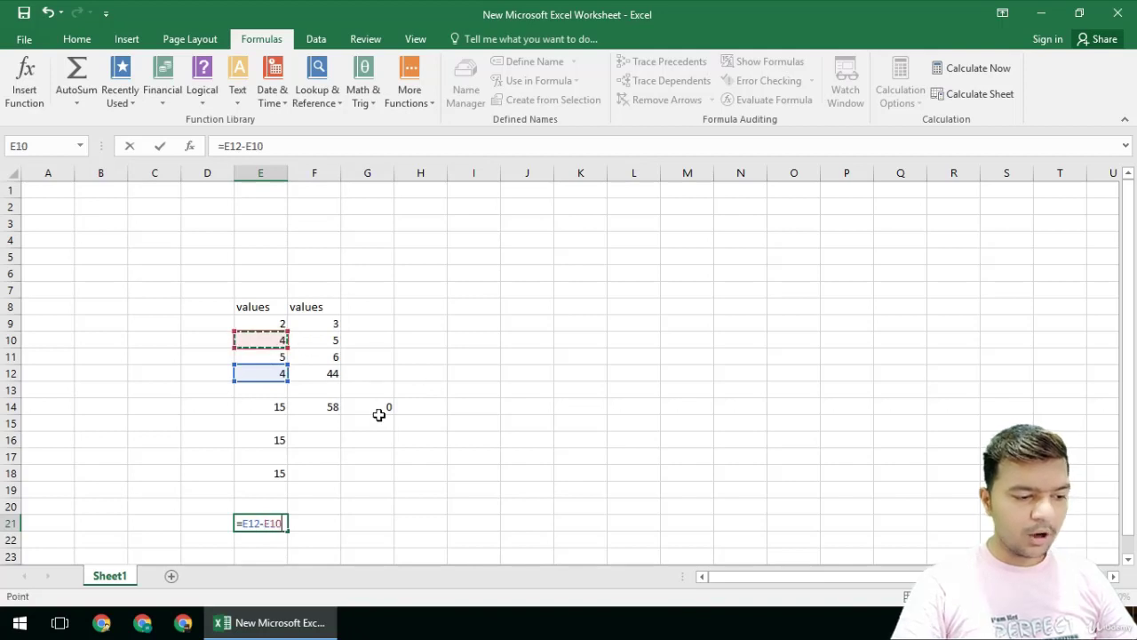
pyautogui.write('-')
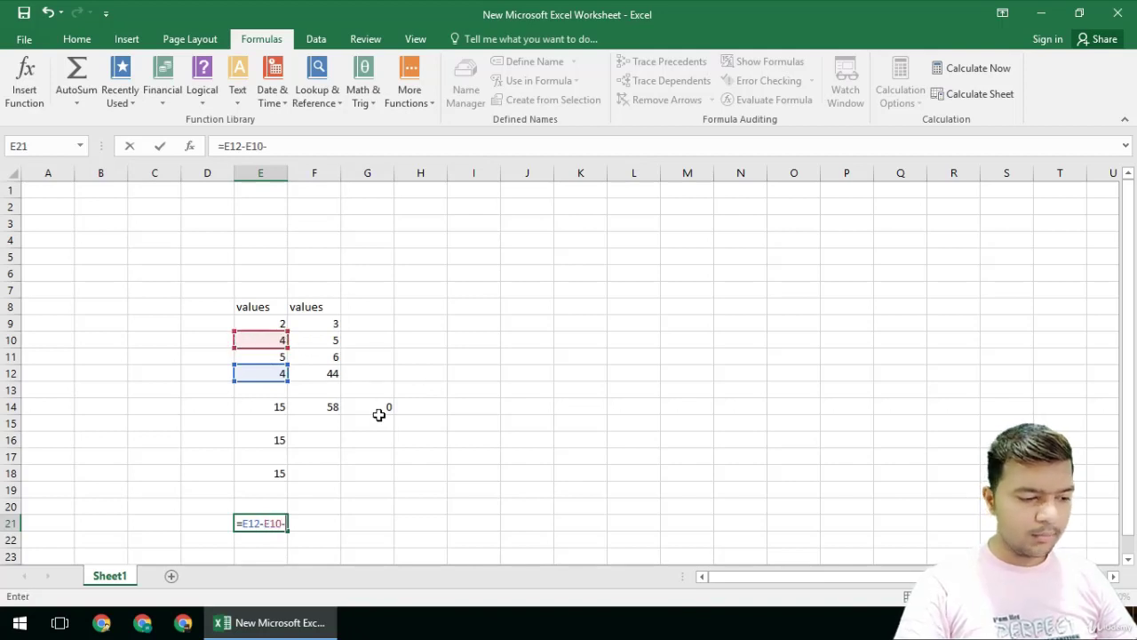
pyautogui.click(276, 358)
pyautogui.write('-4')
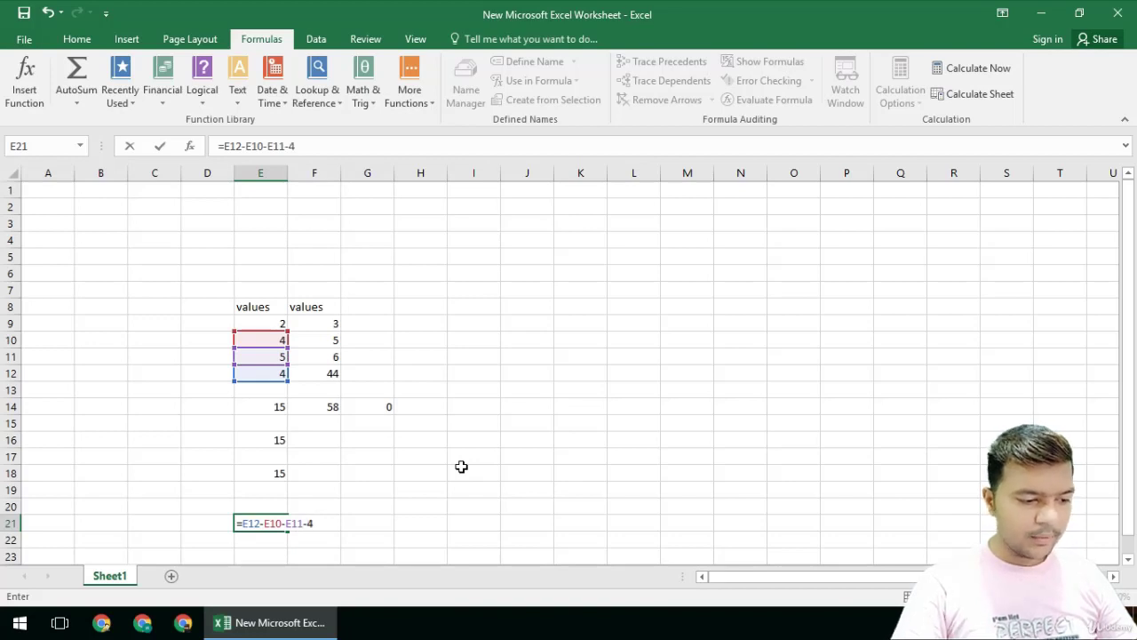
pyautogui.click(276, 323)
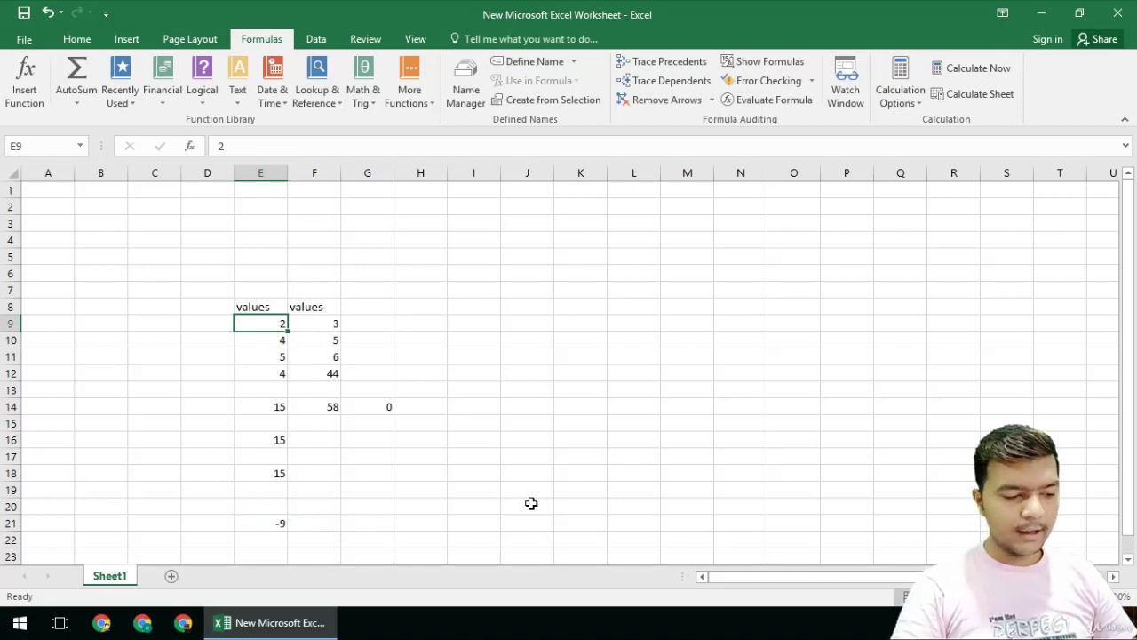
# Clear the subtraction formula from E21.
pyautogui.press('Down')
pyautogui.press('Down')
pyautogui.press('Down')
pyautogui.press('Down')
pyautogui.press('Down')
pyautogui.press('Down')
pyautogui.press('Down')
pyautogui.press('Down')
pyautogui.press('Down')
pyautogui.press('Down')
pyautogui.press('Down')
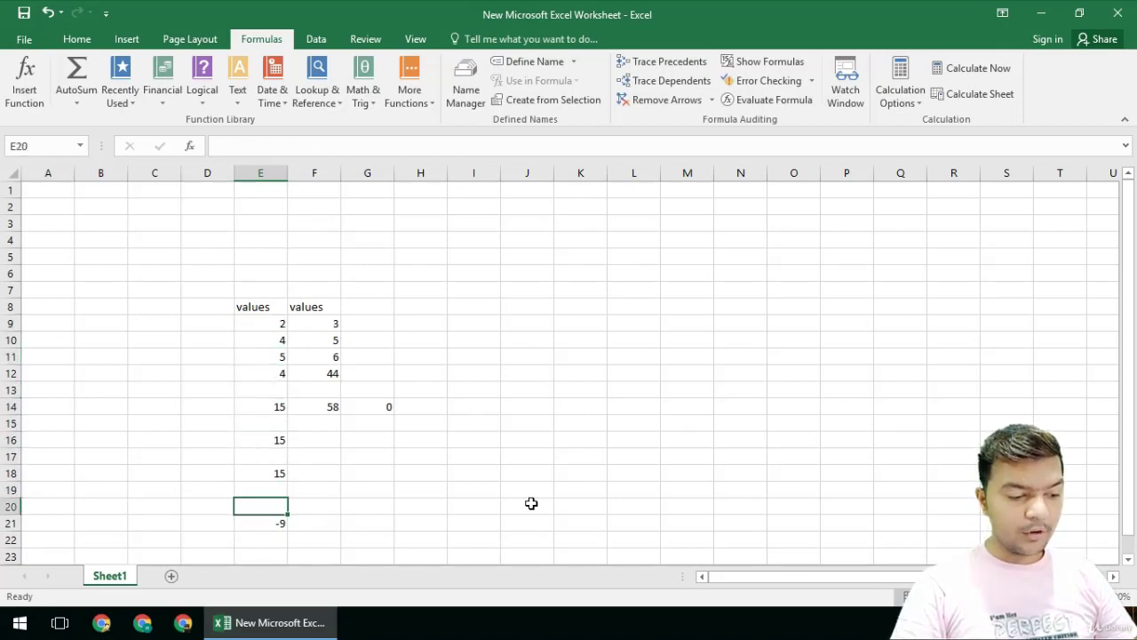
pyautogui.press('Down')
pyautogui.press('Down')
pyautogui.press('Up')
pyautogui.press('BackSpace')
# Add two constants in H22 with the formula +25+25, starting with a plus sign.
pyautogui.press('Right')
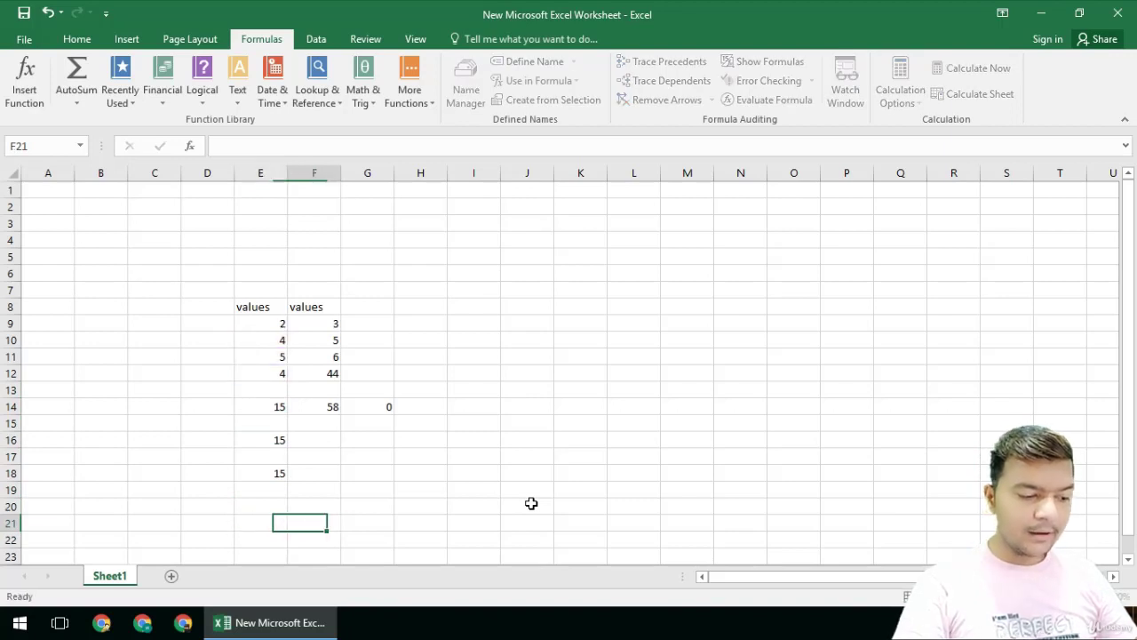
pyautogui.press('Right')
pyautogui.press('Right')
pyautogui.press('Down')
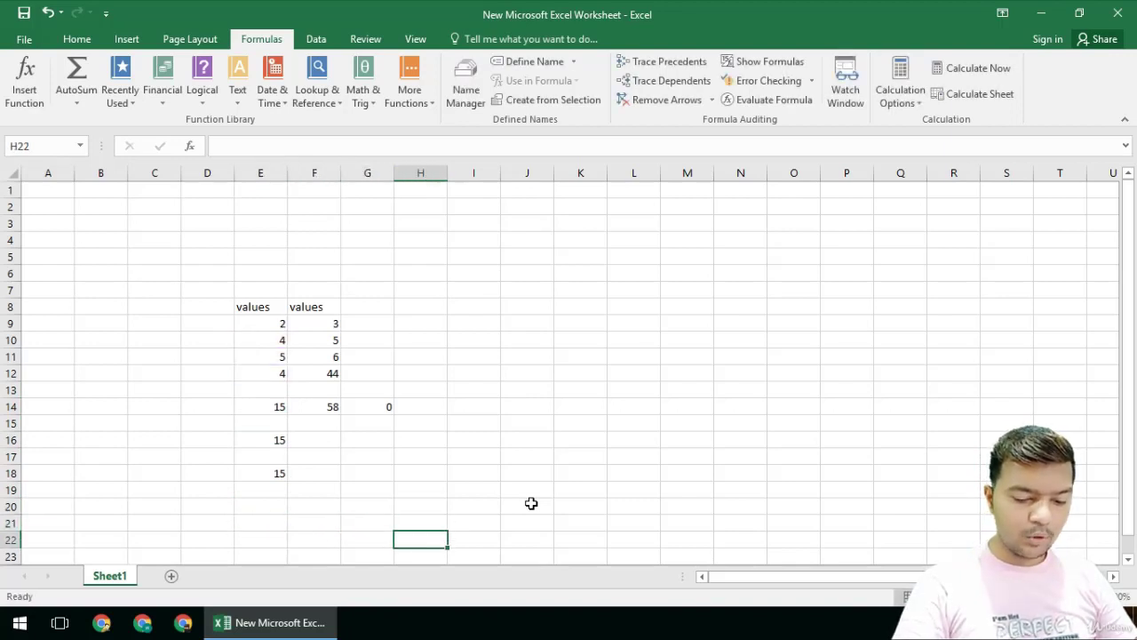
pyautogui.write('+25')
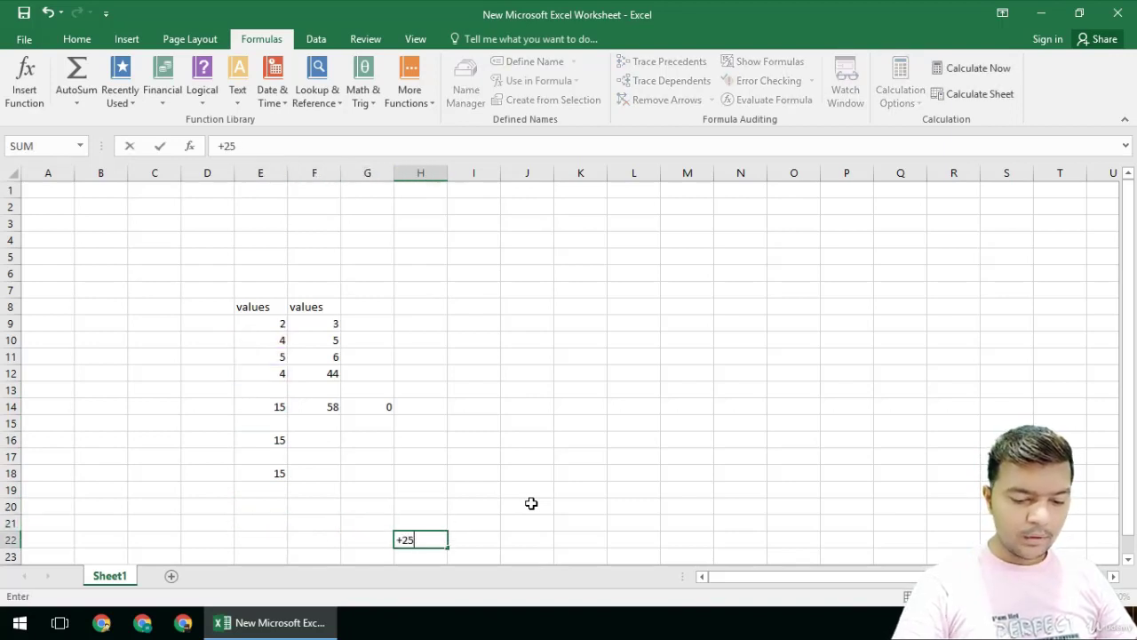
pyautogui.write('+25')
pyautogui.press('Return')
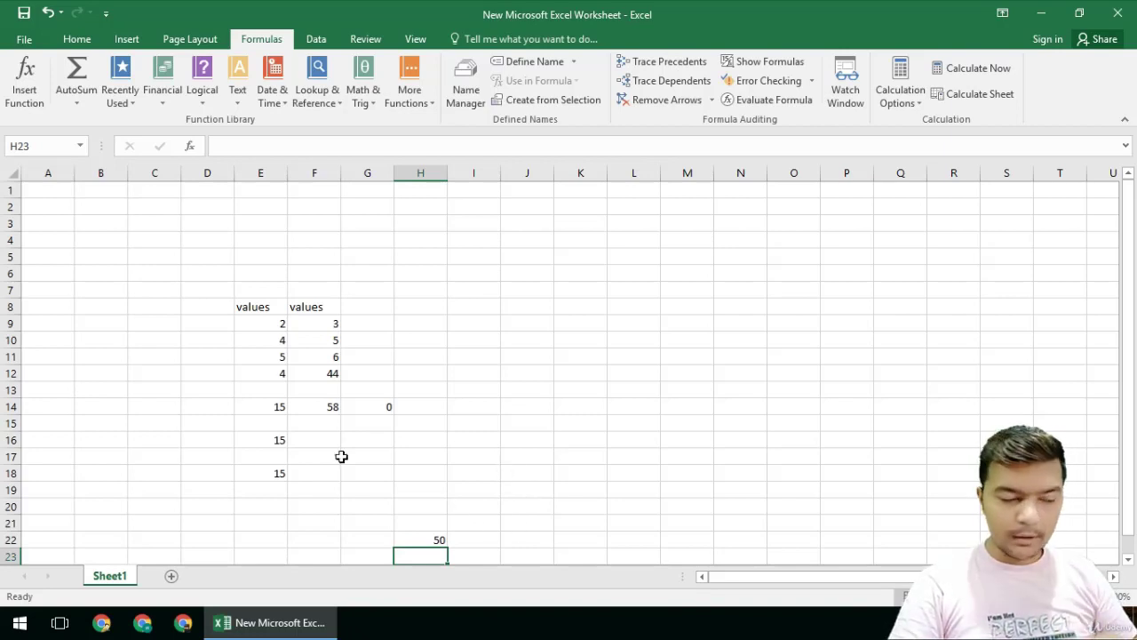
# Enter the subtraction formula =F12-40 in J14, taking a constant away from a cell reference.
pyautogui.click(269, 328)
pyautogui.moveTo(269, 334); pyautogui.dragTo(279, 371)
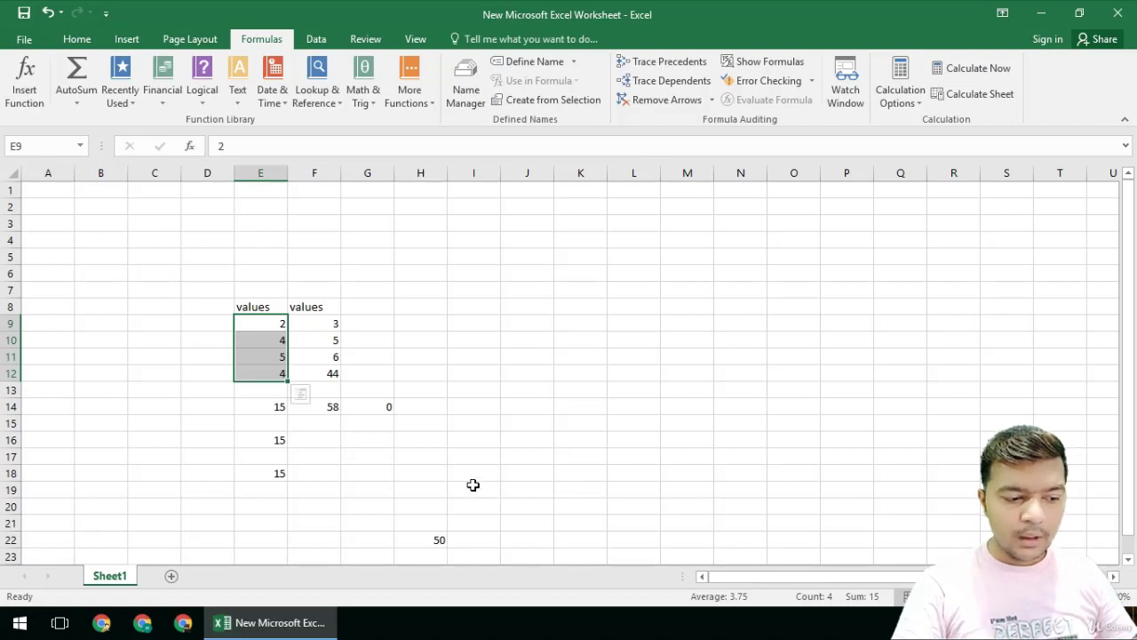
pyautogui.click(539, 400)
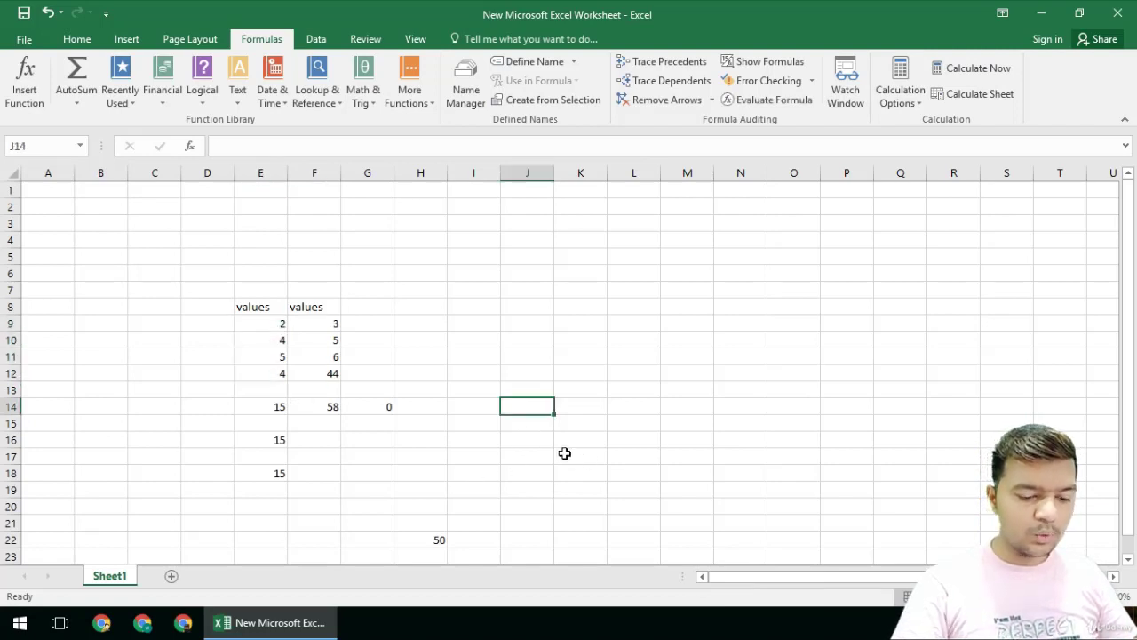
pyautogui.write('=')
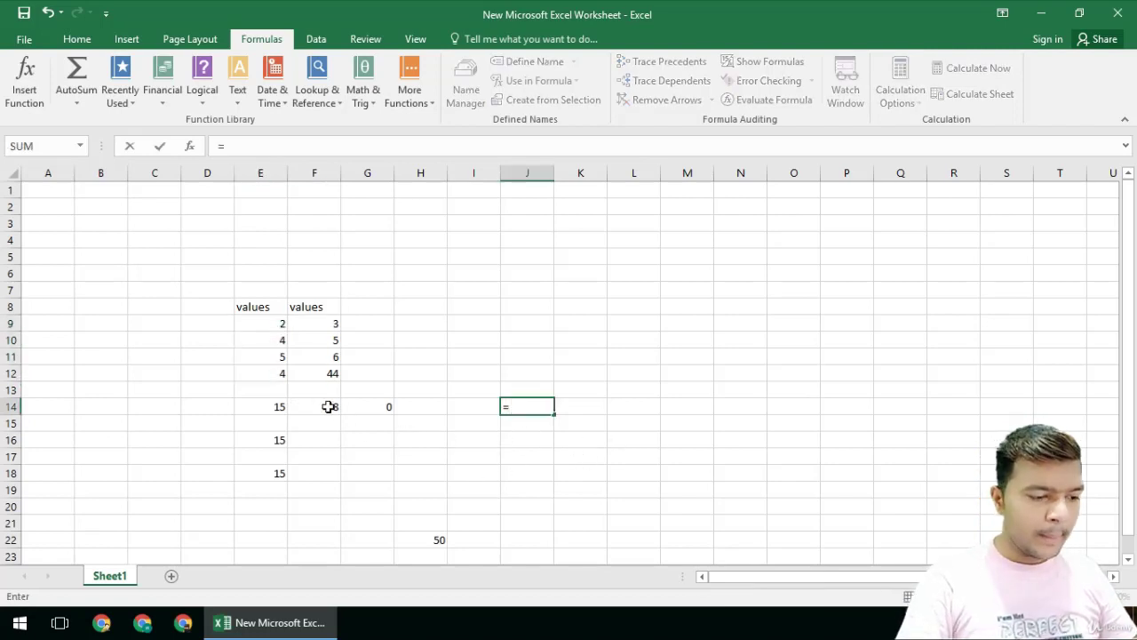
pyautogui.click(328, 373)
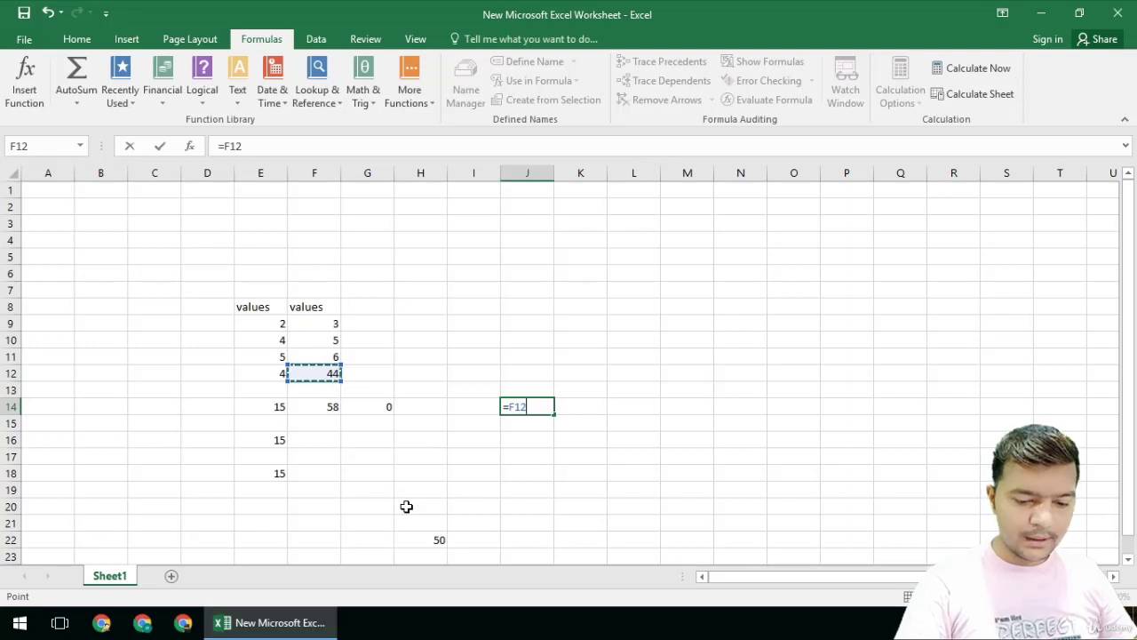
pyautogui.write('-')
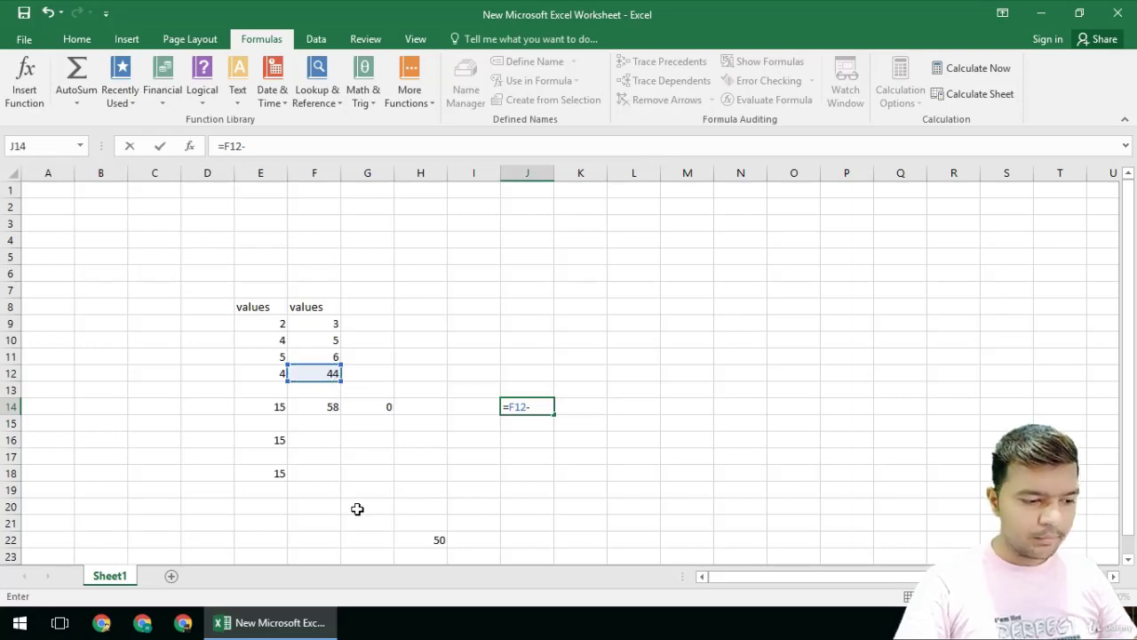
pyautogui.write('E12')
pyautogui.press('Return')
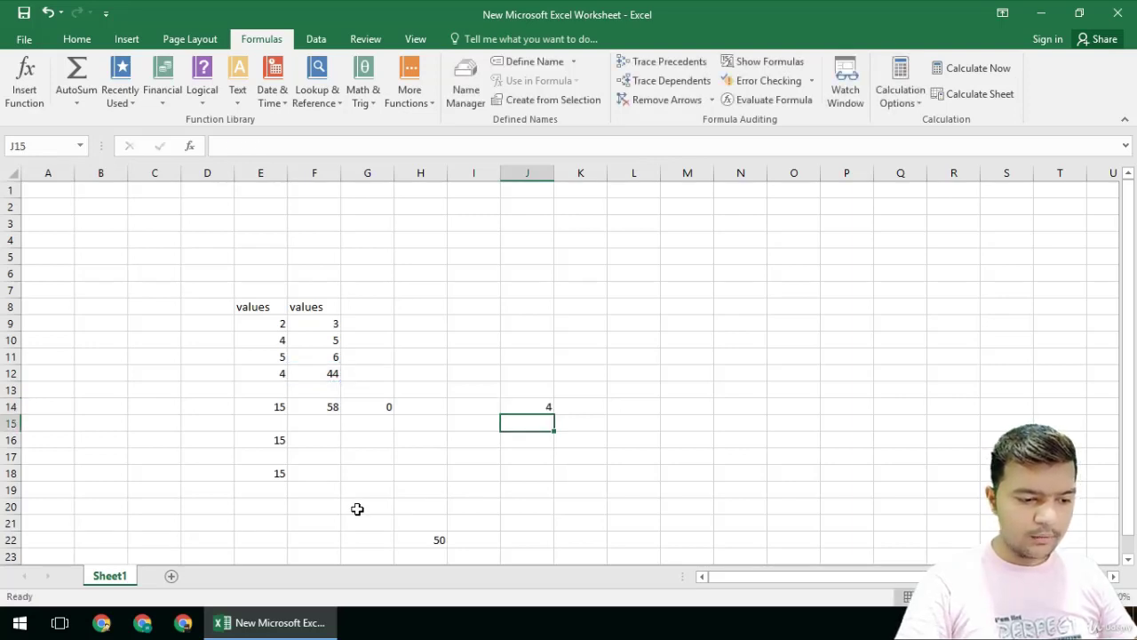
# Inspect the cell reference and constant used by the subtraction formula in J14.
pyautogui.click(540, 406)
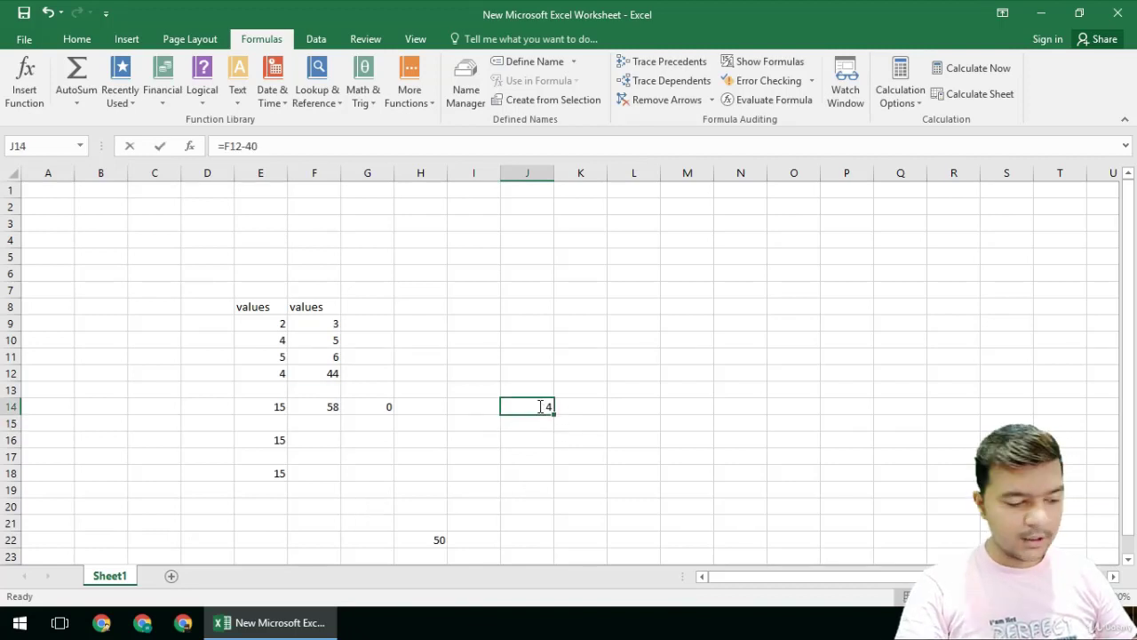
pyautogui.doubleClick(539, 406)
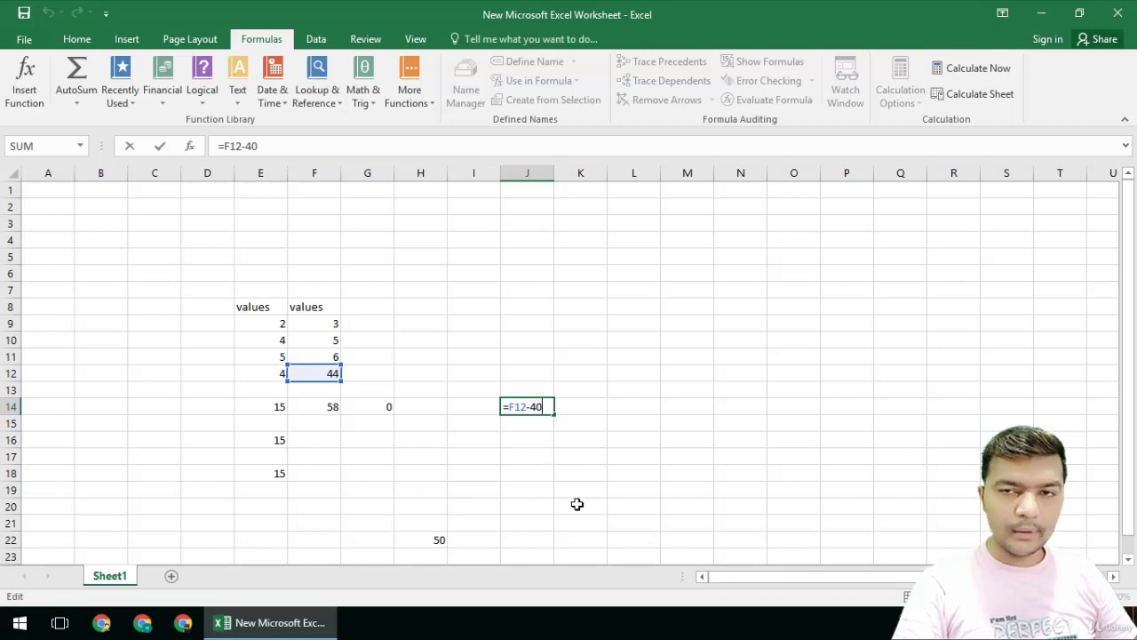
pyautogui.hotkey('ctrl', 'Return')
# Enter the value 40 in G11, beside the second values column.
pyautogui.press('Left')
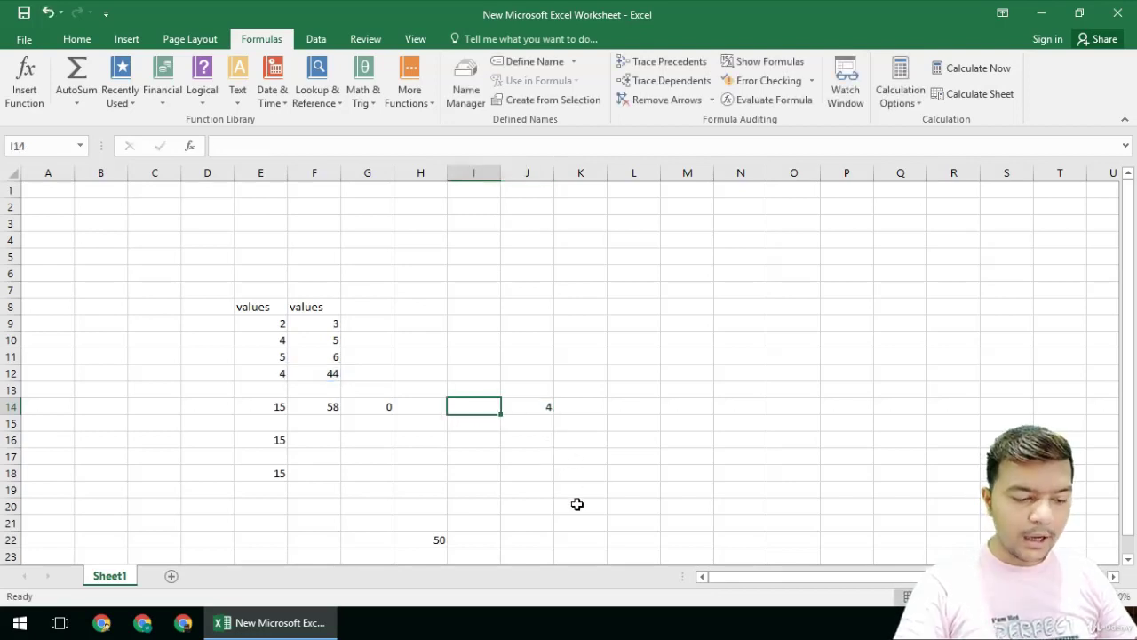
pyautogui.press('Left')
pyautogui.press('Up')
pyautogui.press('Left')
pyautogui.press('Up')
pyautogui.press('Up')
pyautogui.write('=40')
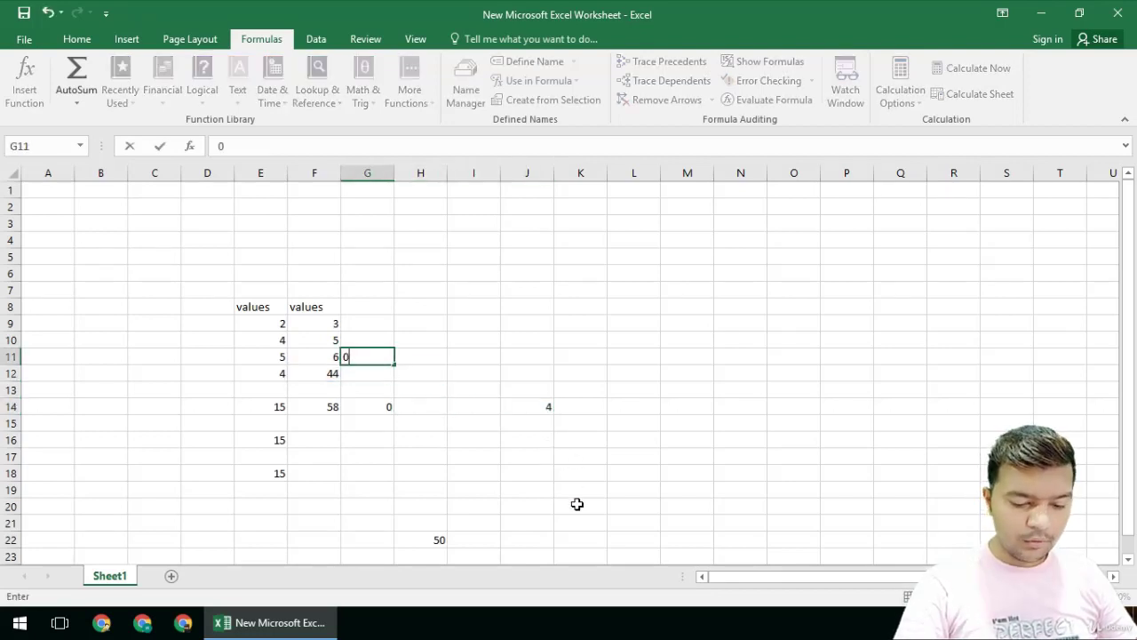
pyautogui.press('Return')
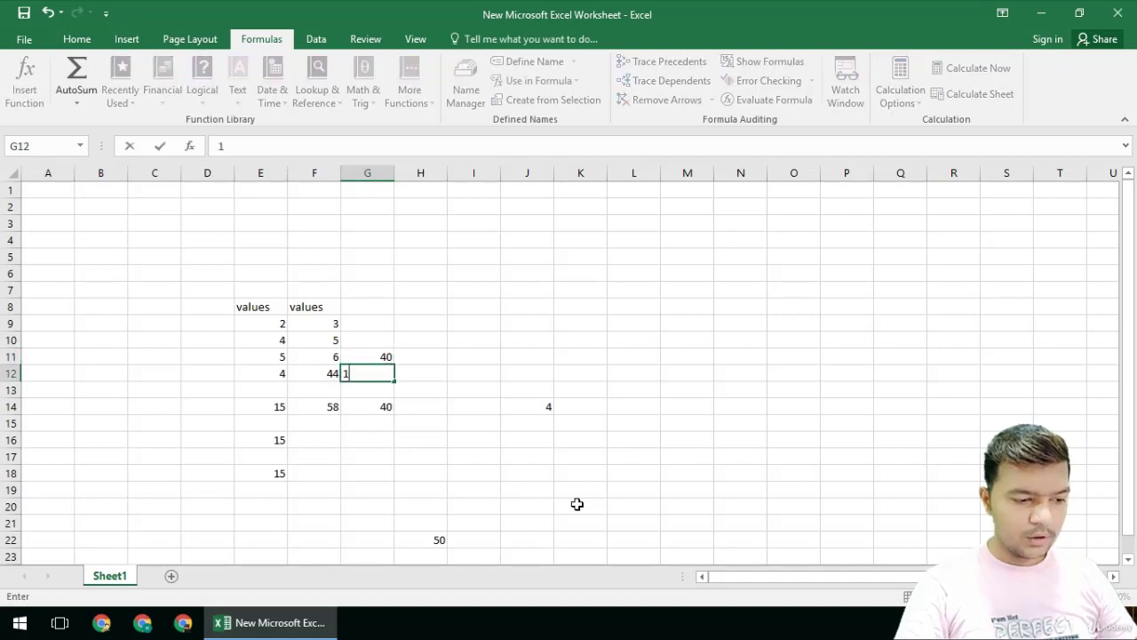
# Enter the value 40 in G12 and clear the value from G11.
pyautogui.write('40')
pyautogui.press('Up')
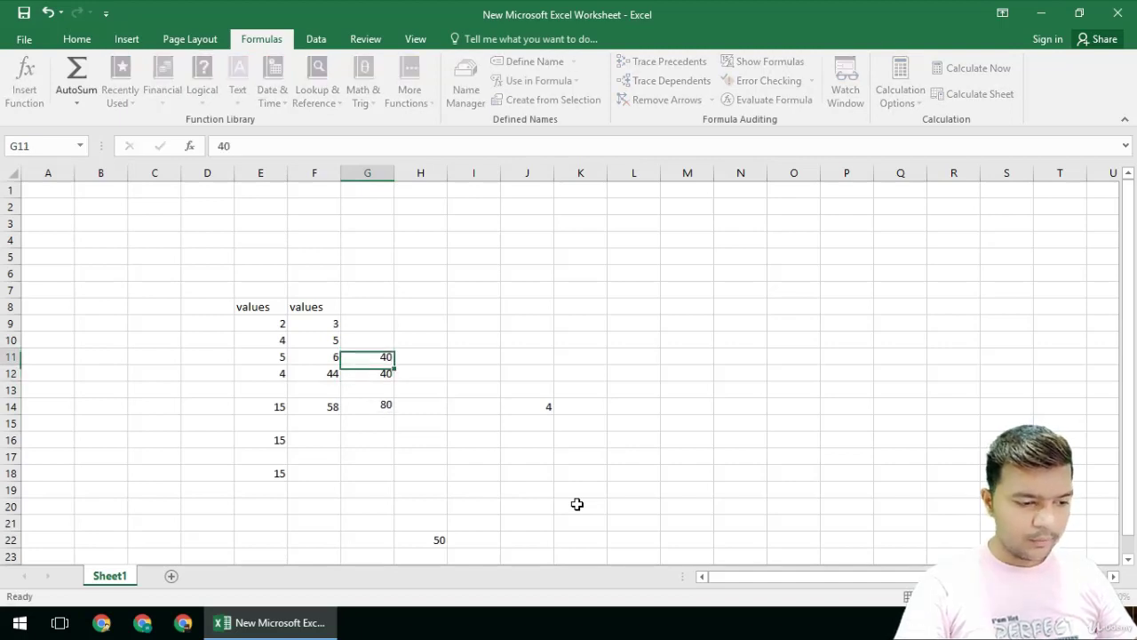
pyautogui.press('Delete')
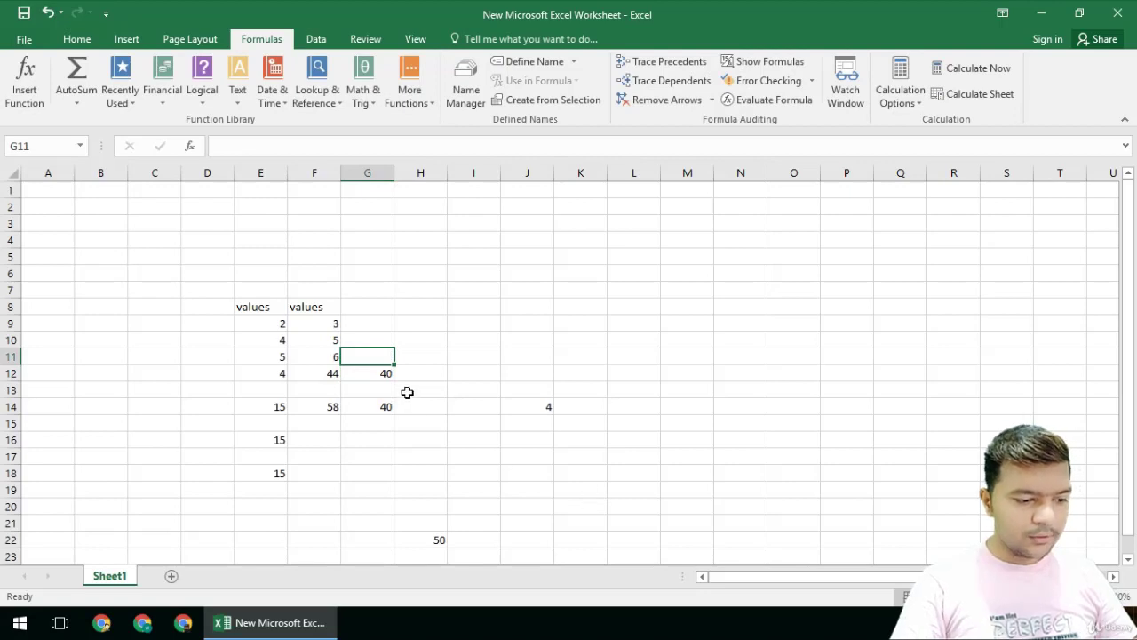
# Clear the SUM totals in the range F14:H14.
pyautogui.moveTo(409, 391); pyautogui.dragTo(236, 497)
pyautogui.moveTo(312, 469); pyautogui.dragTo(313, 456)
pyautogui.moveTo(427, 405); pyautogui.dragTo(330, 419)
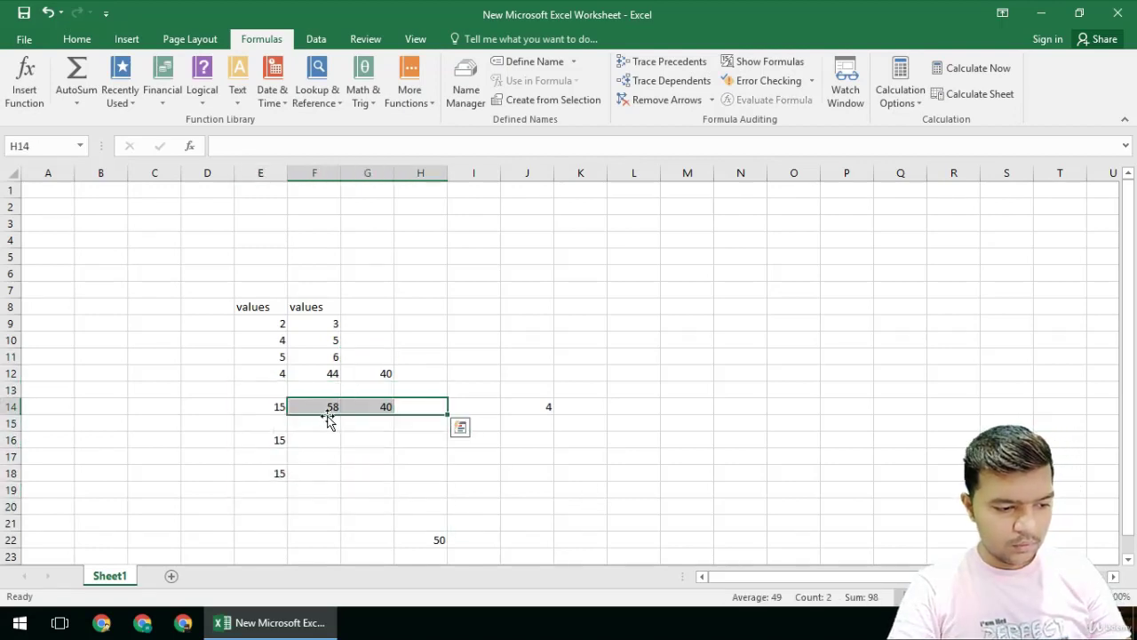
pyautogui.press('Delete')
pyautogui.click(385, 435)
# Clear the subtraction formula from J14 and the constant addition from H22.
pyautogui.click(535, 407)
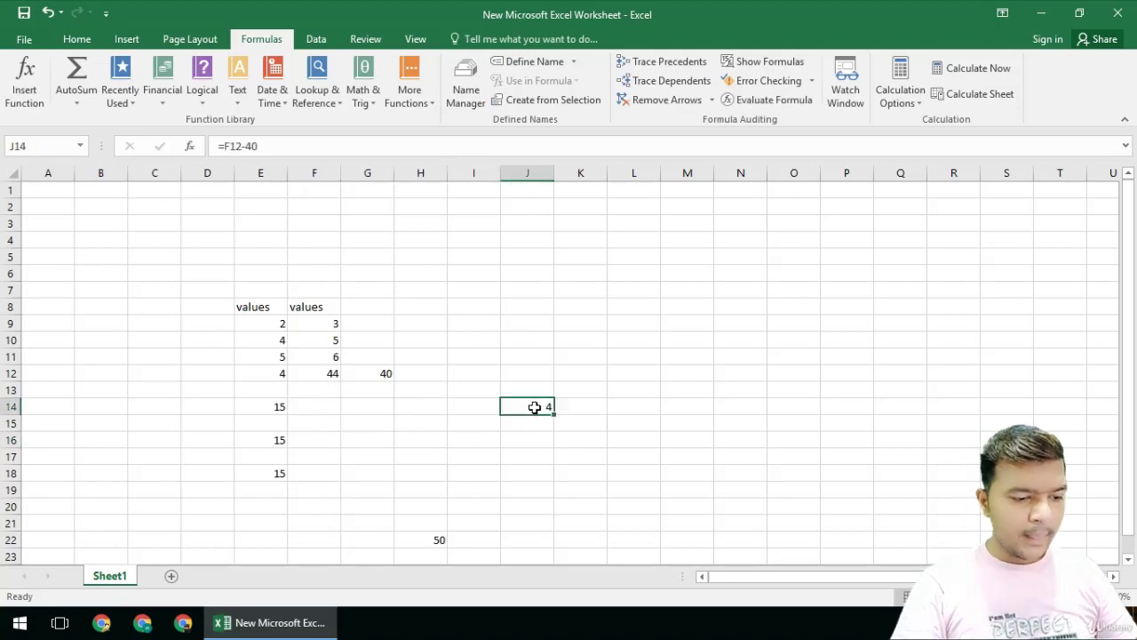
pyautogui.press('Delete')
pyautogui.click(444, 541)
pyautogui.press('Delete')
# Subtract one cell from another in I16 with the formula =F12-G12.
pyautogui.click(476, 435)
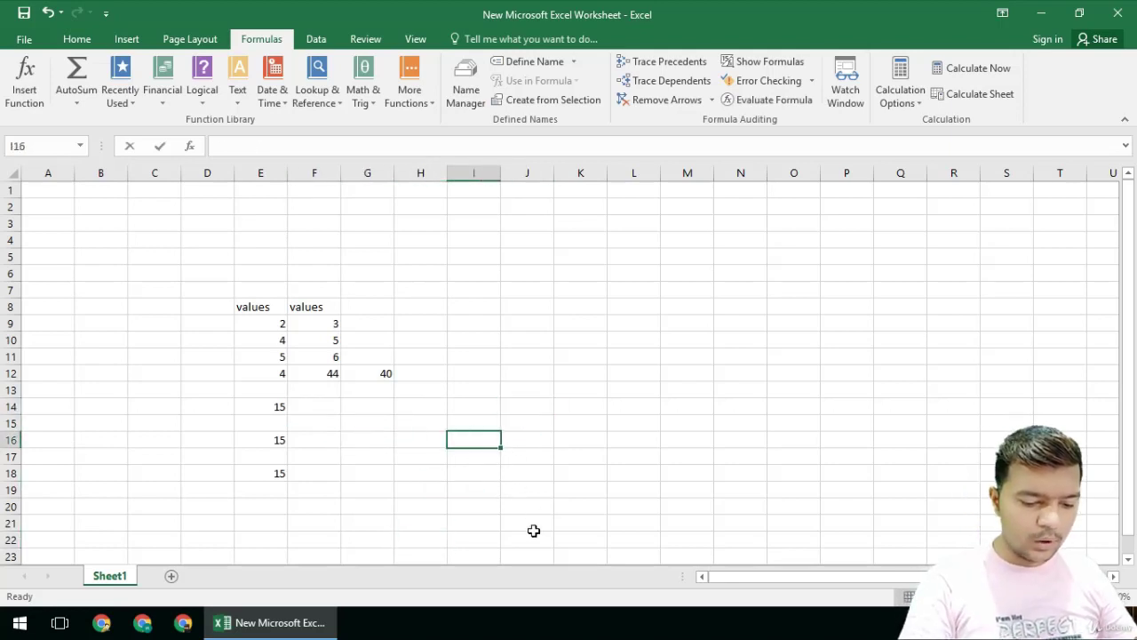
pyautogui.write('=')
pyautogui.click(333, 374)
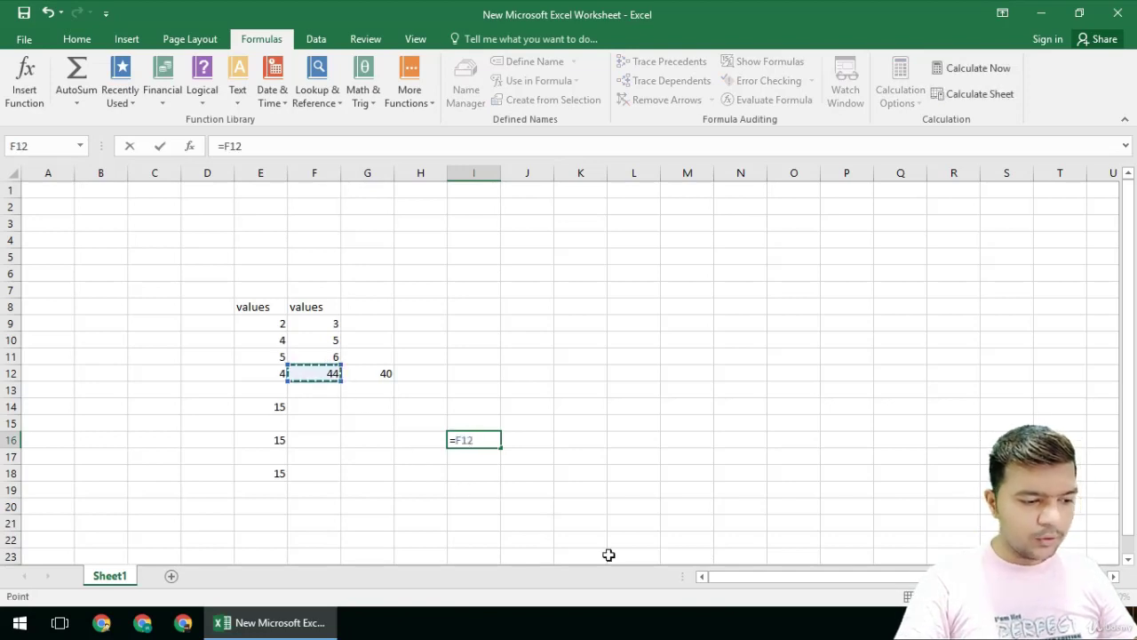
pyautogui.write('-')
pyautogui.click(382, 374)
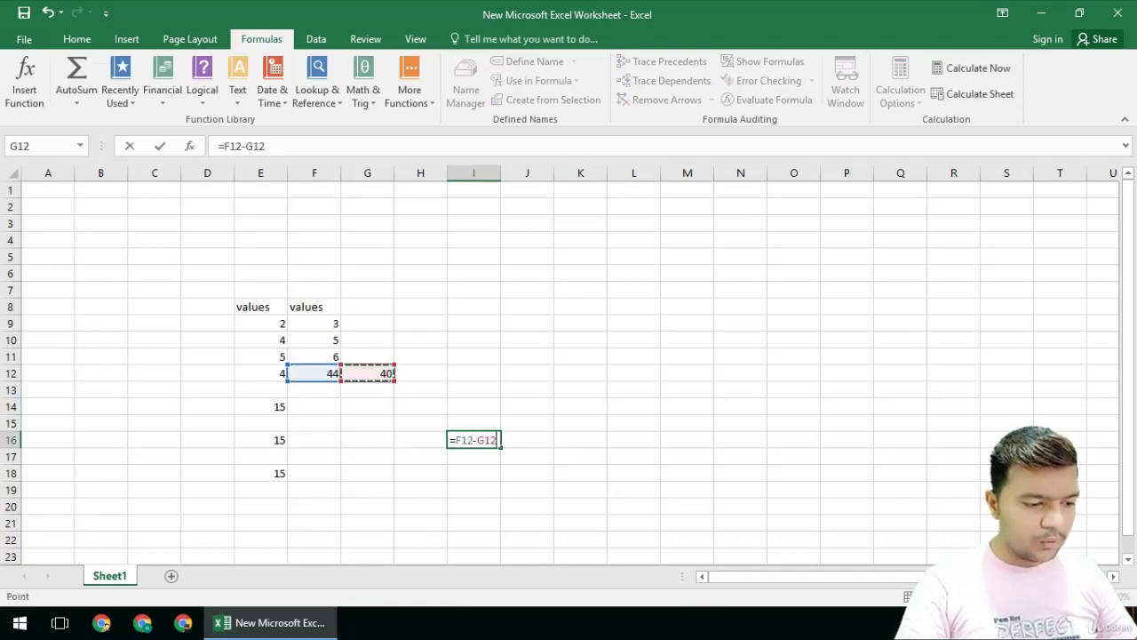
pyautogui.press('Return')
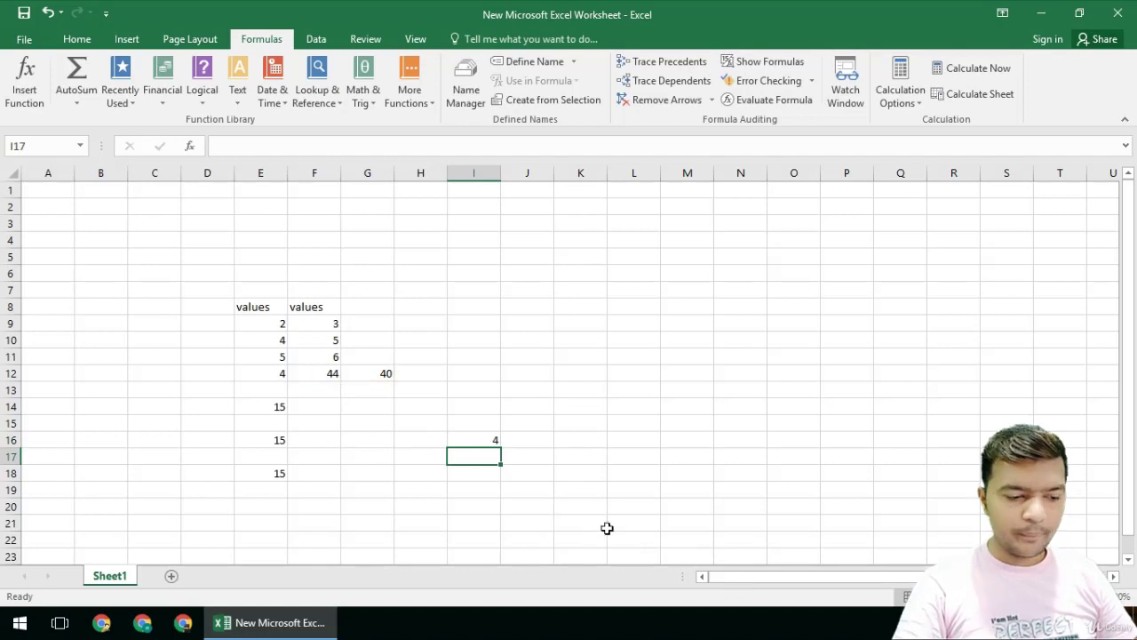
# Inspect which cells the subtraction formula in I16 refers to.
pyautogui.click(491, 443)
pyautogui.doubleClick(491, 444)
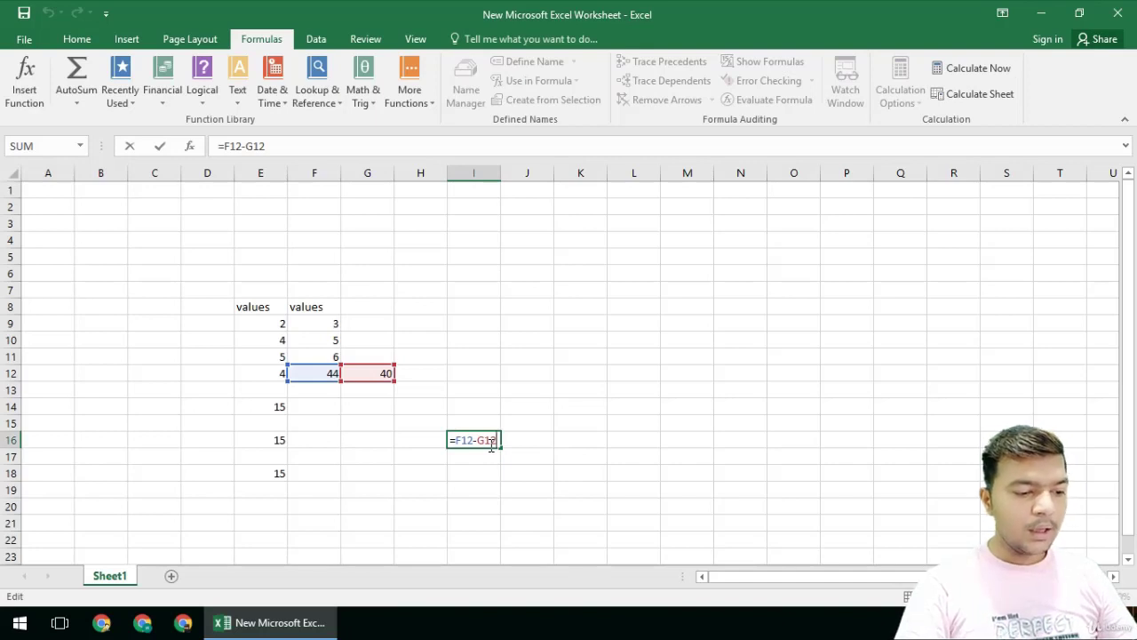
pyautogui.press('Escape')
# Multiply the two row 12 values in K16 with the formula =G12*F12.
pyautogui.press('Right')
pyautogui.press('Down')
pyautogui.press('Up')
pyautogui.press('Right')
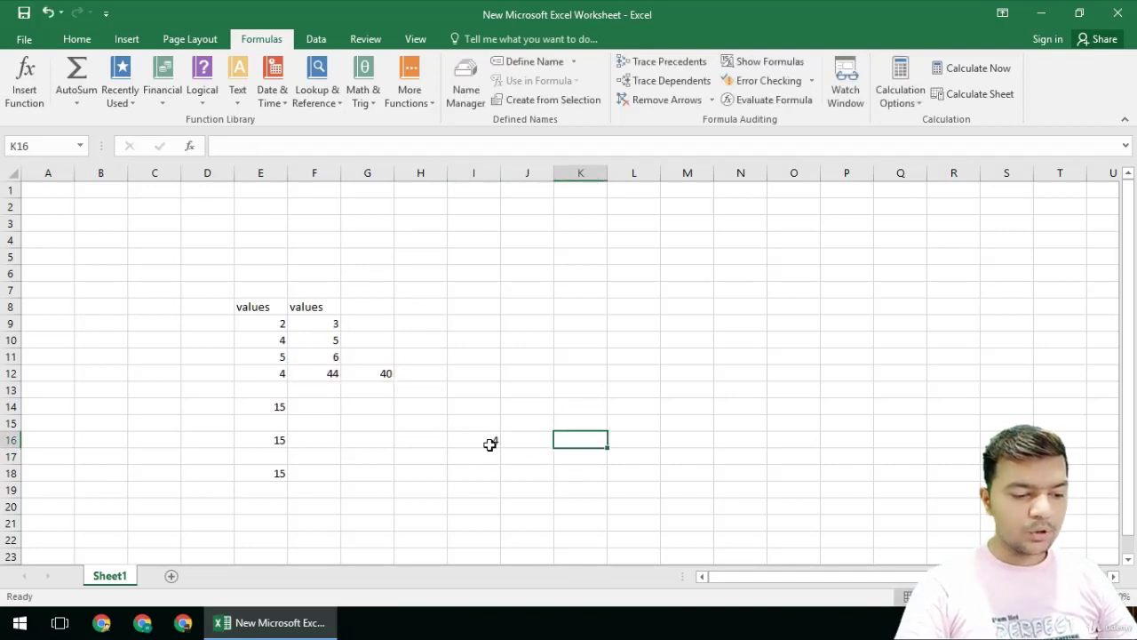
pyautogui.write('=')
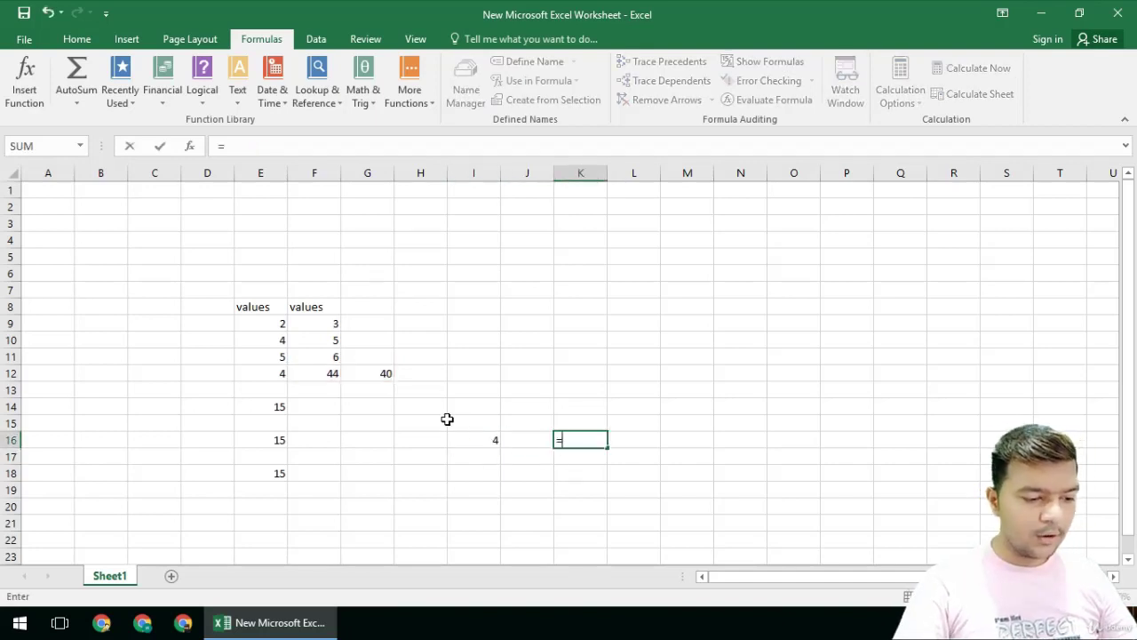
pyautogui.click(383, 369)
pyautogui.write('*')
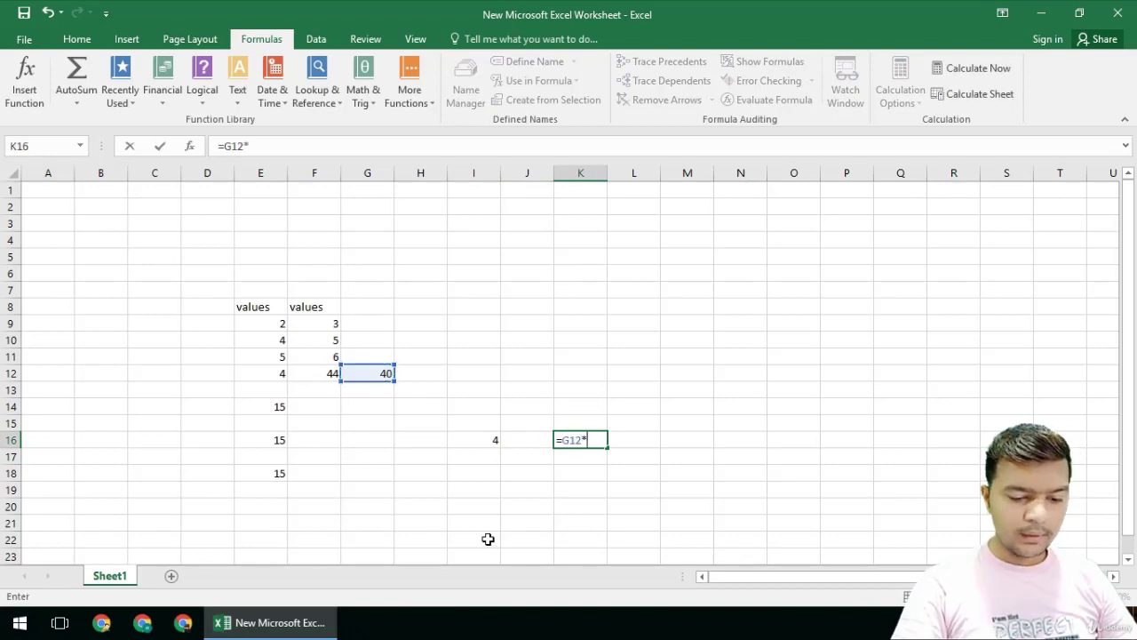
pyautogui.click(319, 371)
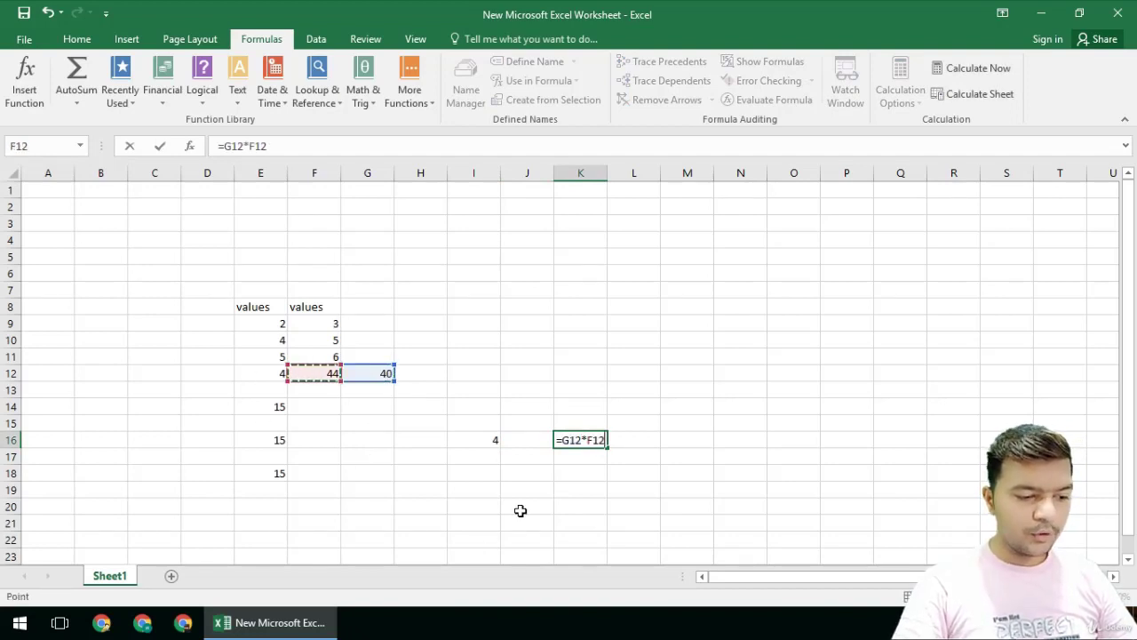
pyautogui.press('Return')
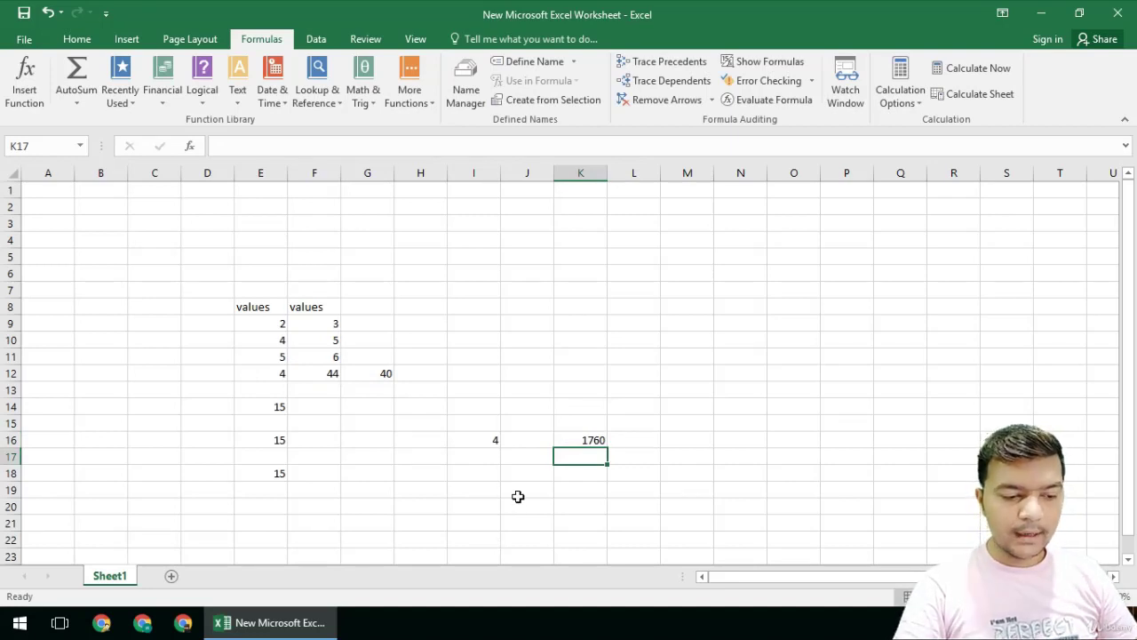
# Divide the multiplication result by a constant in M16 with the formula =K16/2.
pyautogui.click(680, 440)
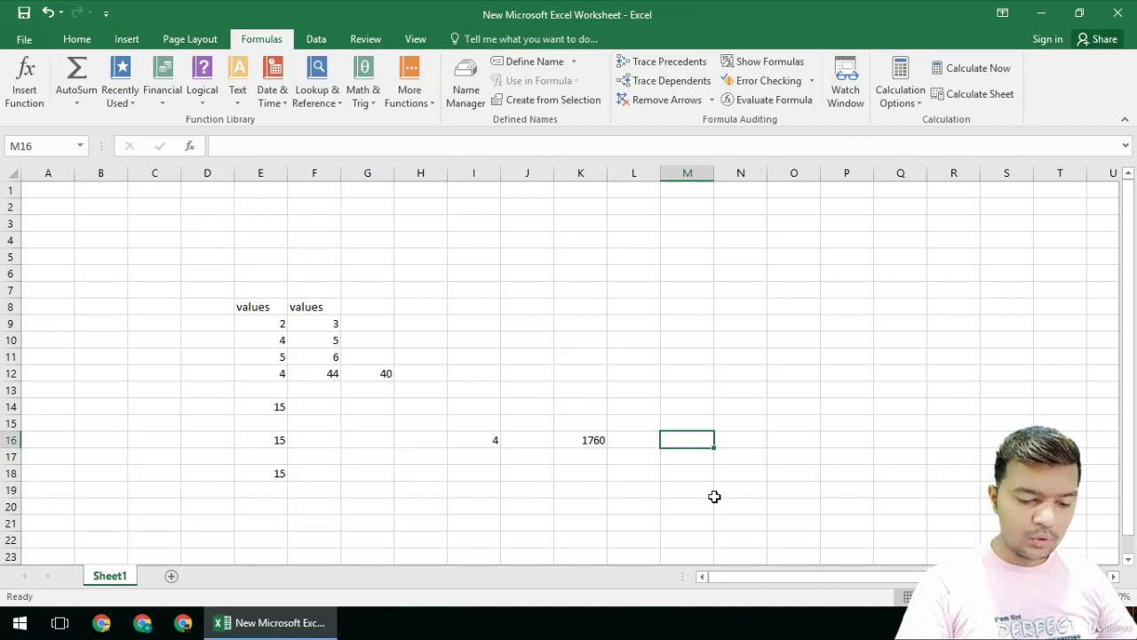
pyautogui.write('=')
pyautogui.click(584, 441)
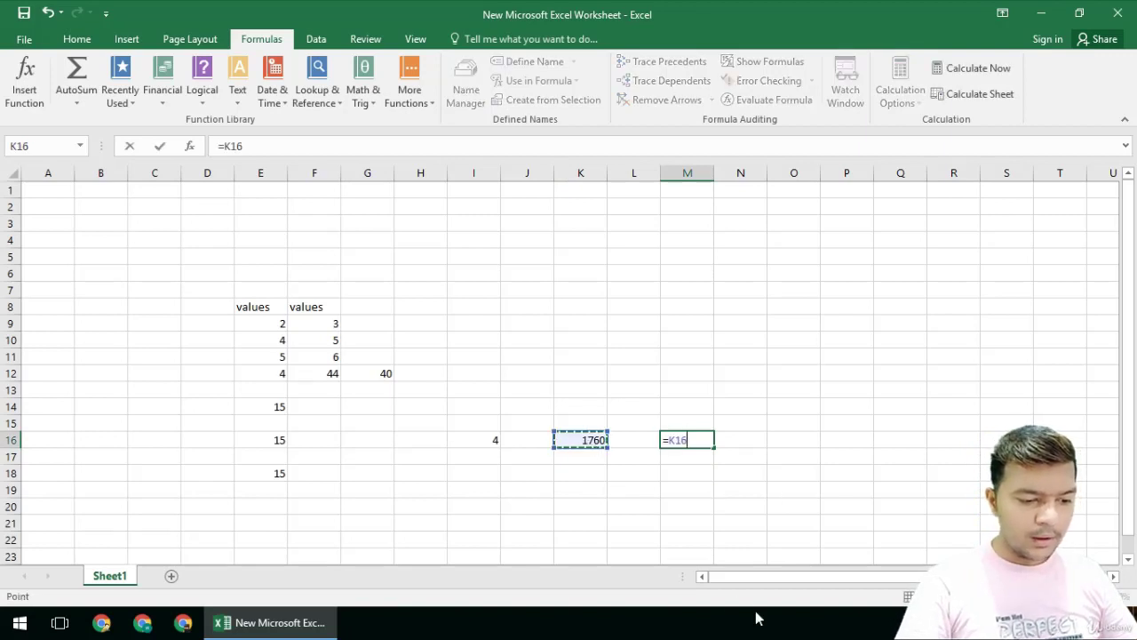
pyautogui.write('/2')
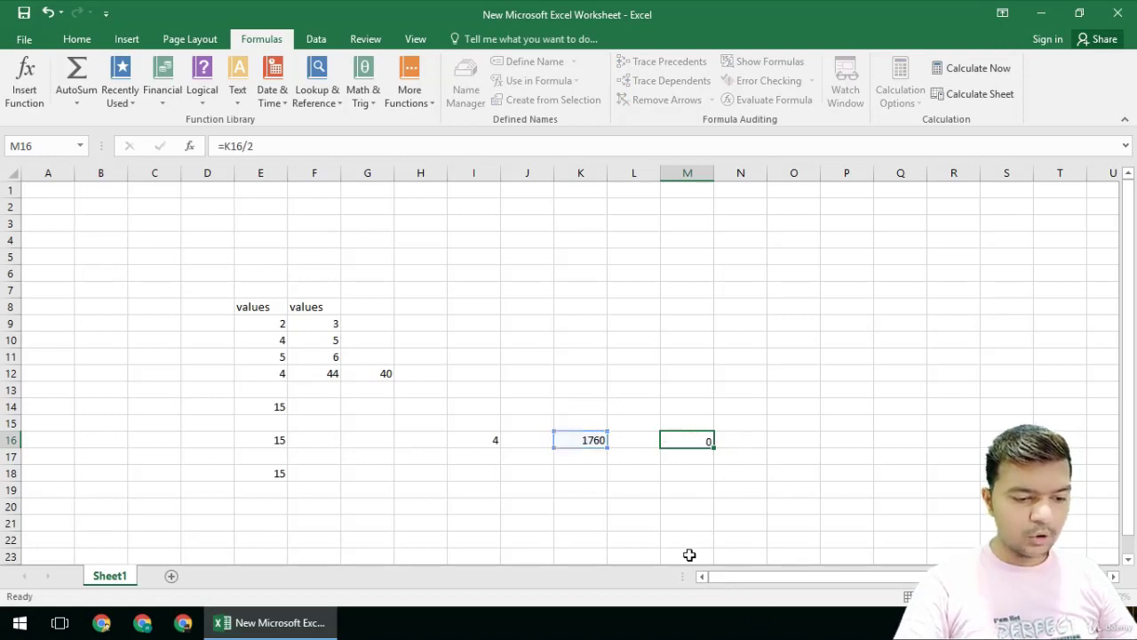
pyautogui.press('Return')
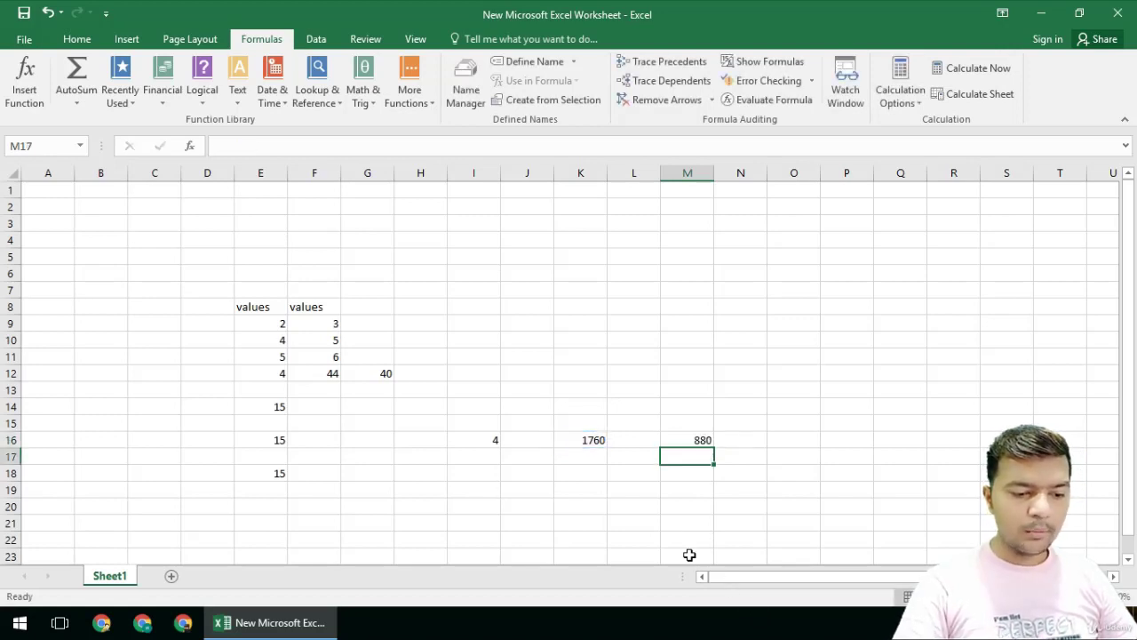
# Change the divisor in the M16 formula to 4, making it =K16/4.
pyautogui.click(694, 441)
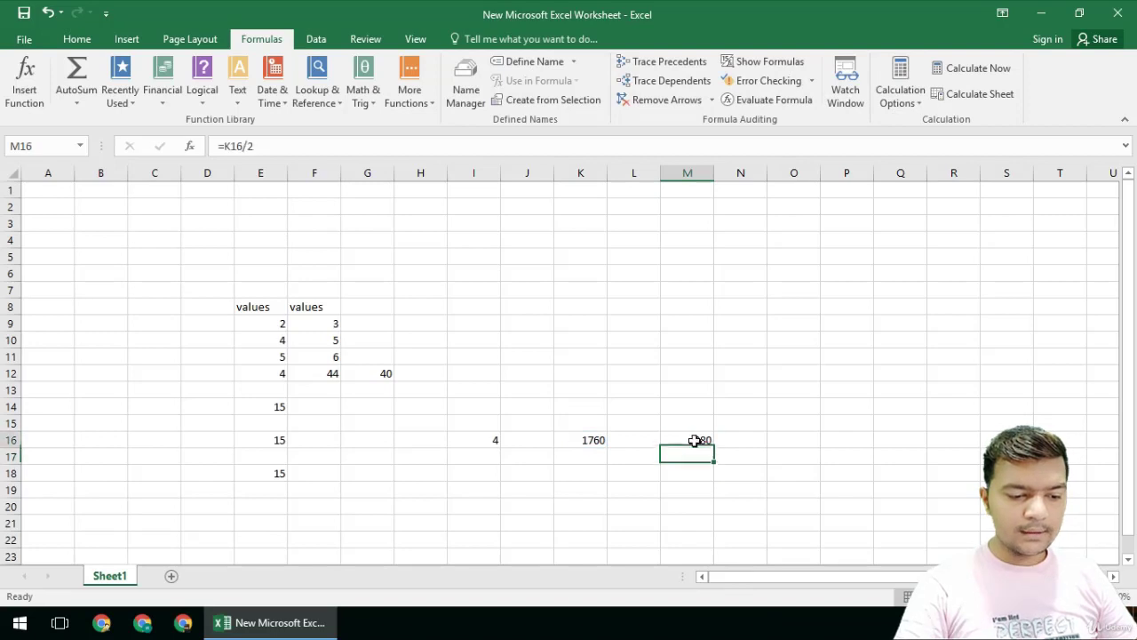
pyautogui.press('F2')
pyautogui.press('BackSpace')
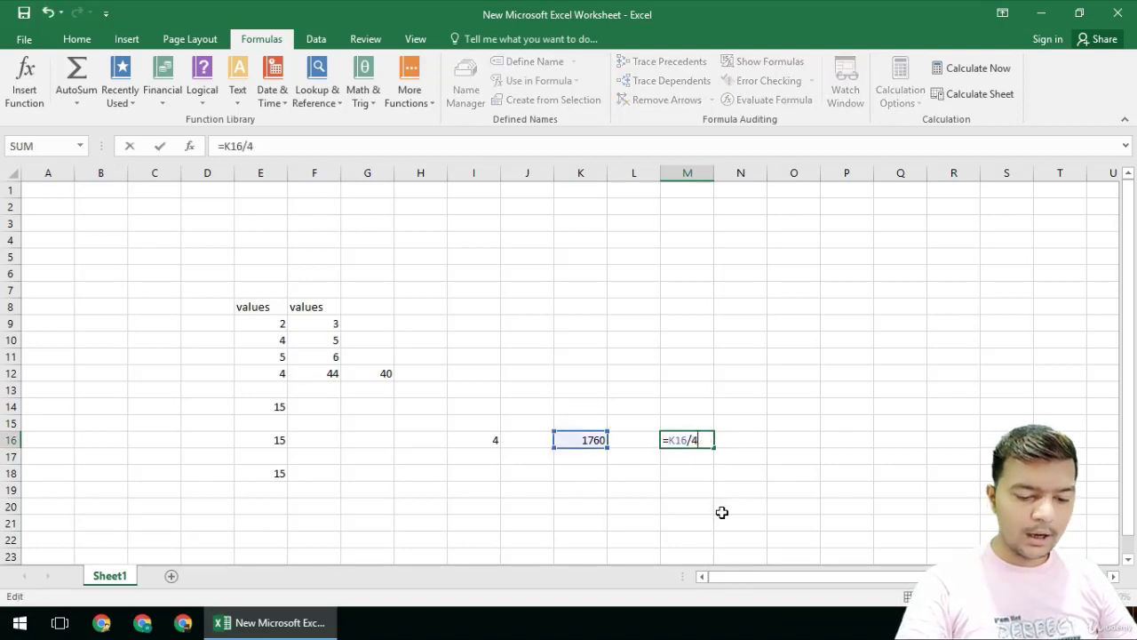
pyautogui.write('4')
pyautogui.press('Return')
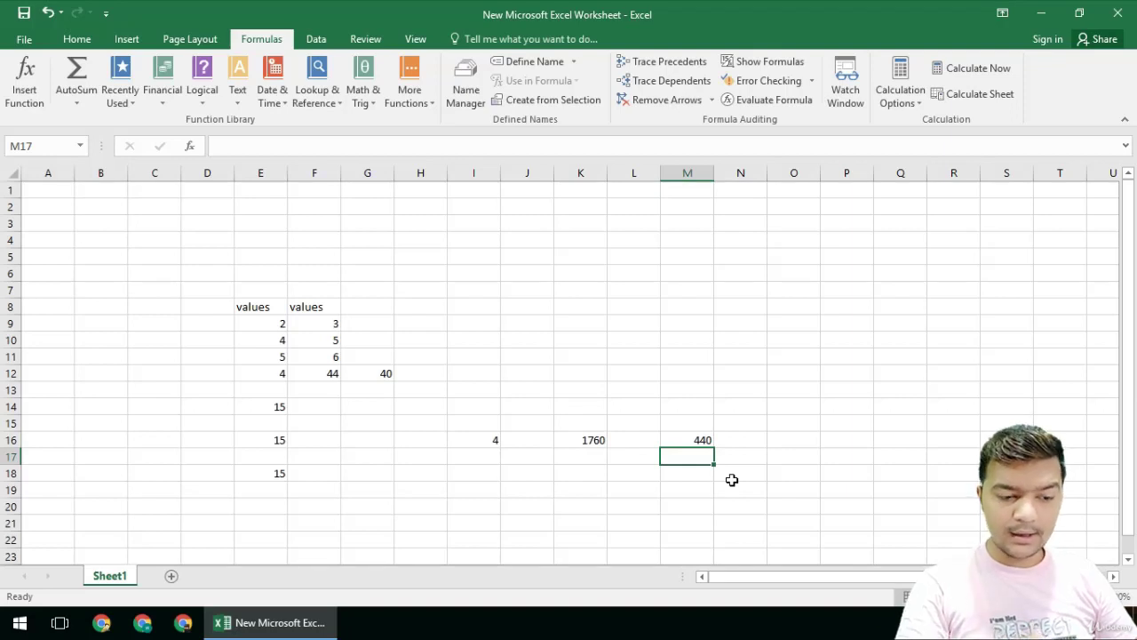
# Review the most recently used functions in the Insert Function dialog from cell O16, and close it without inserting any.
pyautogui.click(743, 439)
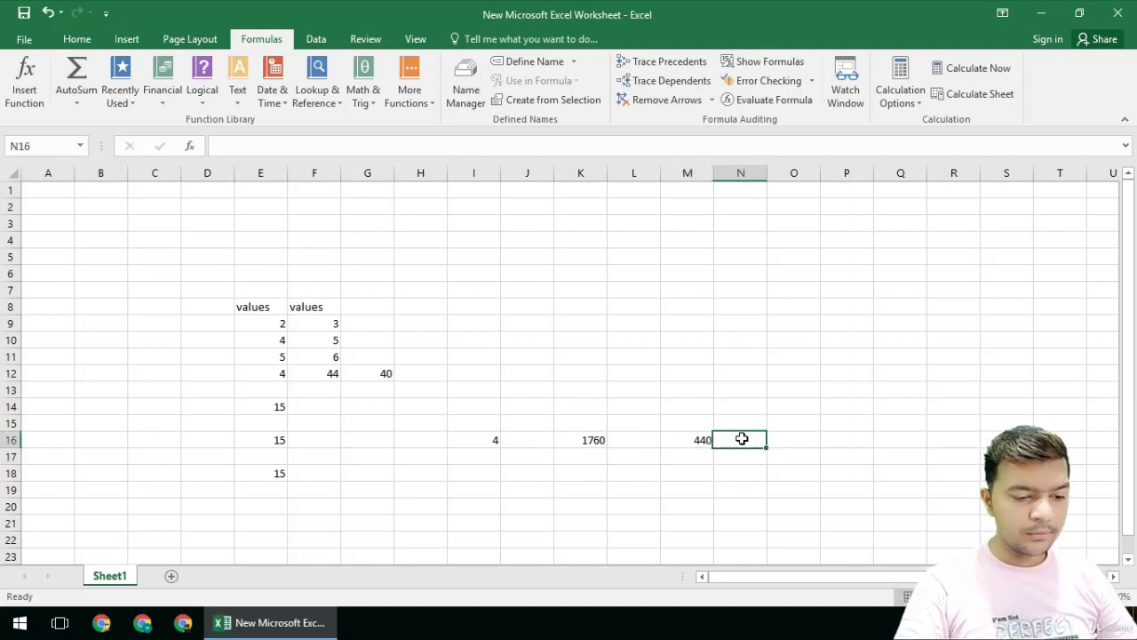
pyautogui.click(805, 442)
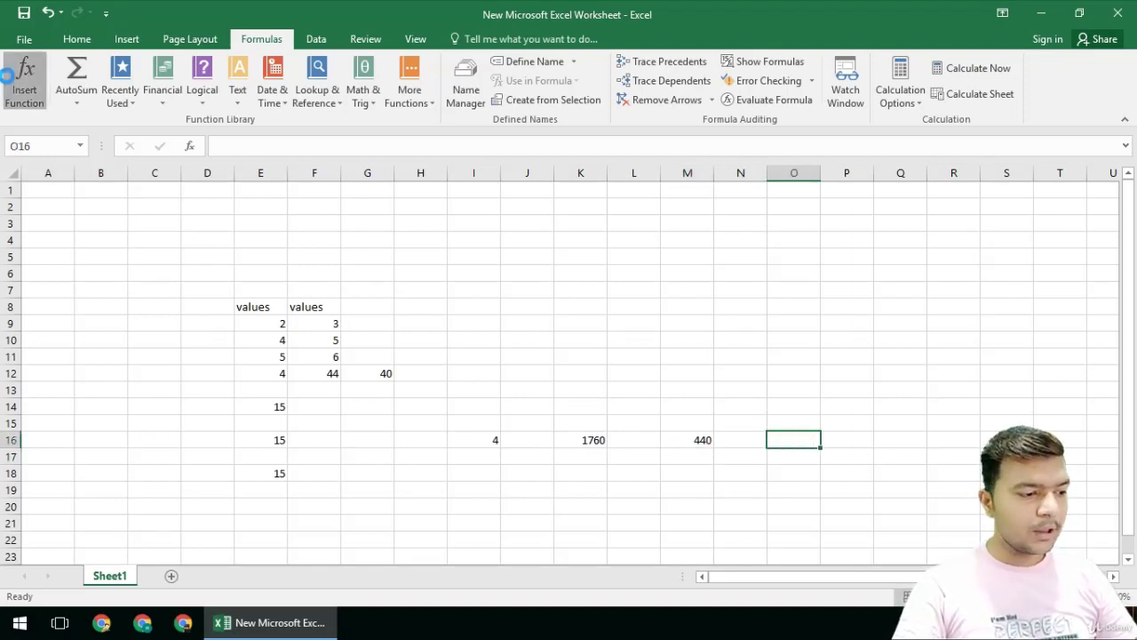
pyautogui.click(24, 81)
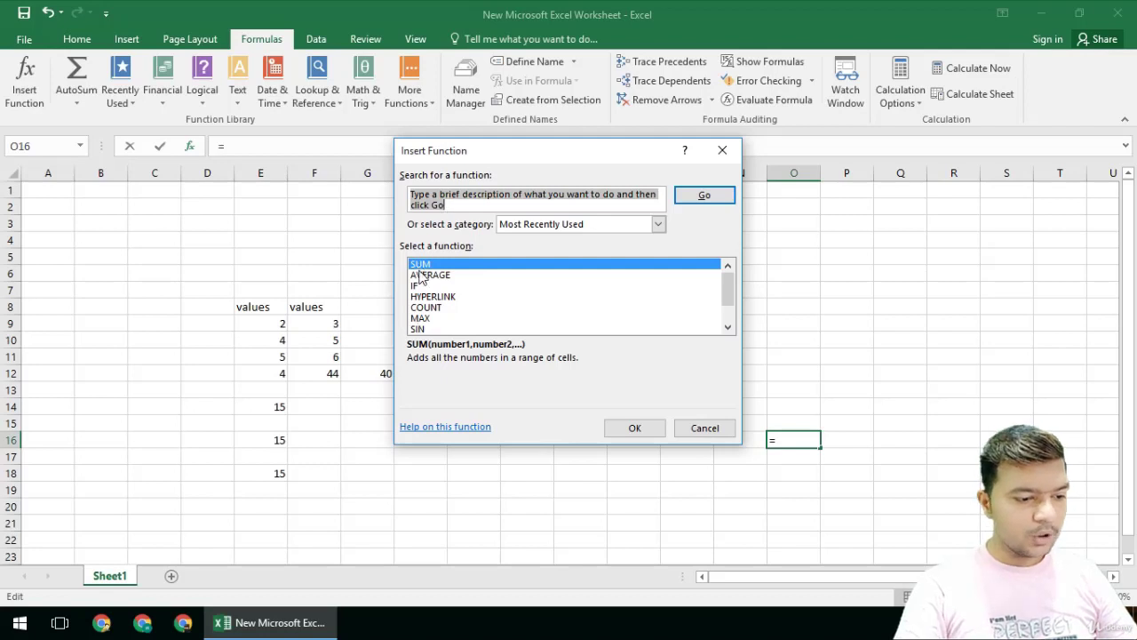
pyautogui.click(446, 427)
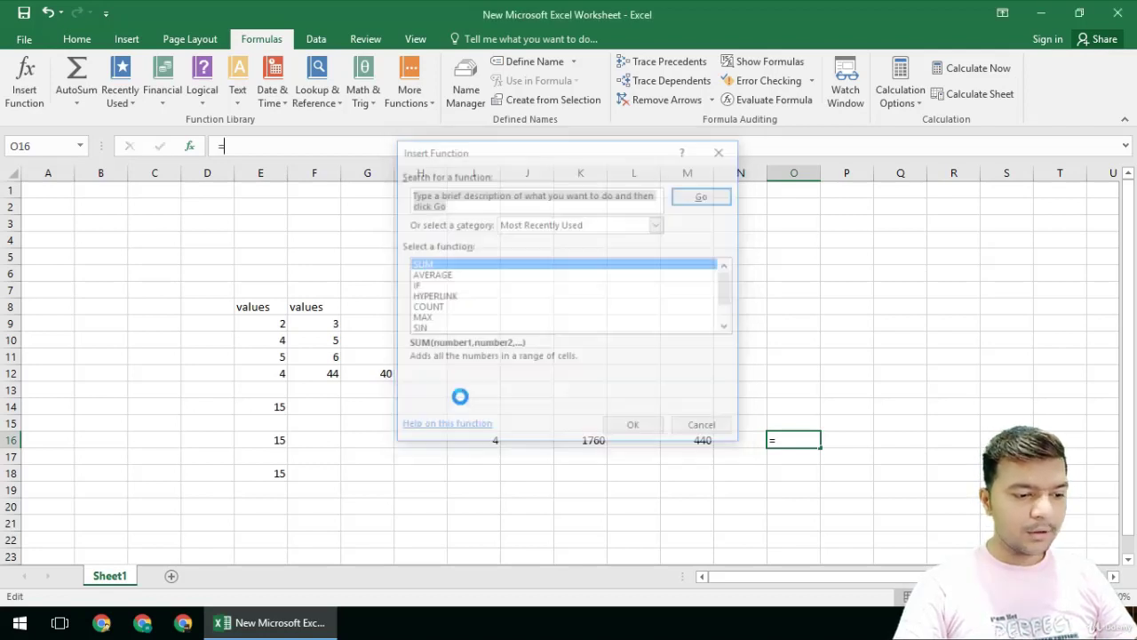
# Label cell D14 as "sum formula" and widen column D until the whole label fits.
pyautogui.scroll(-2, 347, 533)
pyautogui.click(275, 431)
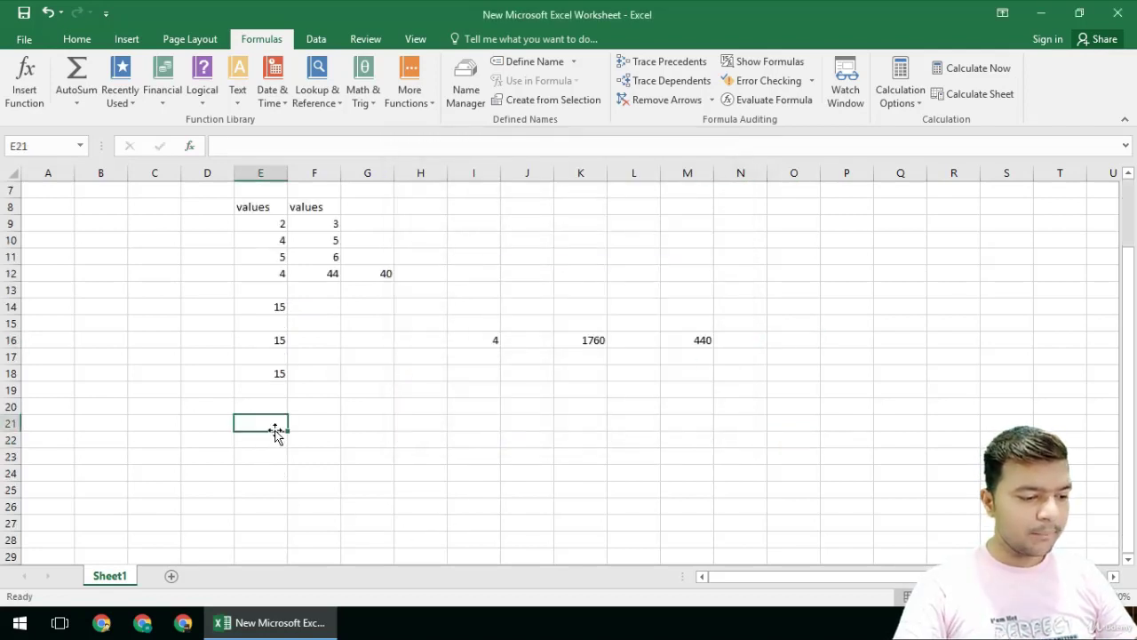
pyautogui.moveTo(259, 311); pyautogui.dragTo(267, 376)
pyautogui.click(214, 306)
pyautogui.write('s')
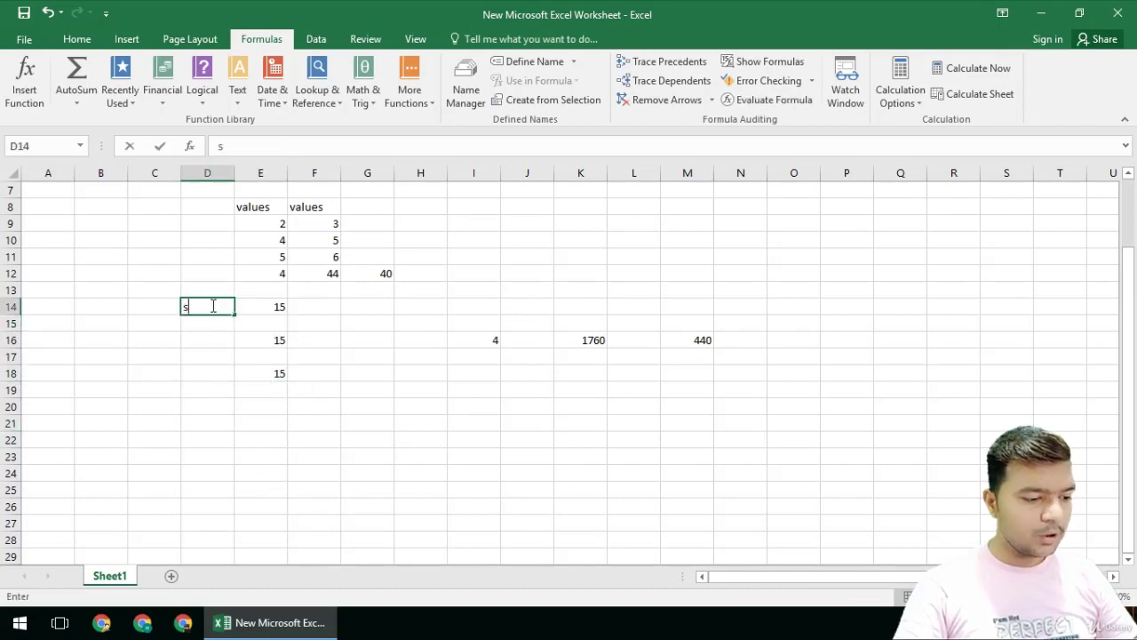
pyautogui.write('um formula')
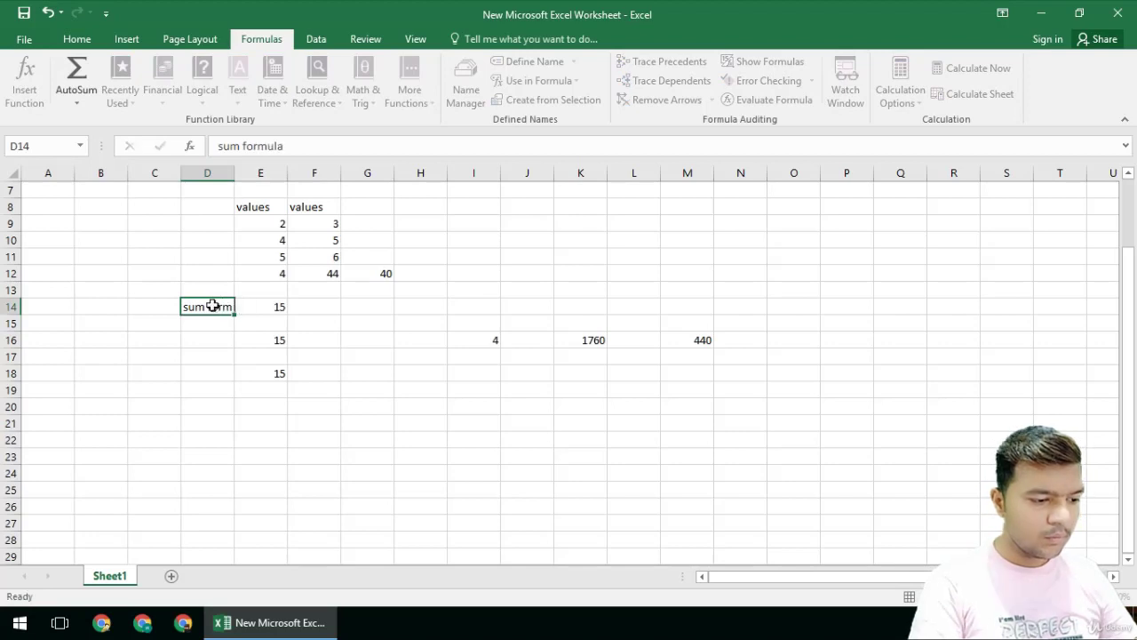
pyautogui.press('Return')
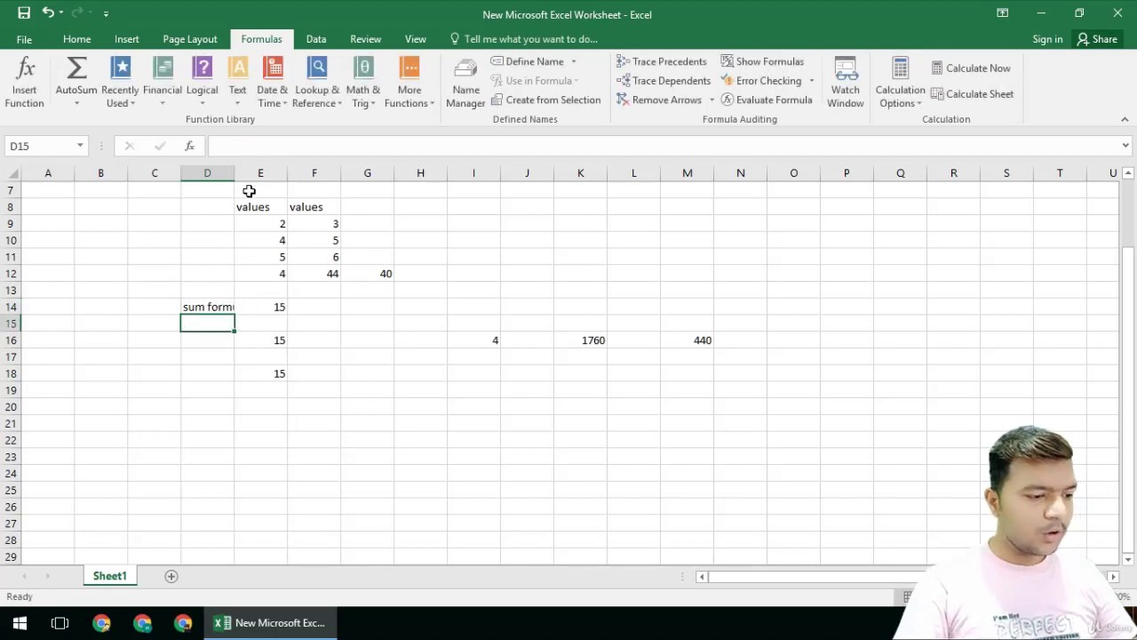
pyautogui.moveTo(236, 173); pyautogui.dragTo(283, 174)
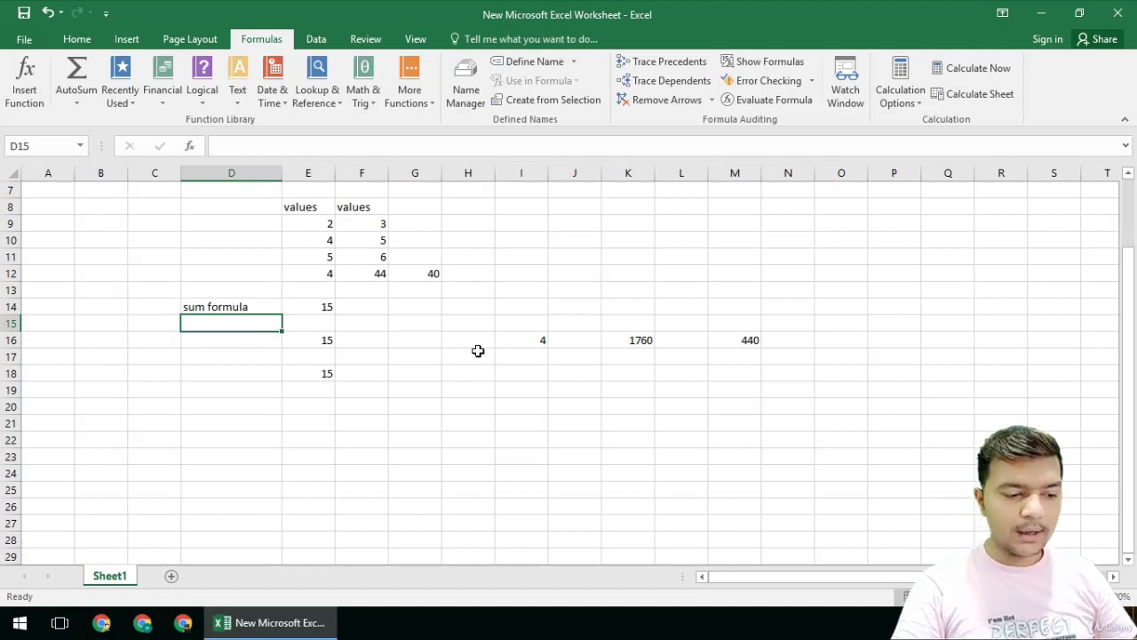
# Clear the old formula results and the second values column, keeping only the values in column E and the D14 label.
pyautogui.moveTo(387, 327); pyautogui.dragTo(325, 399)
pyautogui.press('Delete')
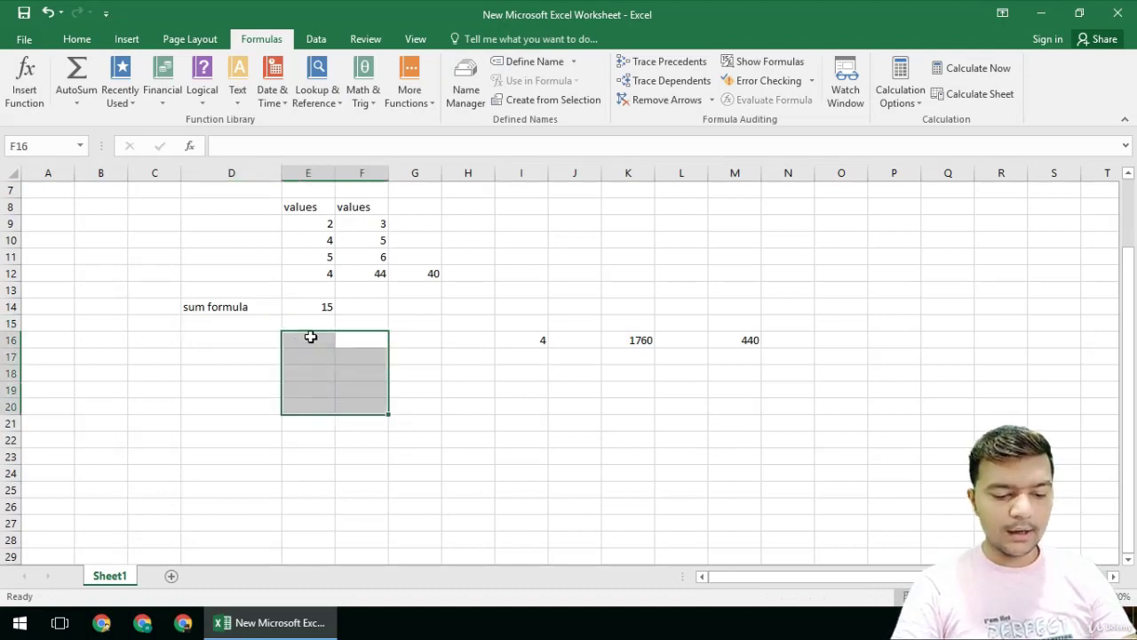
pyautogui.click(318, 310)
pyautogui.press('Delete')
pyautogui.click(428, 270)
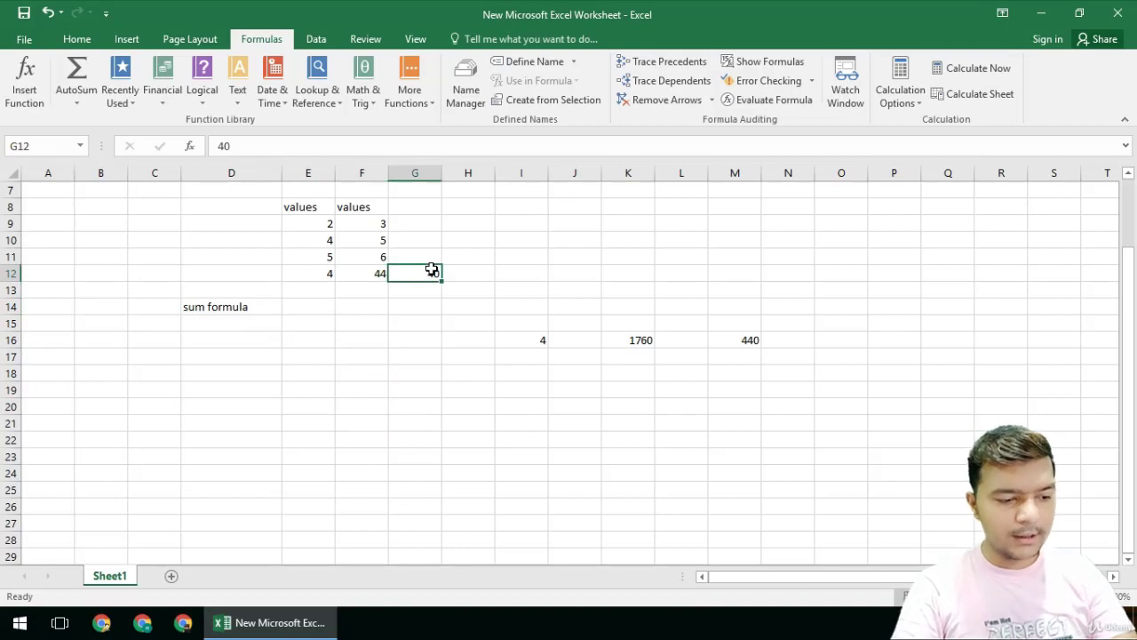
pyautogui.press('Delete')
pyautogui.moveTo(368, 214); pyautogui.dragTo(813, 380)
pyautogui.press('Delete')
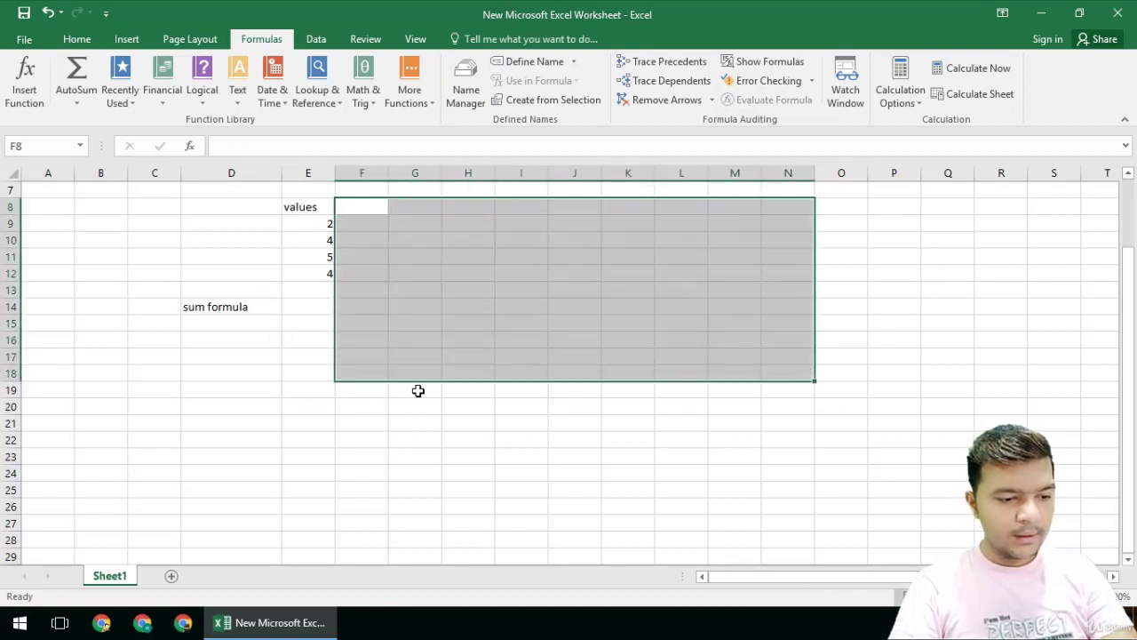
# Start a SUM formula in E14 with E9 and E12 as its first two arguments.
pyautogui.click(336, 350)
pyautogui.click(325, 309)
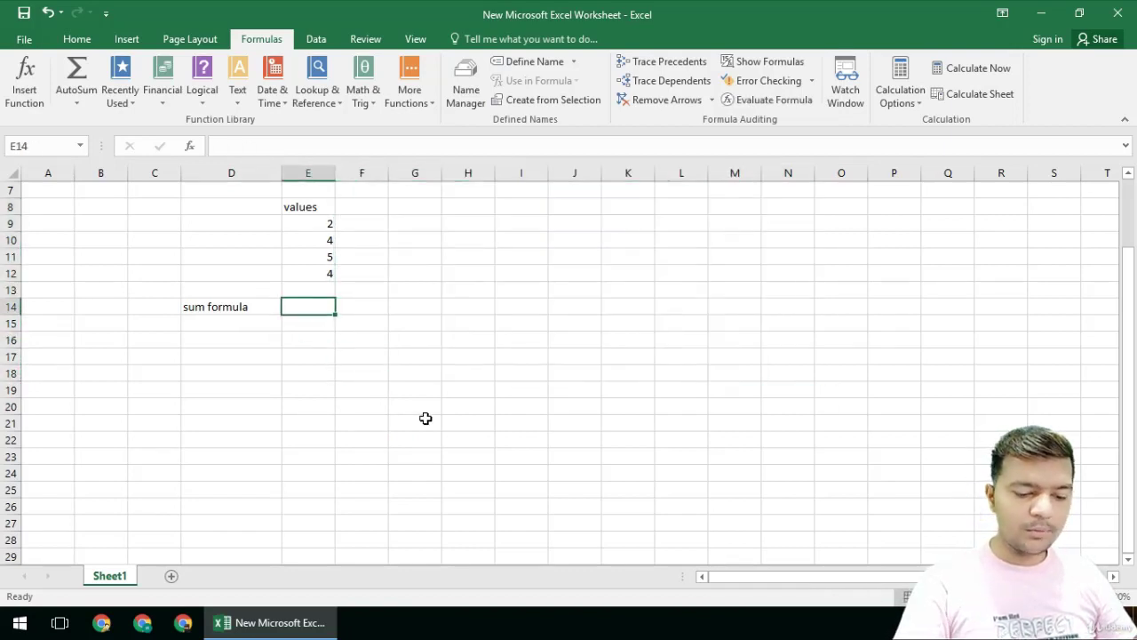
pyautogui.write('=')
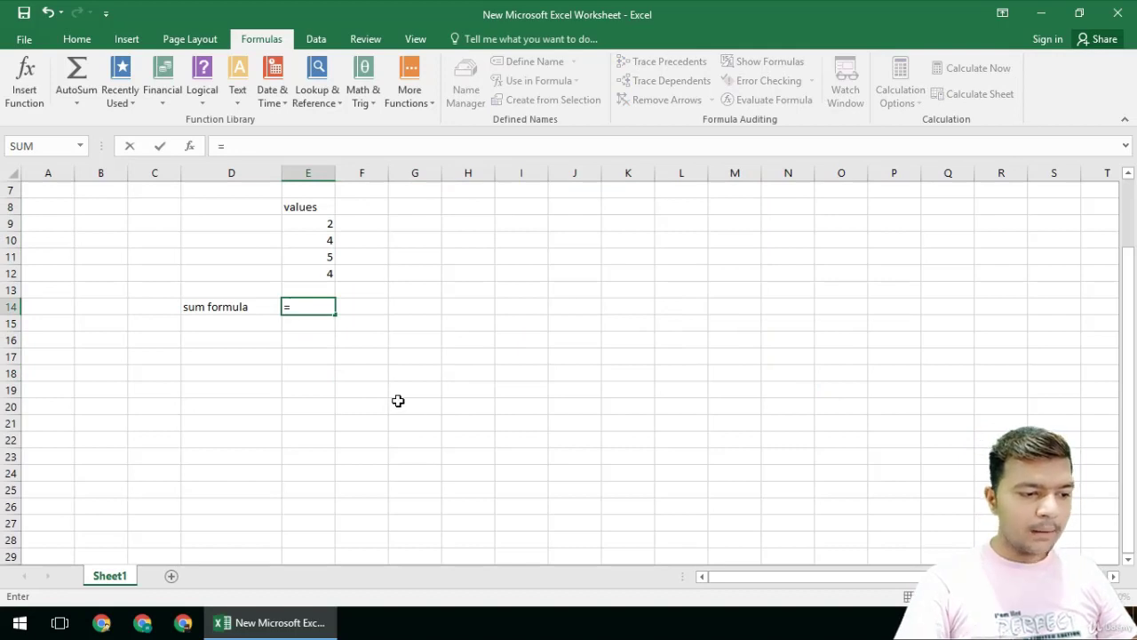
pyautogui.write('sum')
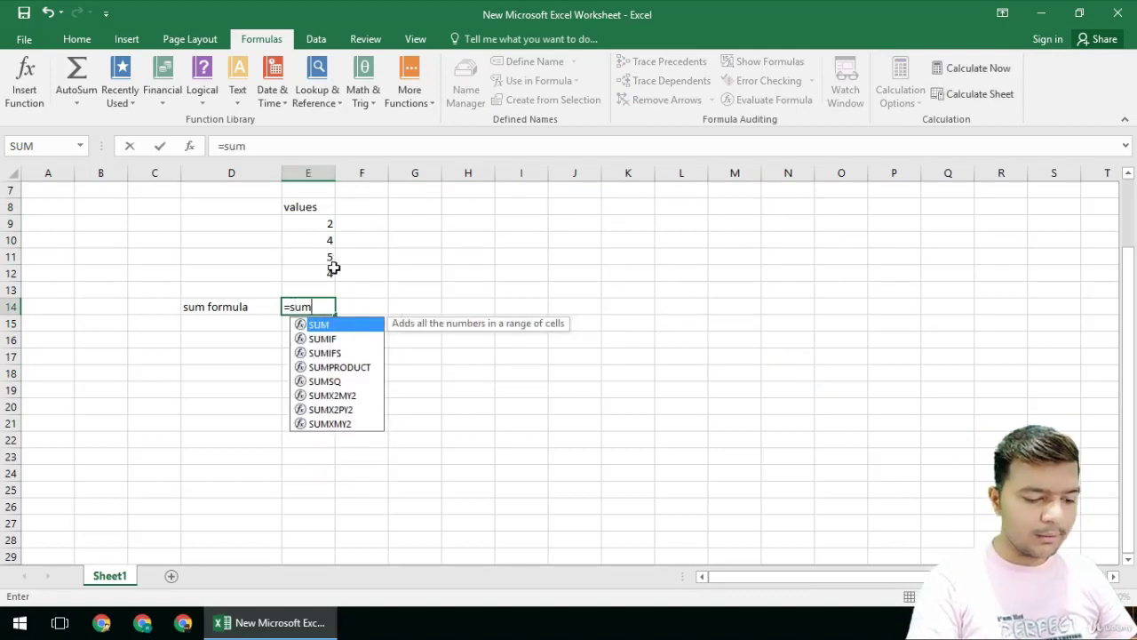
pyautogui.write('(')
pyautogui.click(331, 271)
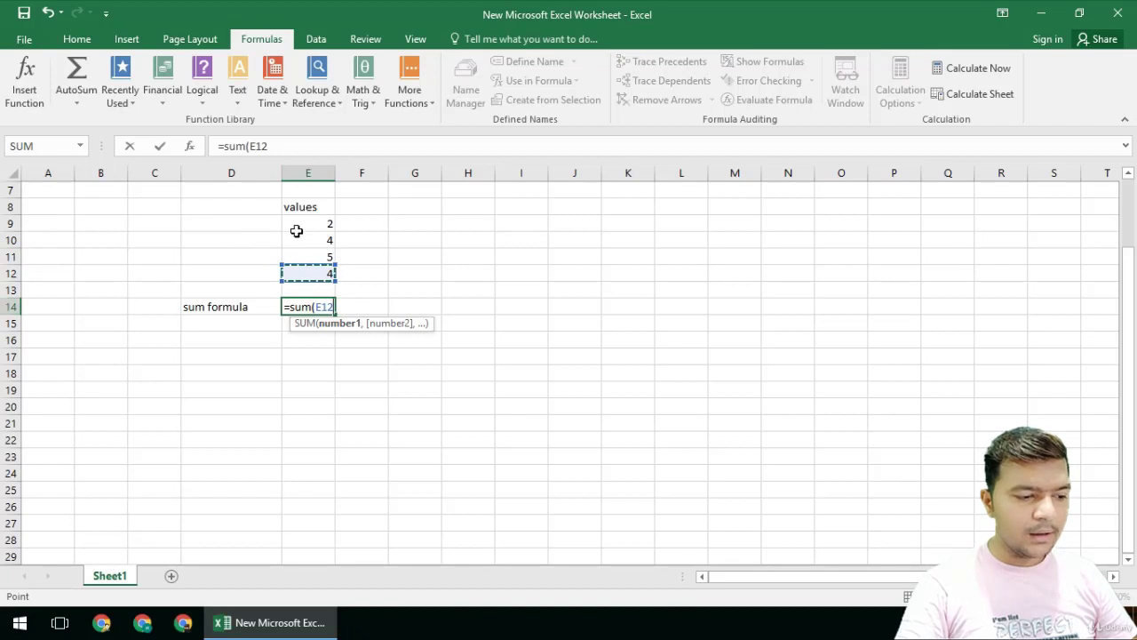
pyautogui.press('BackSpace')
pyautogui.press('BackSpace')
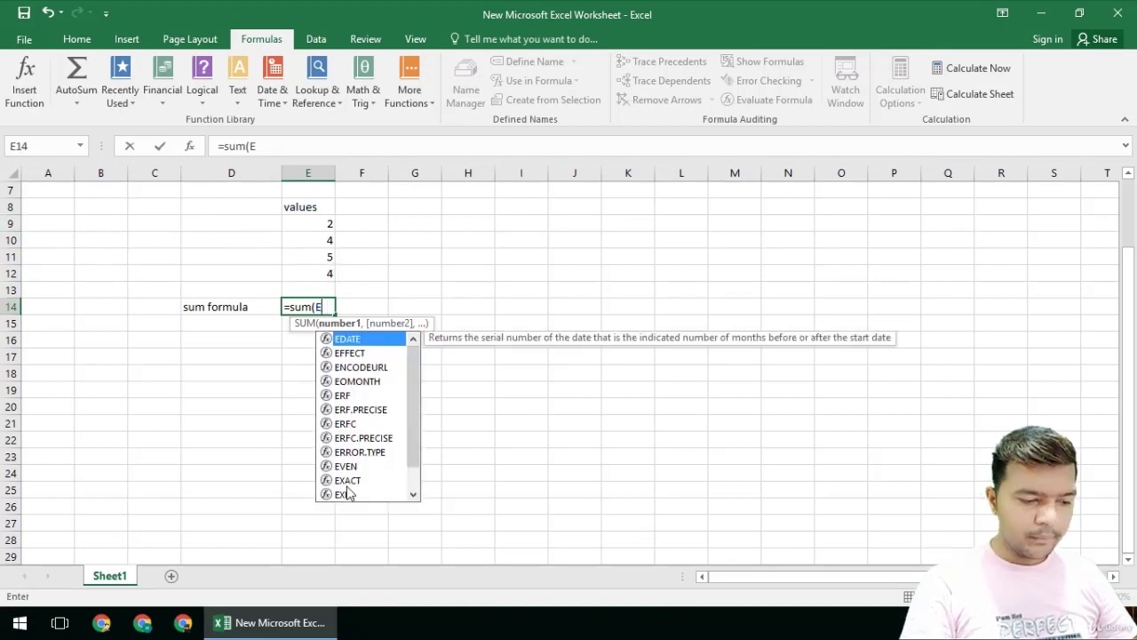
pyautogui.write('9')
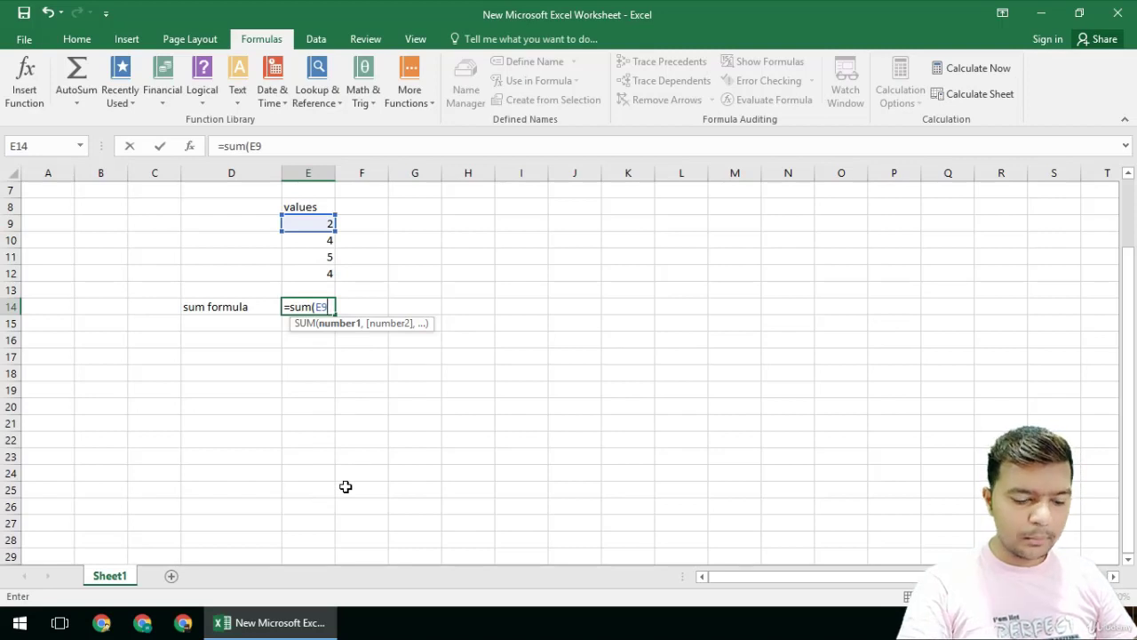
pyautogui.write(',')
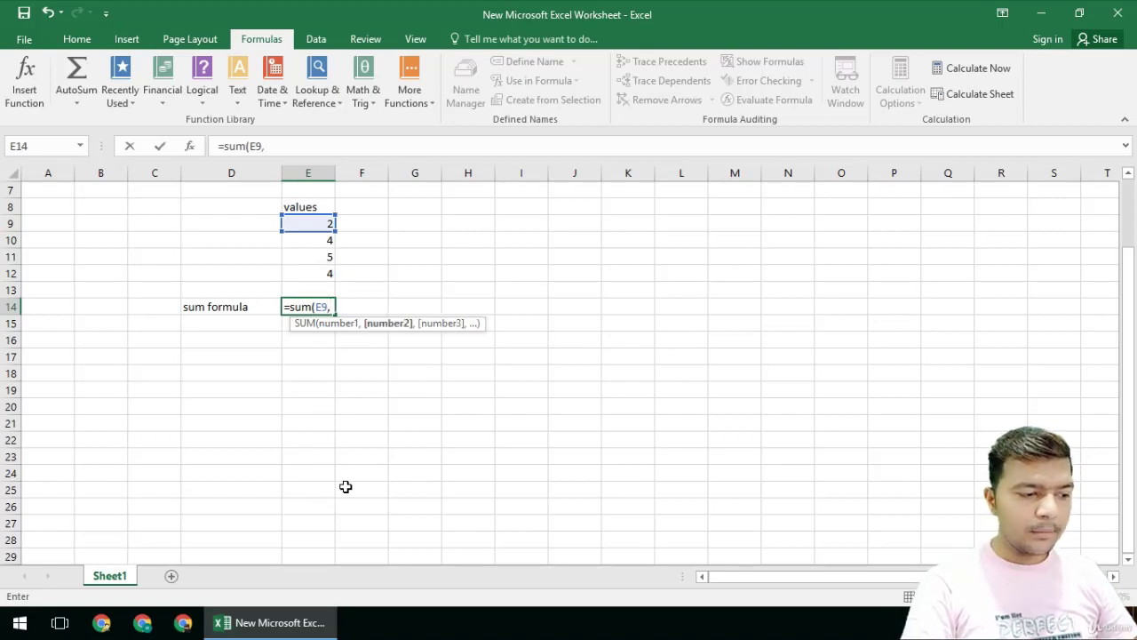
pyautogui.write('e')
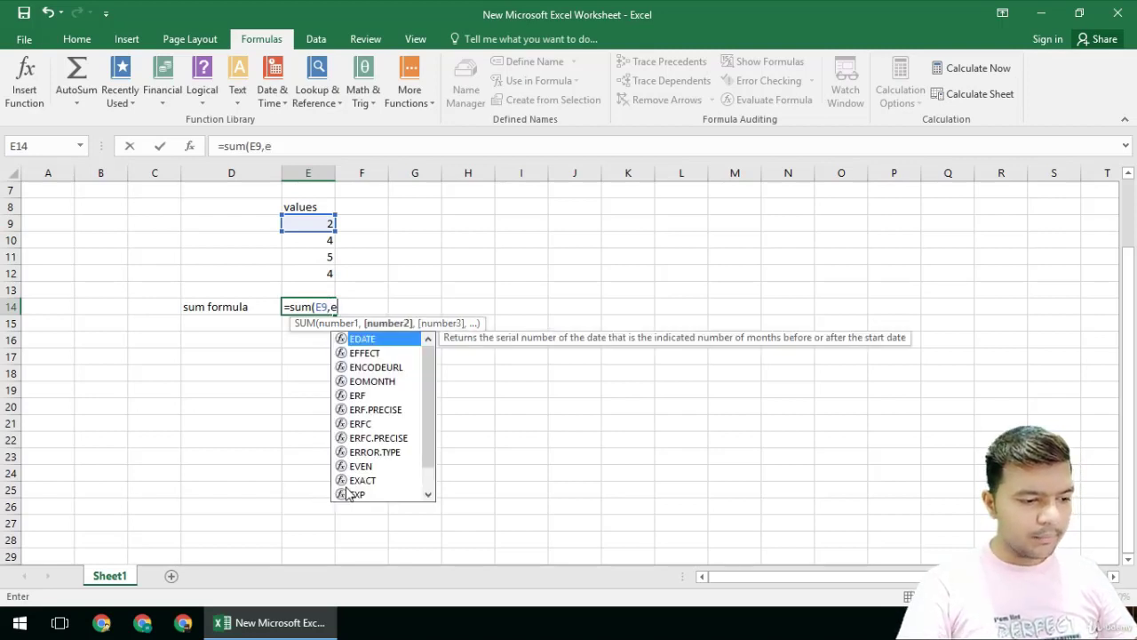
pyautogui.press('BackSpace')
pyautogui.write('E')
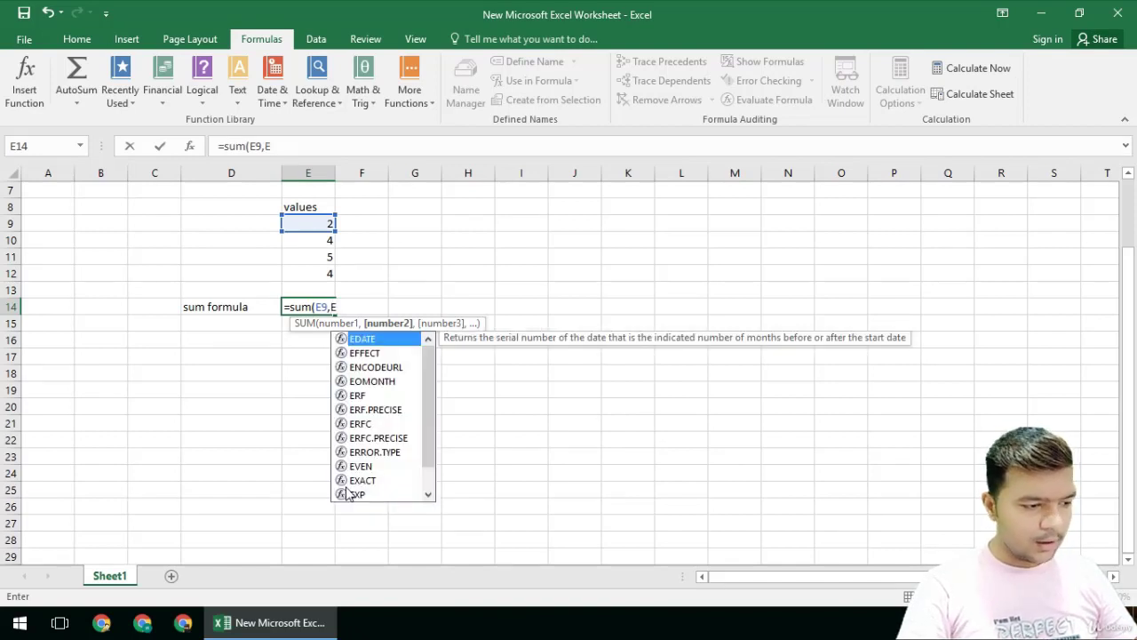
pyautogui.write('12')
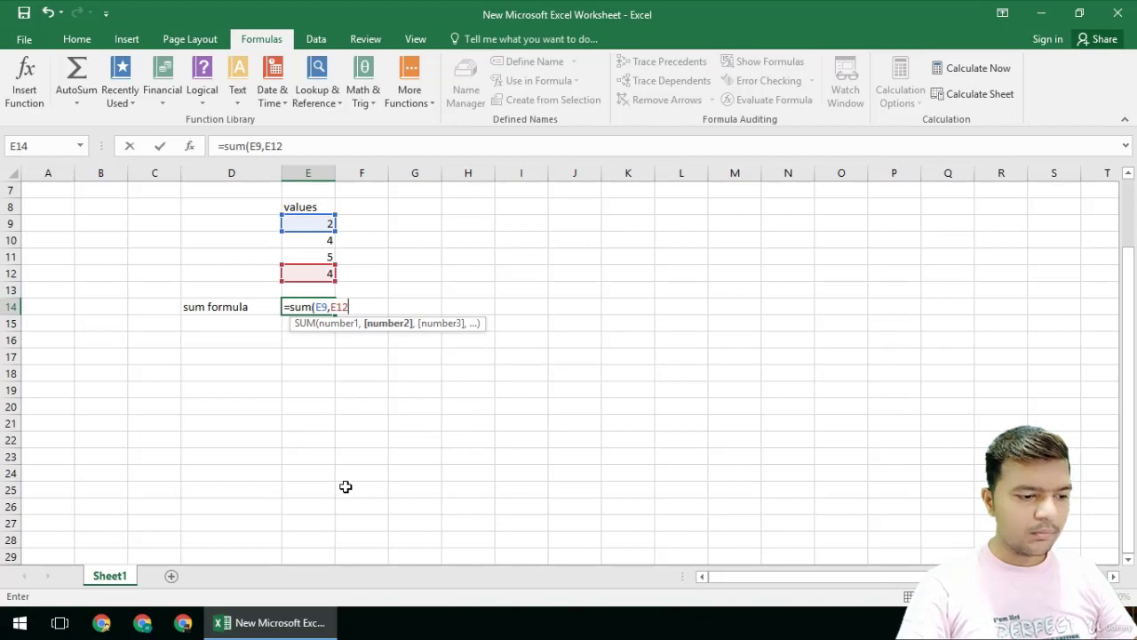
# Add E11 and E12 as further arguments and complete the E14 formula as =sum(E9,E12,E11,E12).
pyautogui.write(',E')
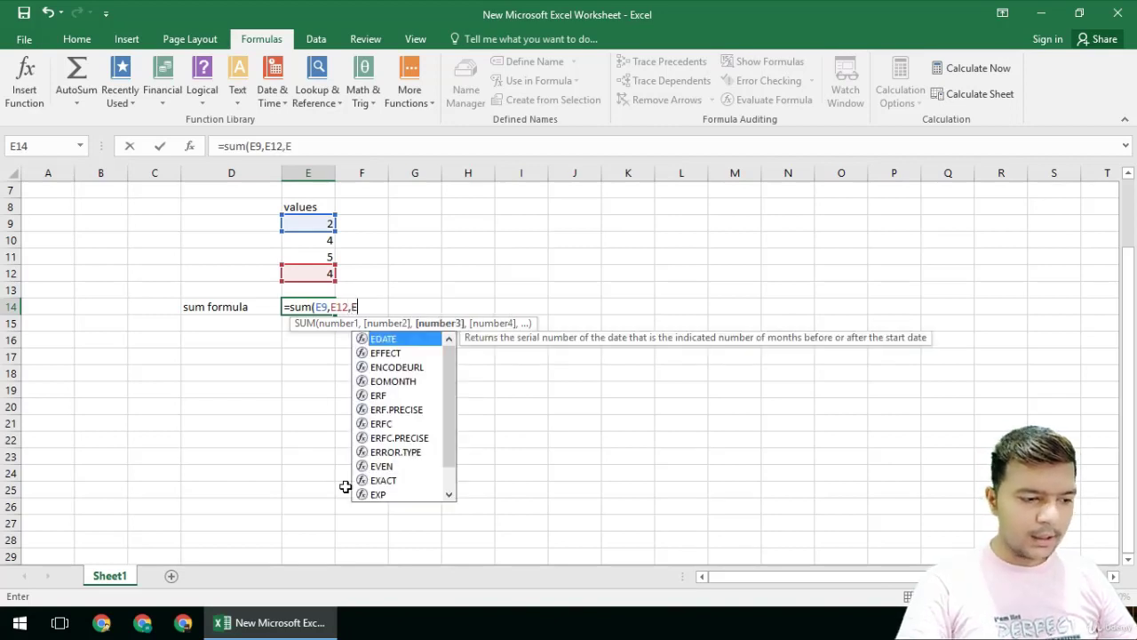
pyautogui.write('09')
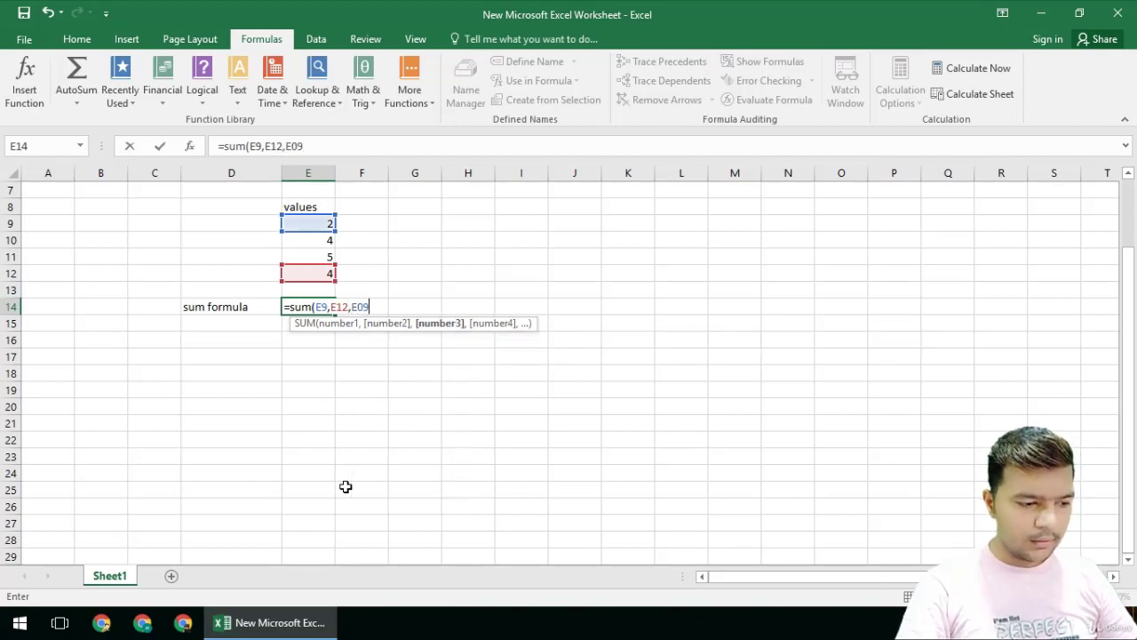
pyautogui.press('BackSpace')
pyautogui.press('BackSpace')
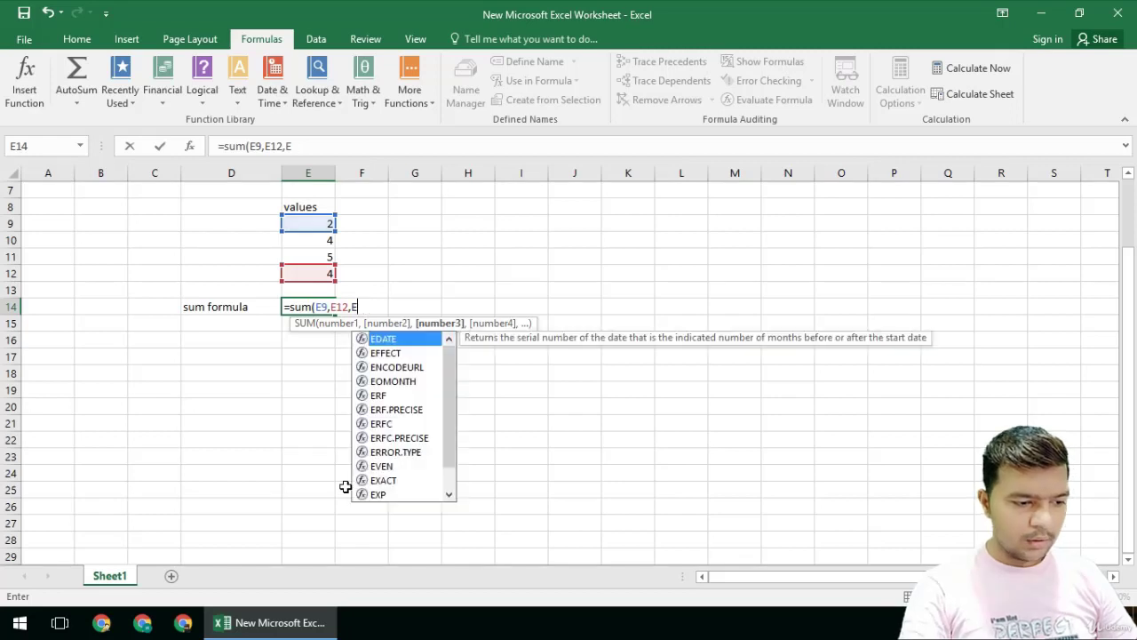
pyautogui.write('9')
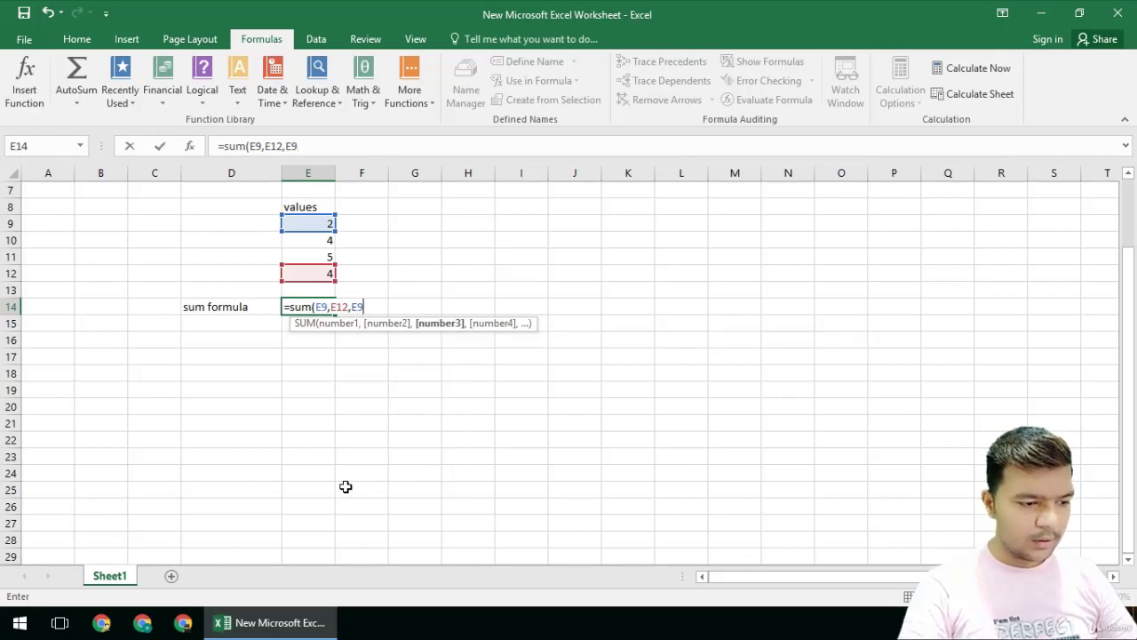
pyautogui.write(',')
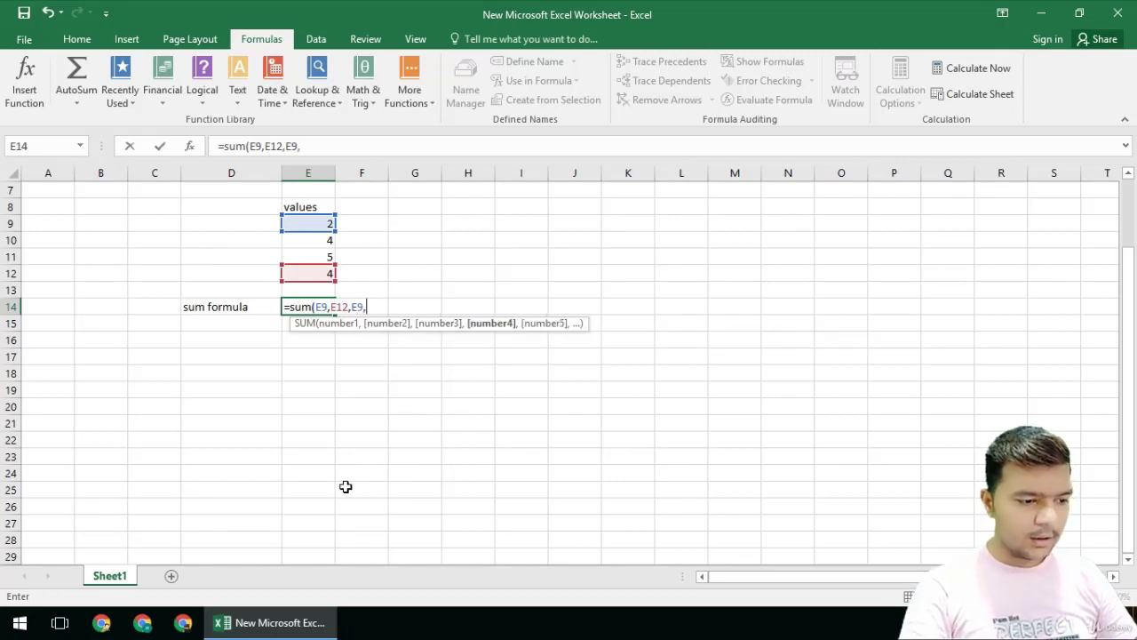
pyautogui.click(311, 257)
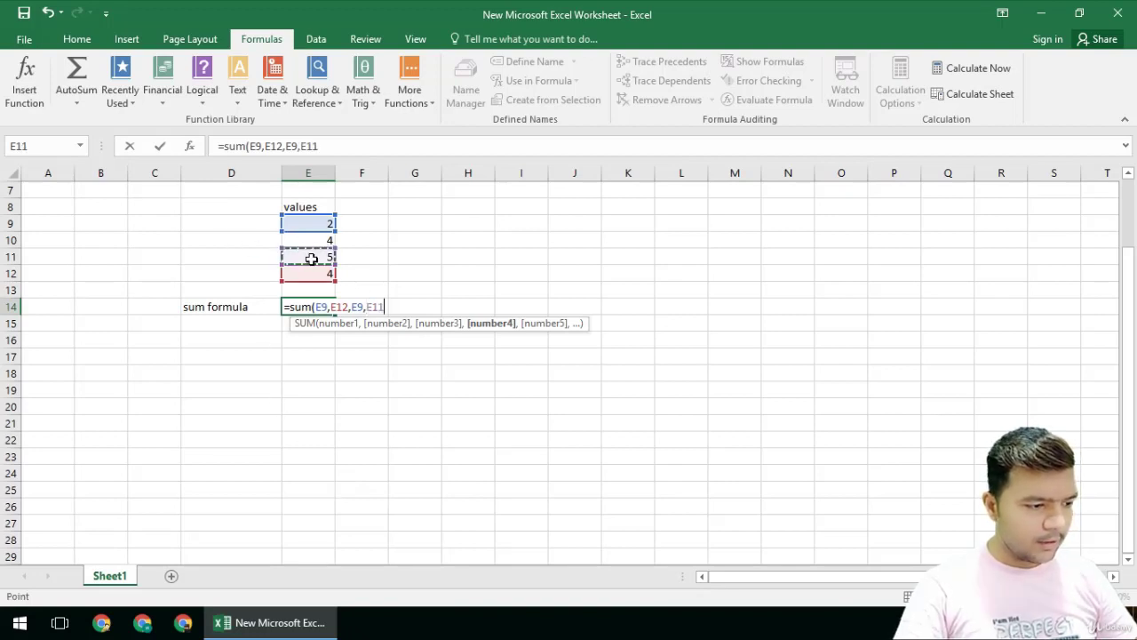
pyautogui.press('BackSpace')
pyautogui.press('BackSpace')
pyautogui.press('BackSpace')
pyautogui.press('BackSpace')
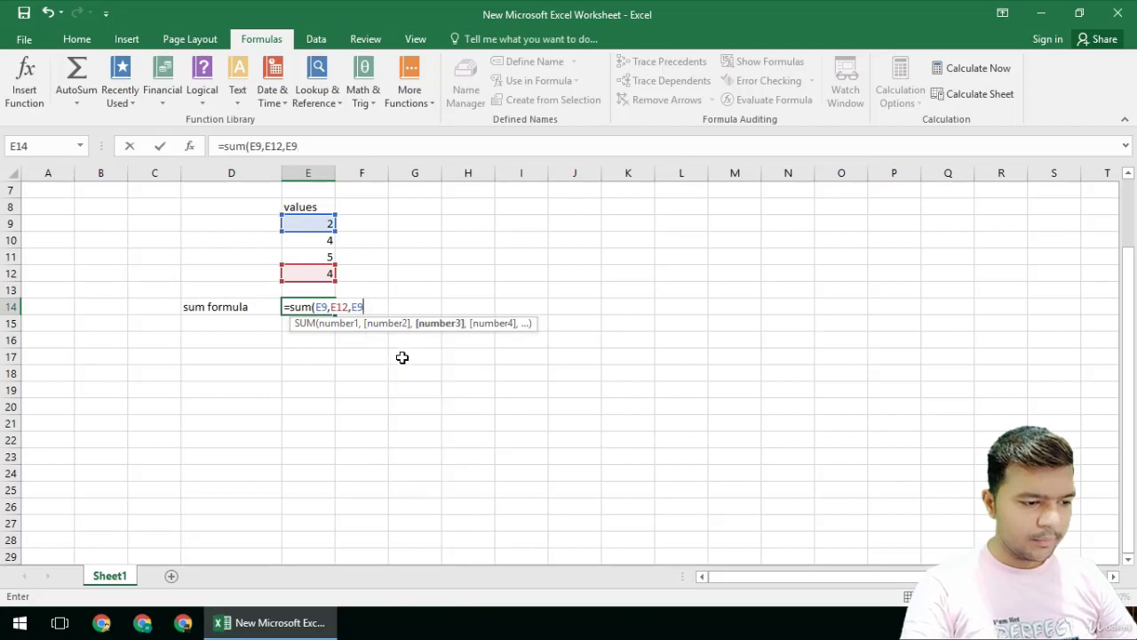
pyautogui.write('11')
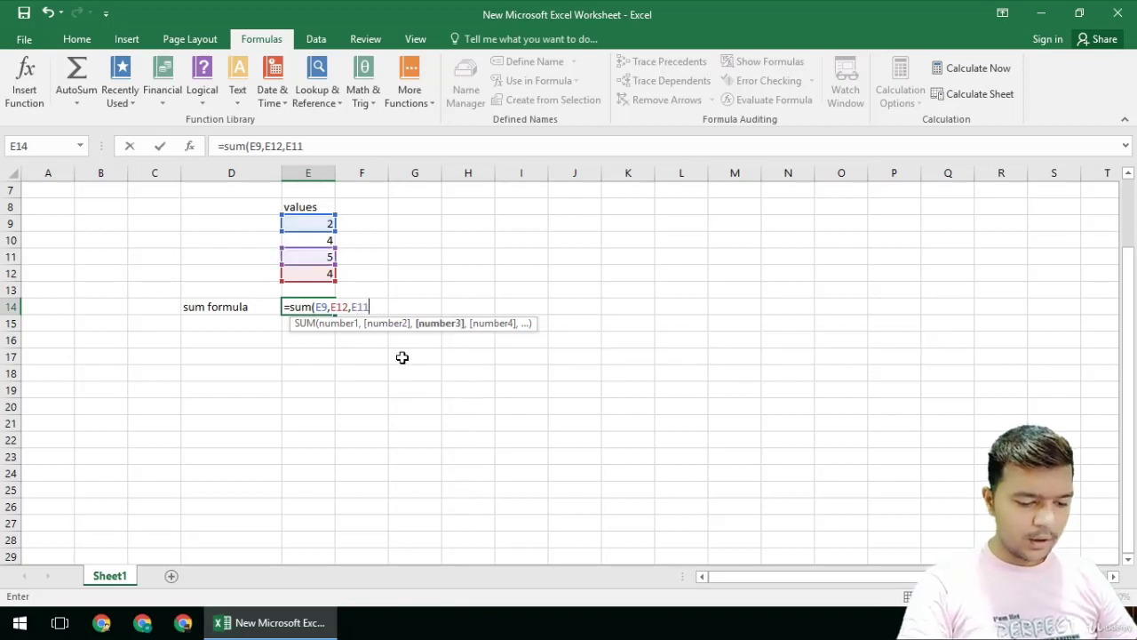
pyautogui.write(',E12')
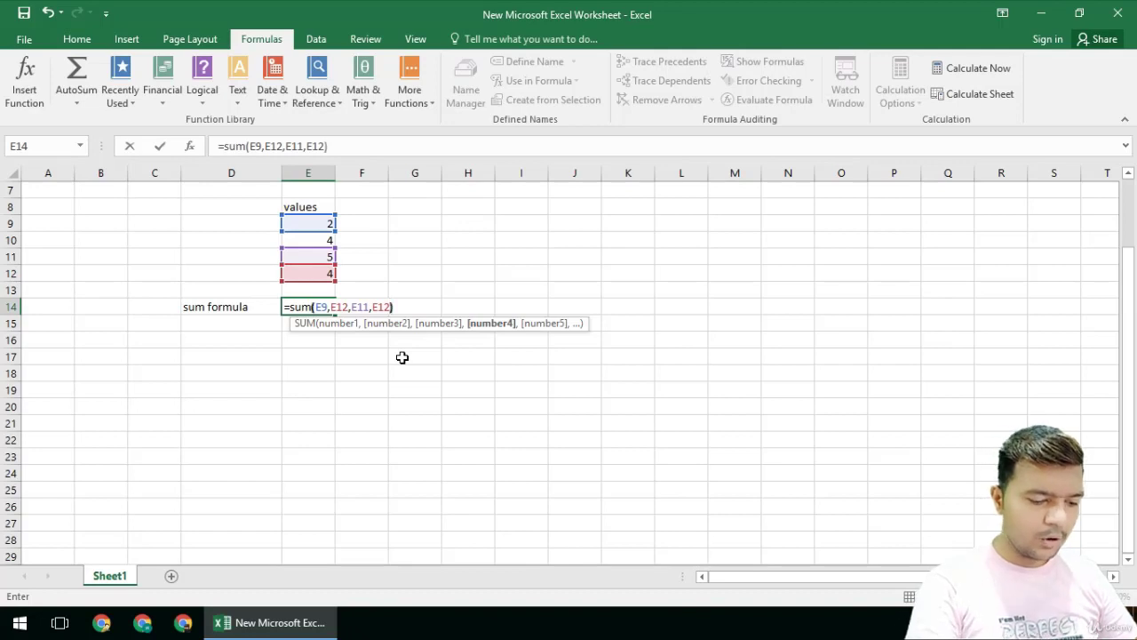
pyautogui.press('Return')
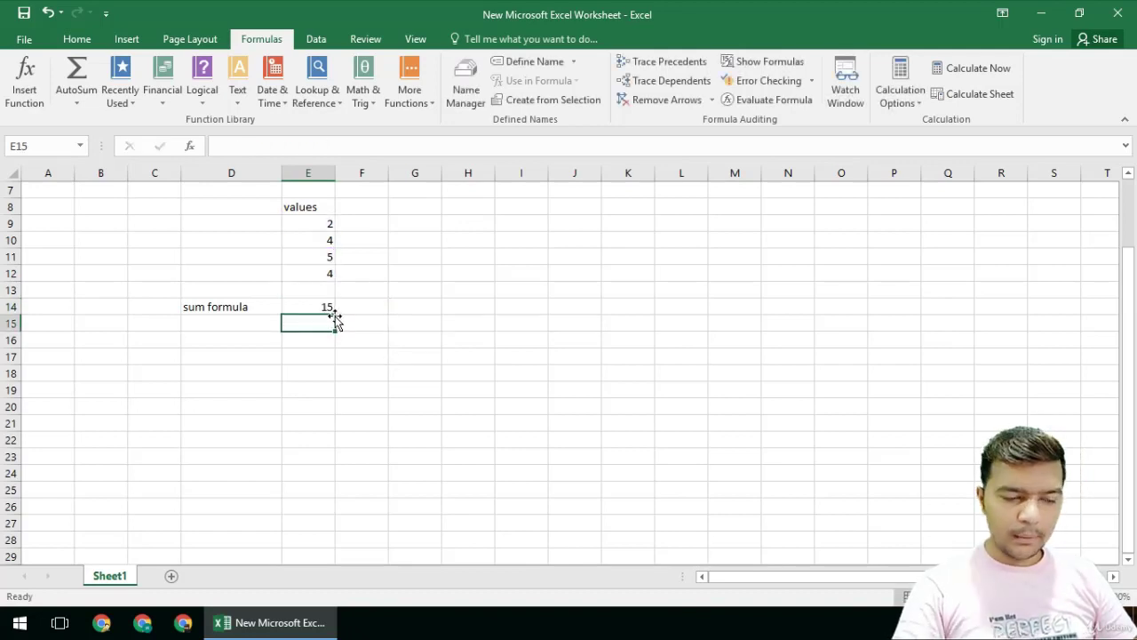
# Label cell D15 as "Average" and select the values from E9 down to E13 to check their status bar summary.
pyautogui.click(227, 326)
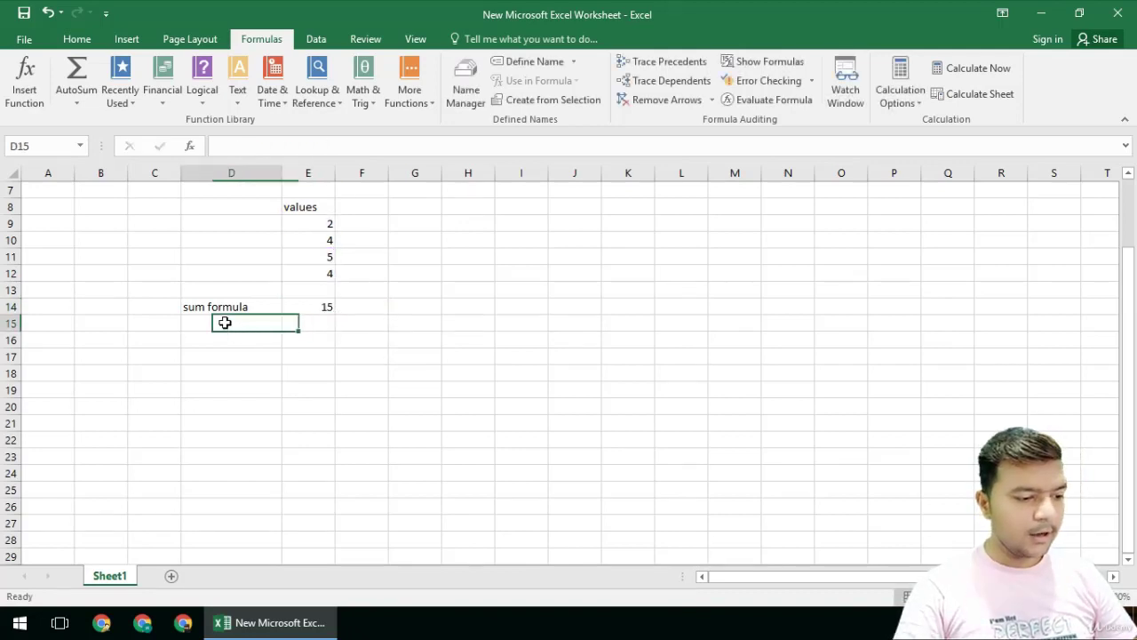
pyautogui.write('A')
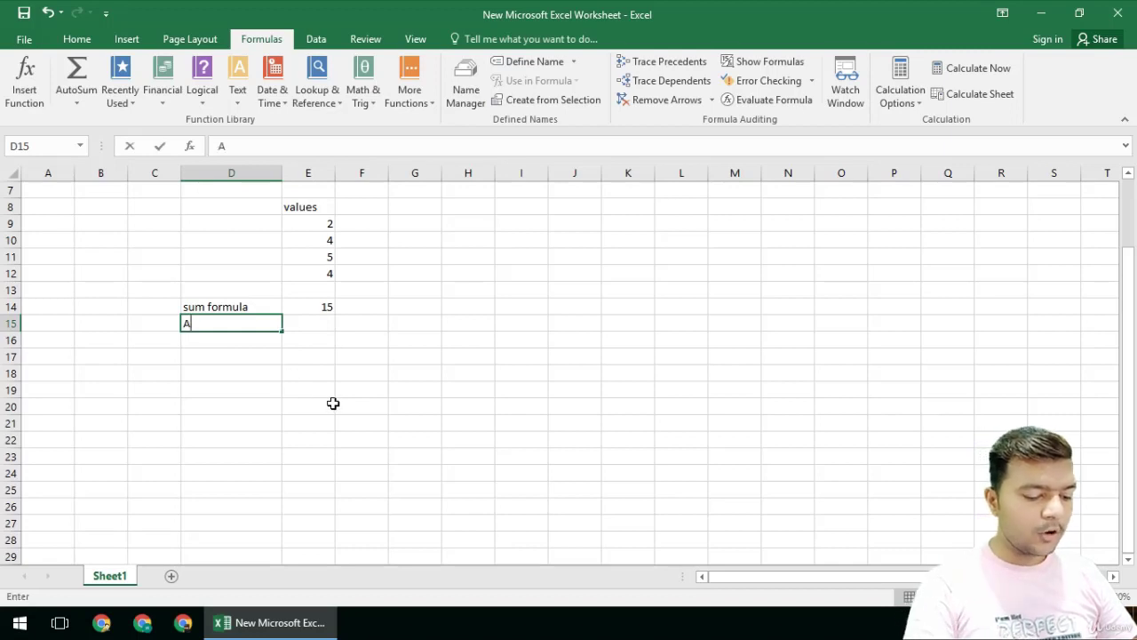
pyautogui.write('ve')
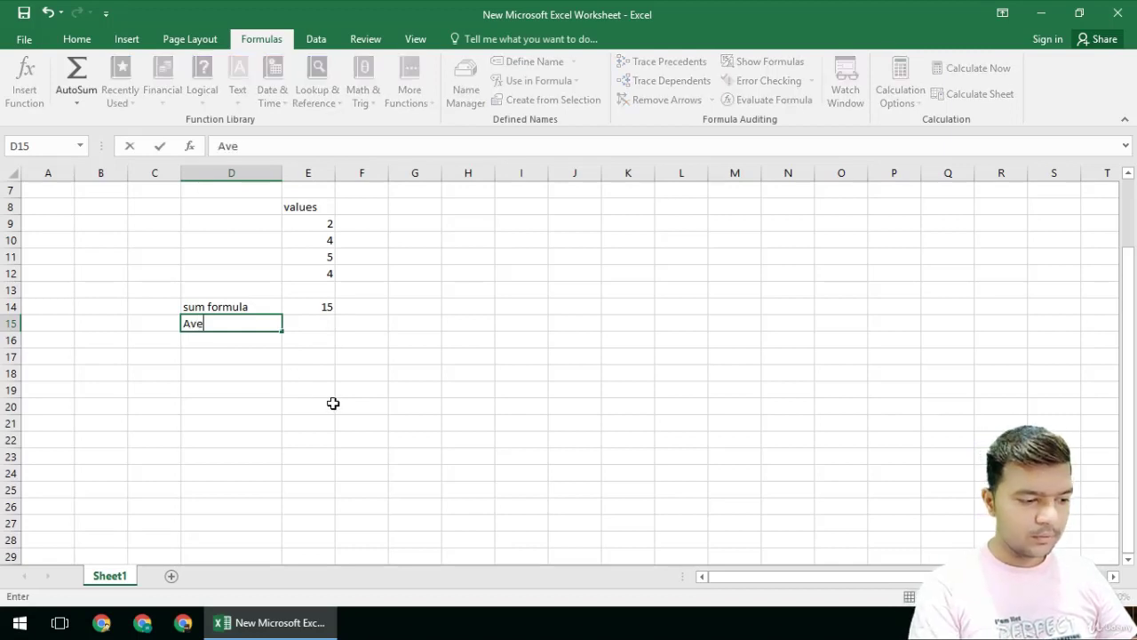
pyautogui.write('rage')
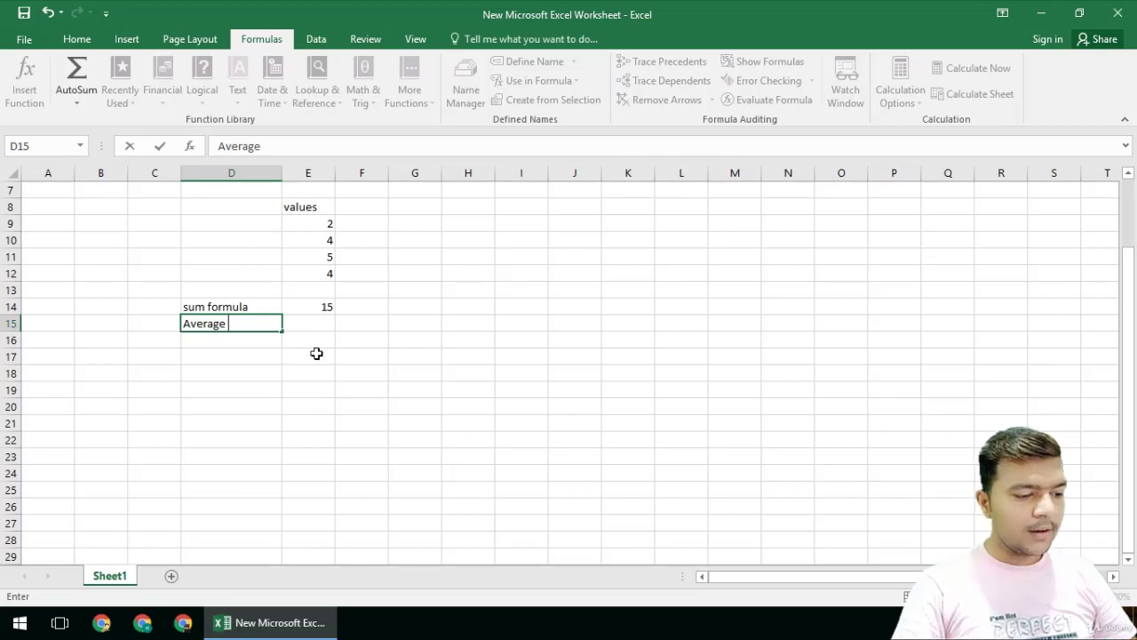
pyautogui.click(317, 354)
pyautogui.moveTo(321, 226); pyautogui.dragTo(311, 290)
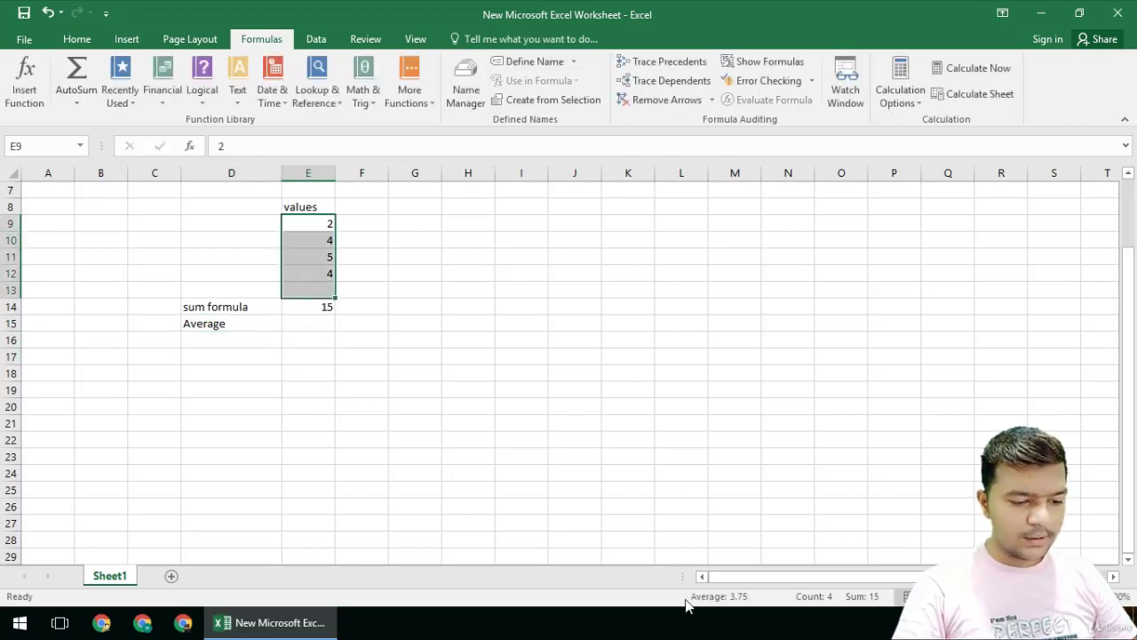
# Enter an AVERAGE formula in E15 over the values in E9 to E12.
pyautogui.click(310, 327)
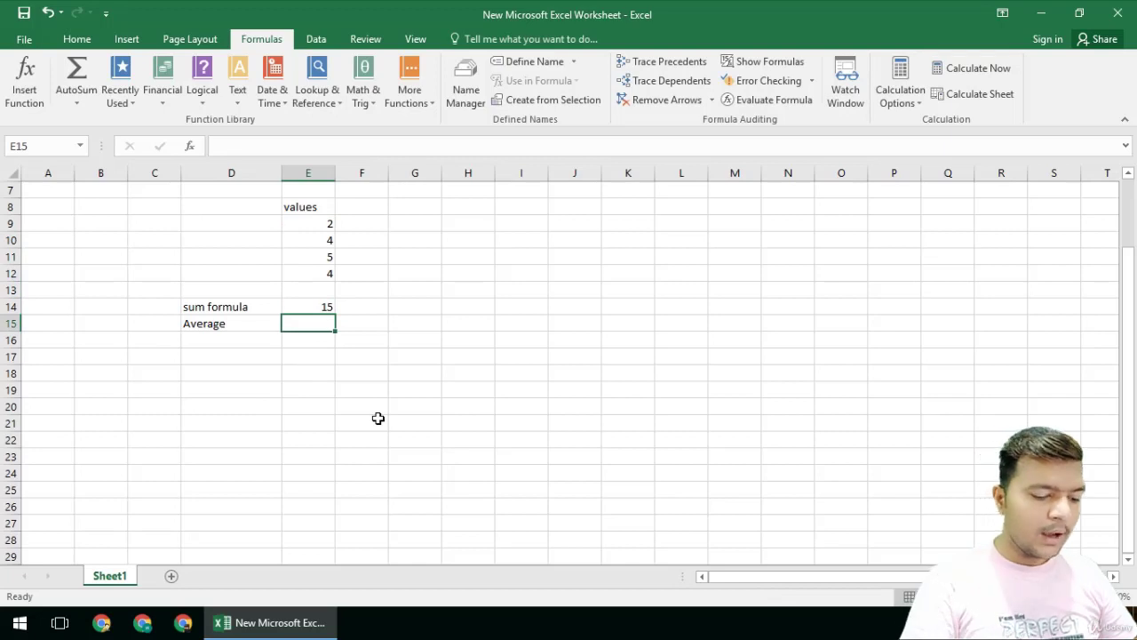
pyautogui.write('=')
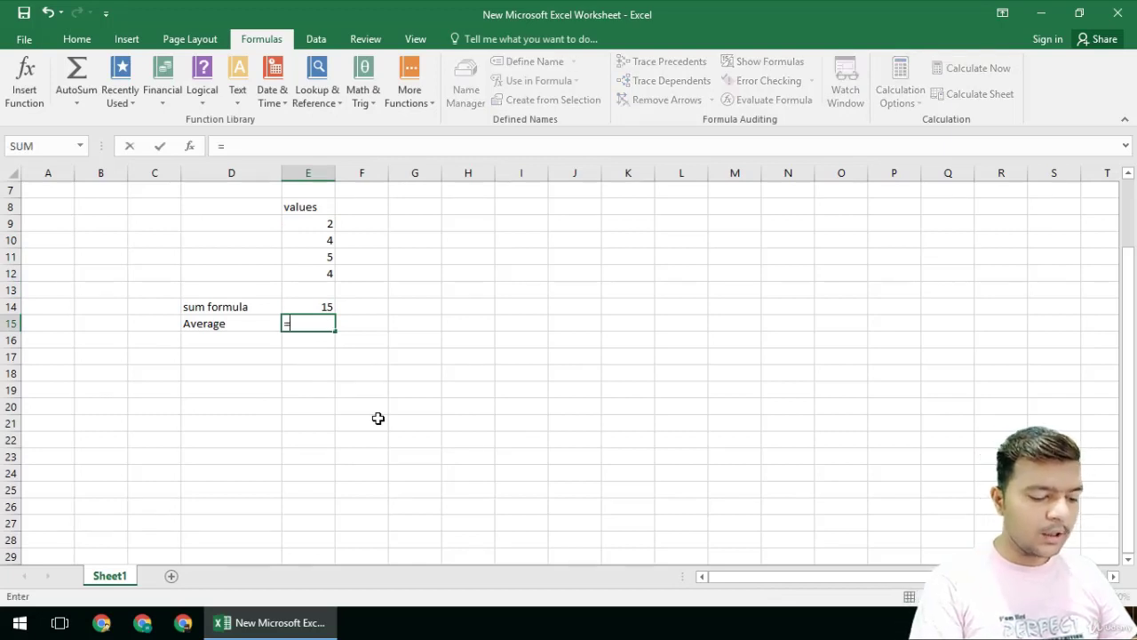
pyautogui.write('avera')
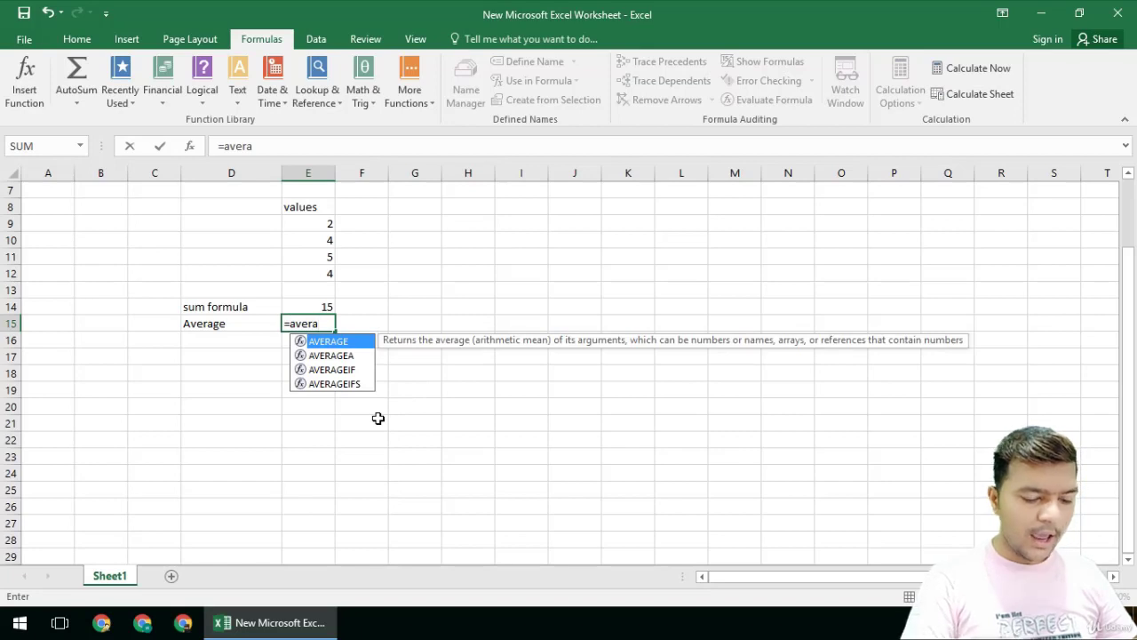
pyautogui.press('Down')
pyautogui.press('Up')
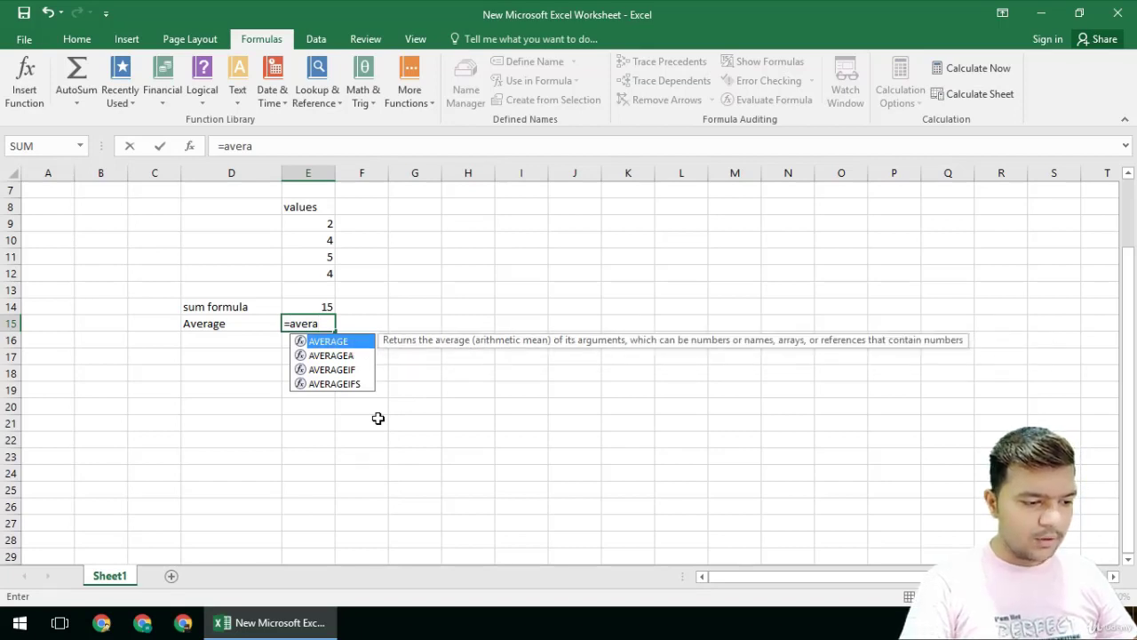
pyautogui.write('age')
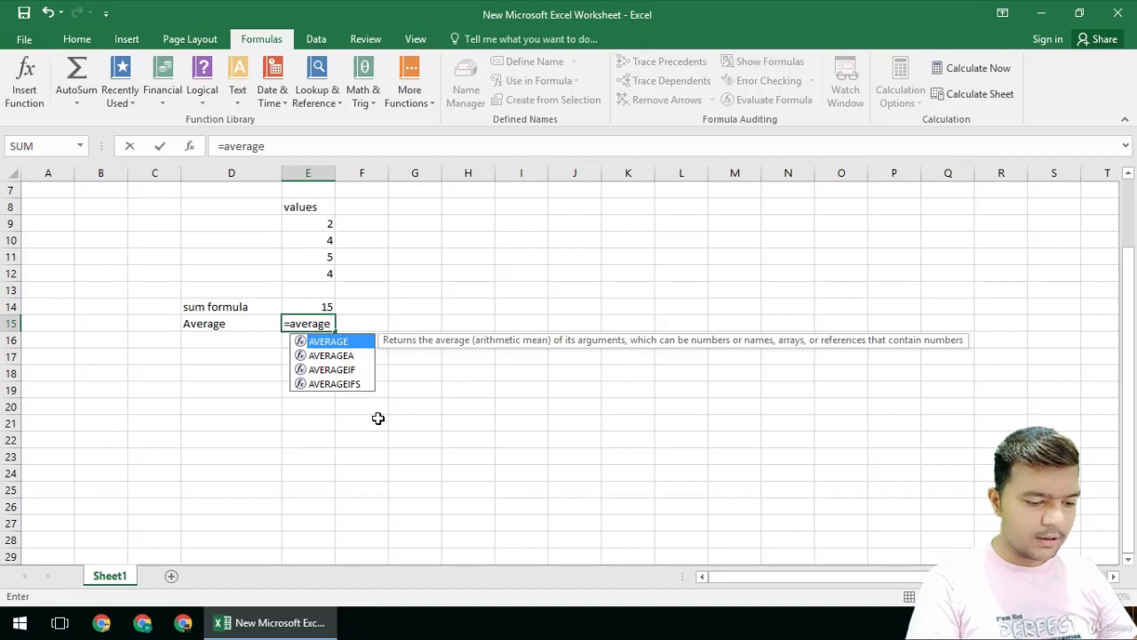
pyautogui.write('(')
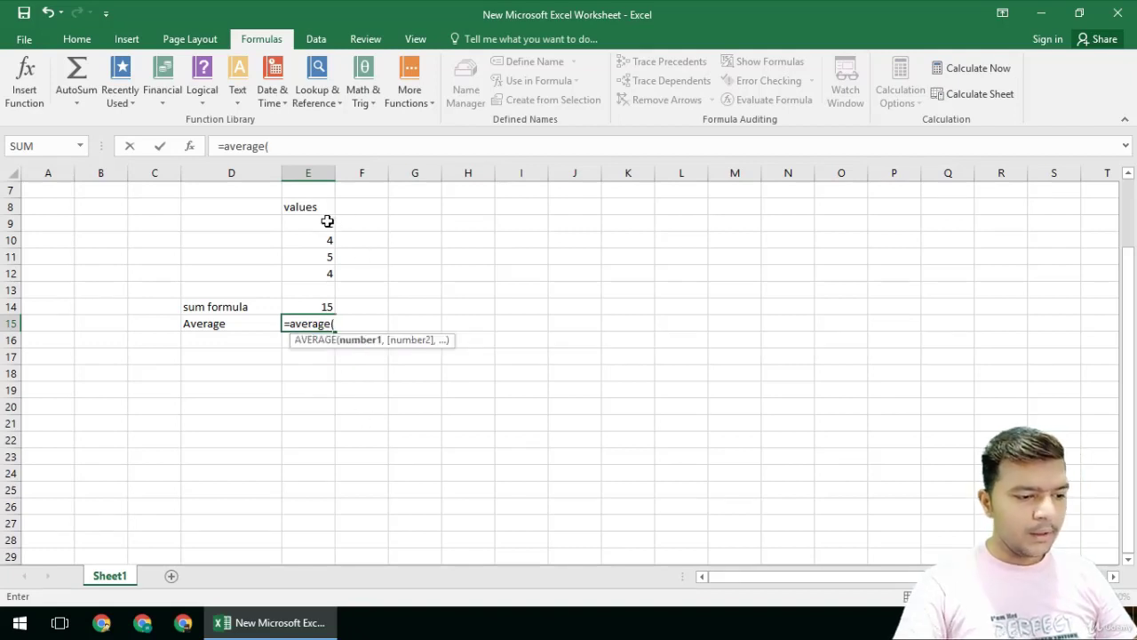
pyautogui.moveTo(327, 222); pyautogui.dragTo(329, 277)
pyautogui.press('Return')
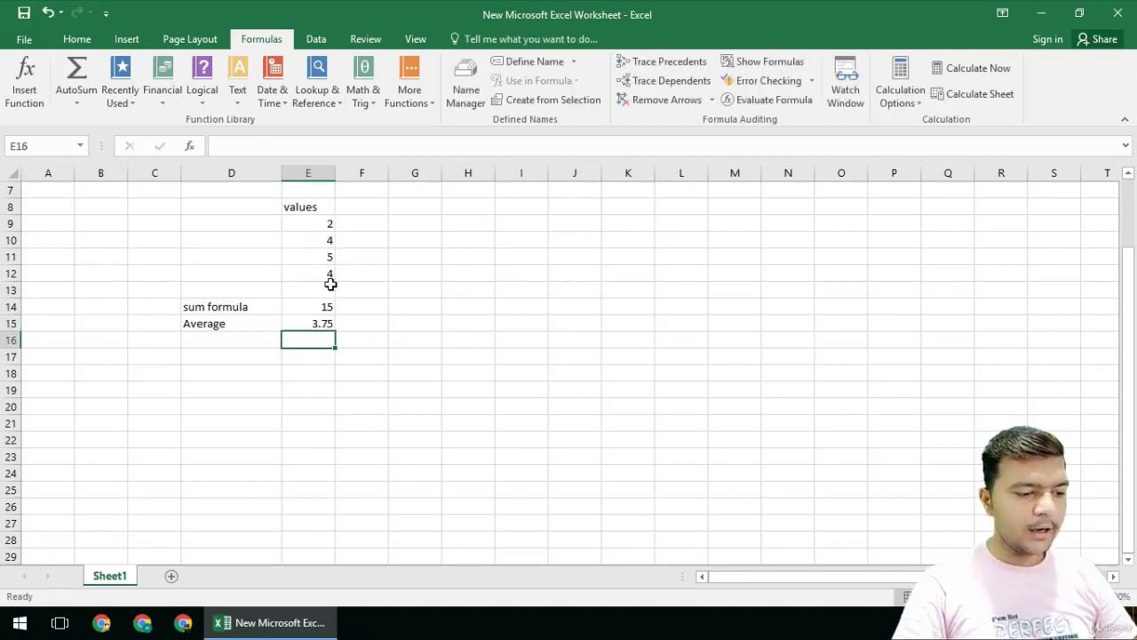
pyautogui.click(245, 338)
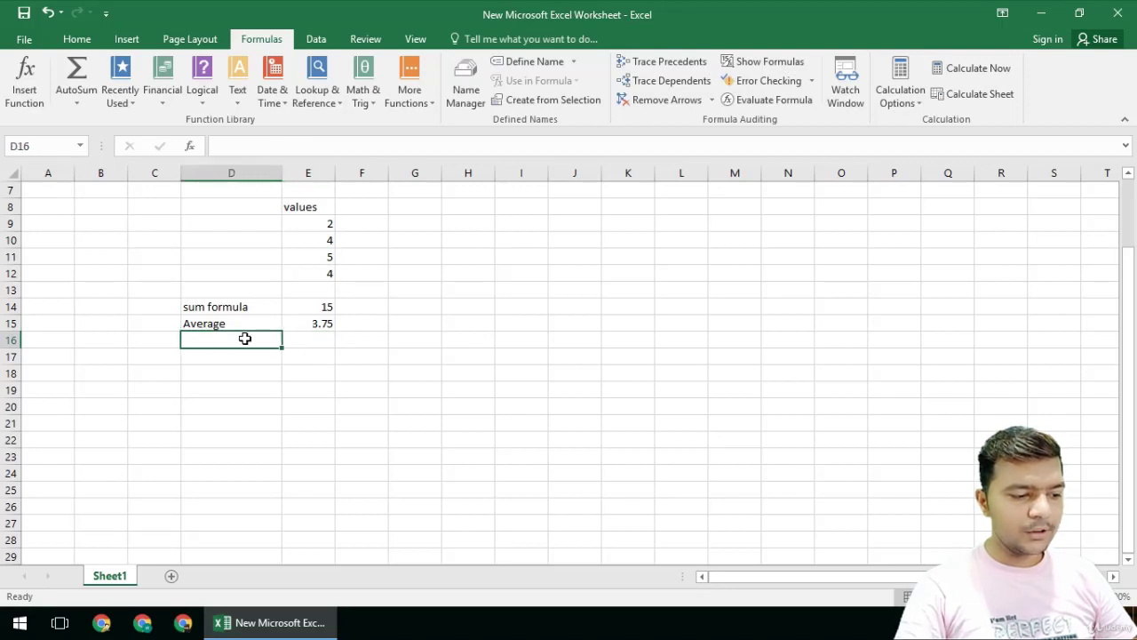
pyautogui.click(24, 80)
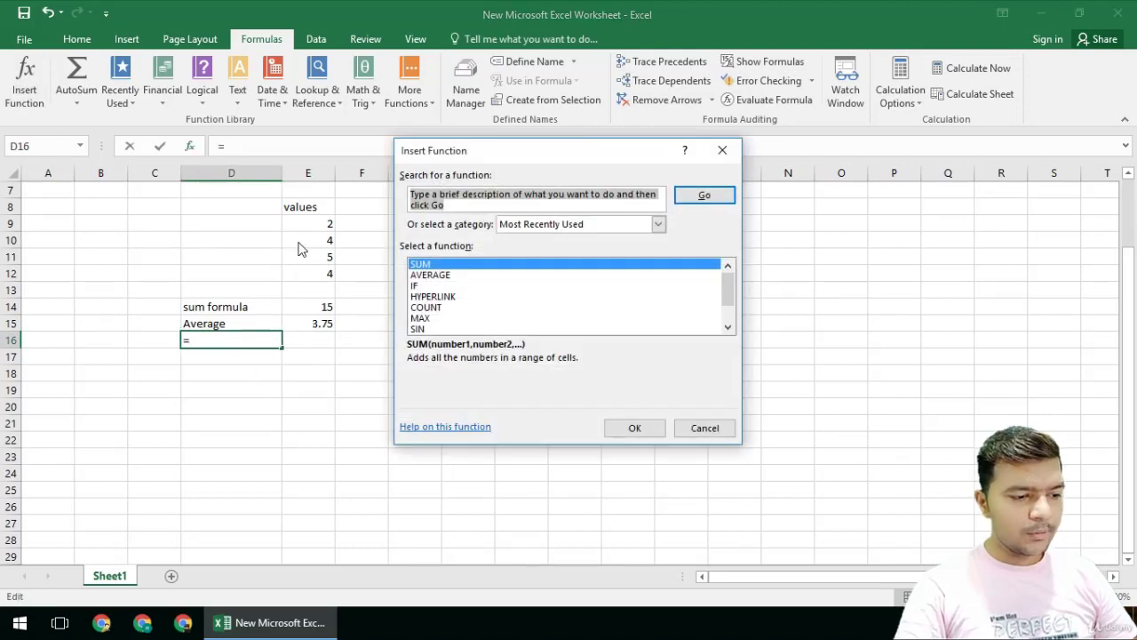
pyautogui.click(416, 287)
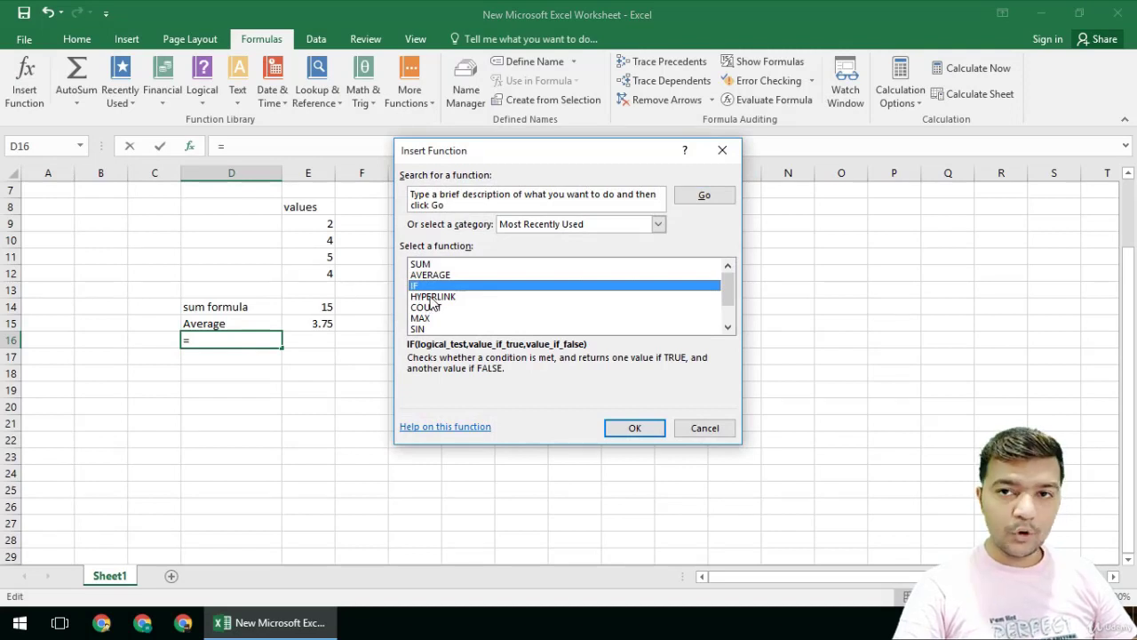
pyautogui.click(431, 298)
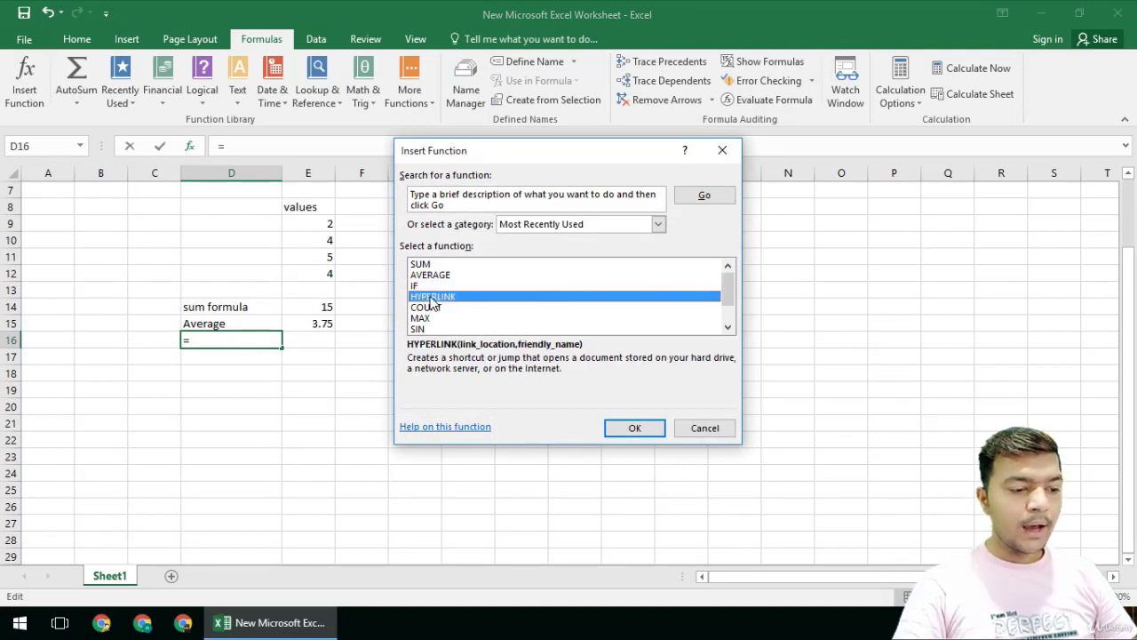
pyautogui.click(635, 427)
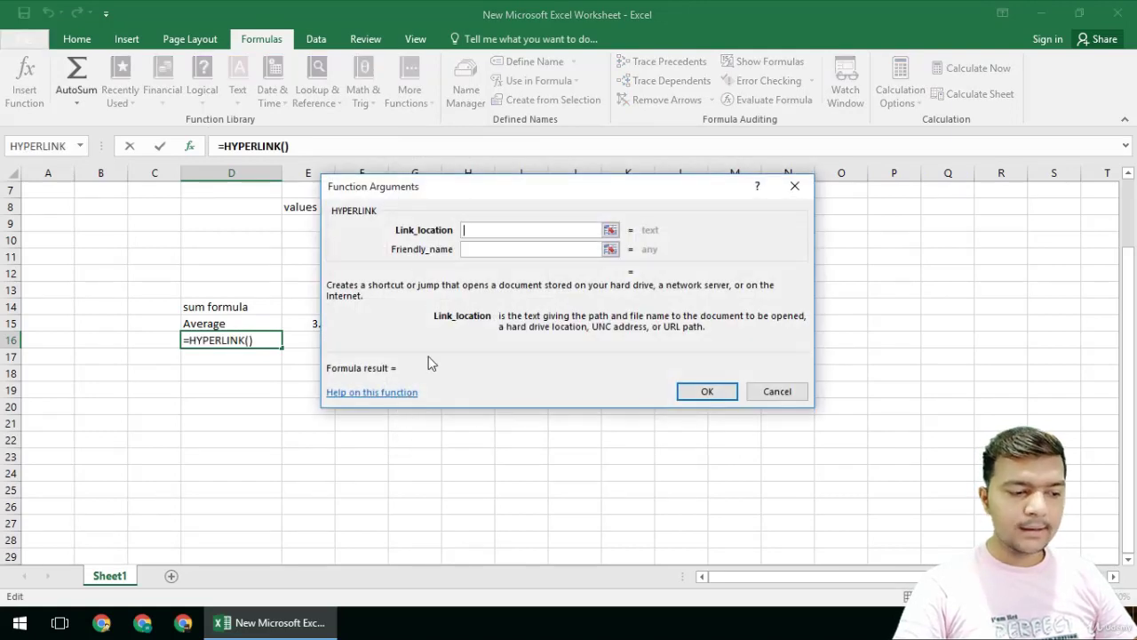
pyautogui.press('Escape')
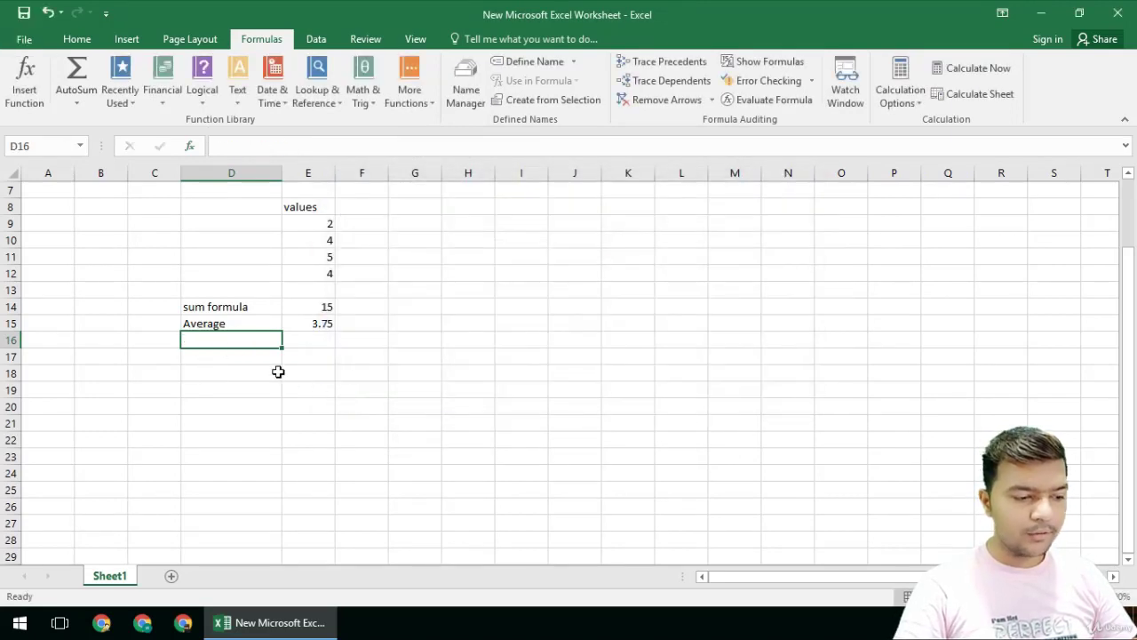
pyautogui.write('=')
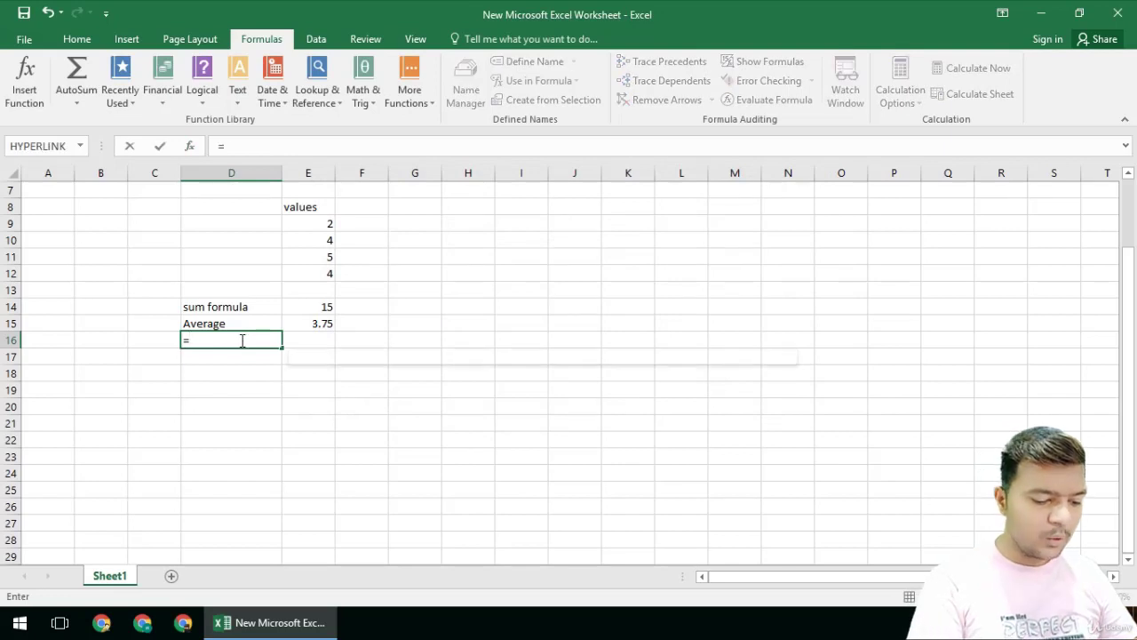
pyautogui.write('hyperli')
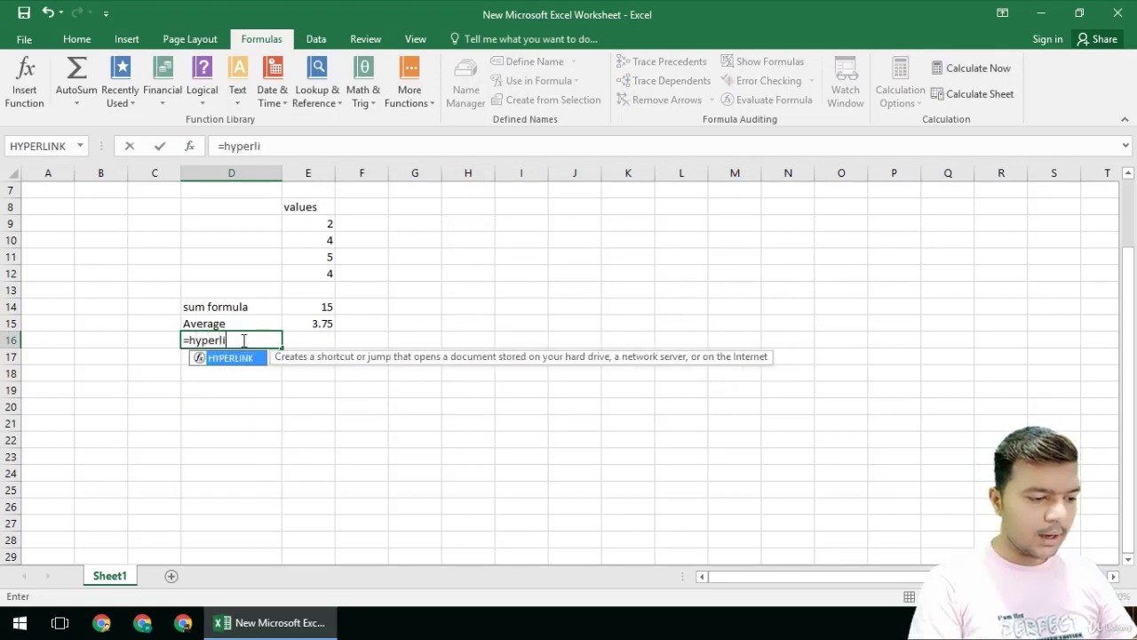
pyautogui.write('nk(')
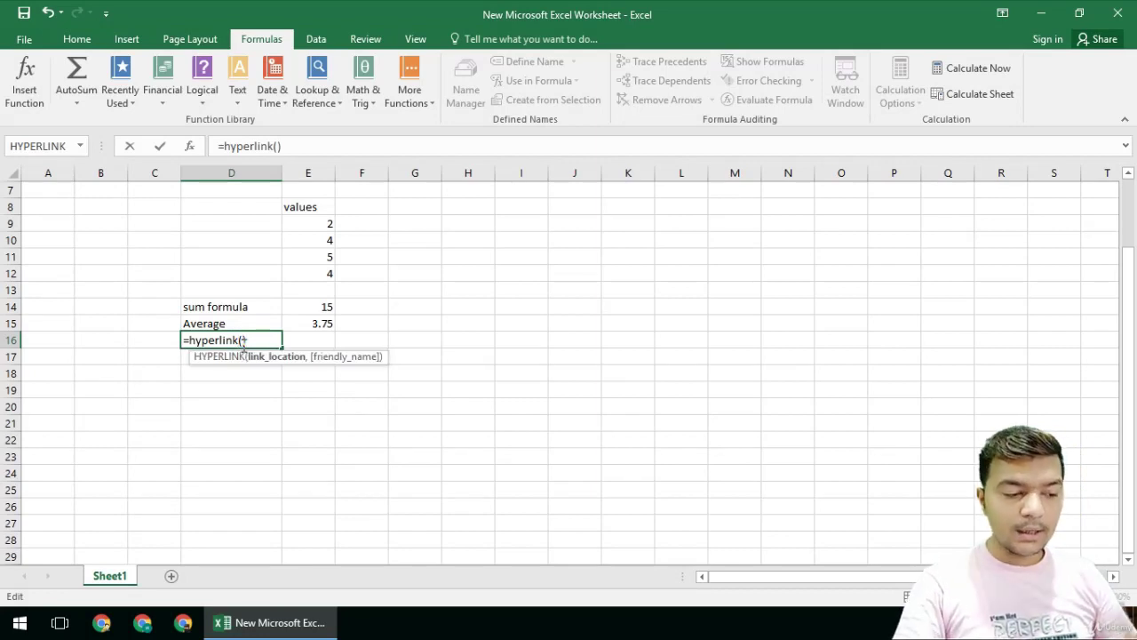
pyautogui.moveTo(247, 340); pyautogui.dragTo(171, 336)
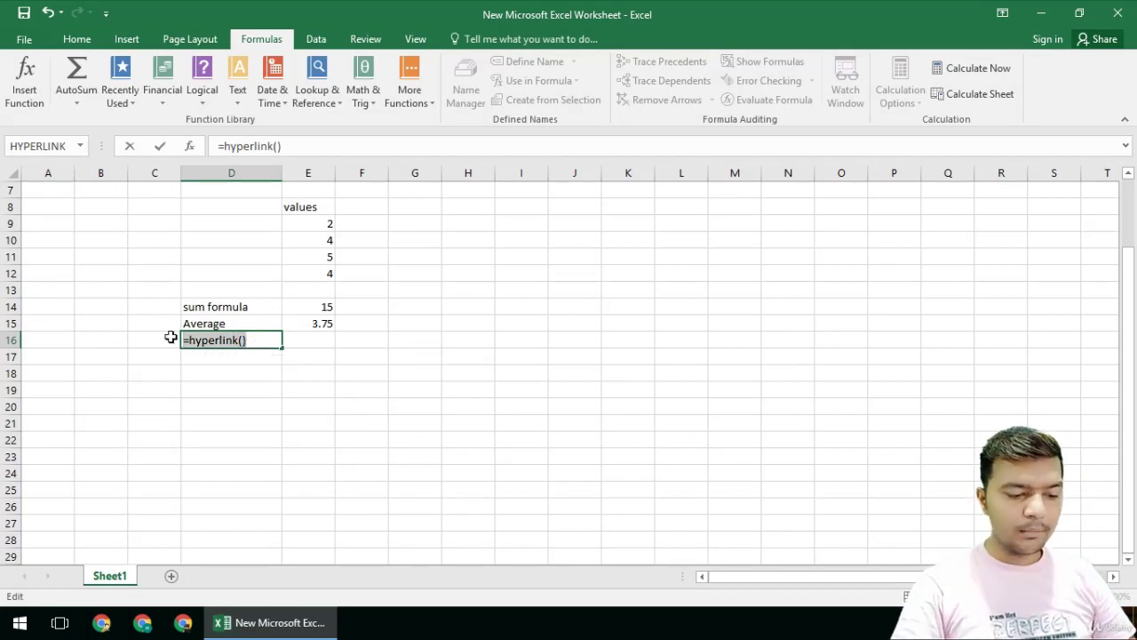
pyautogui.press('BackSpace')
pyautogui.press('Escape')
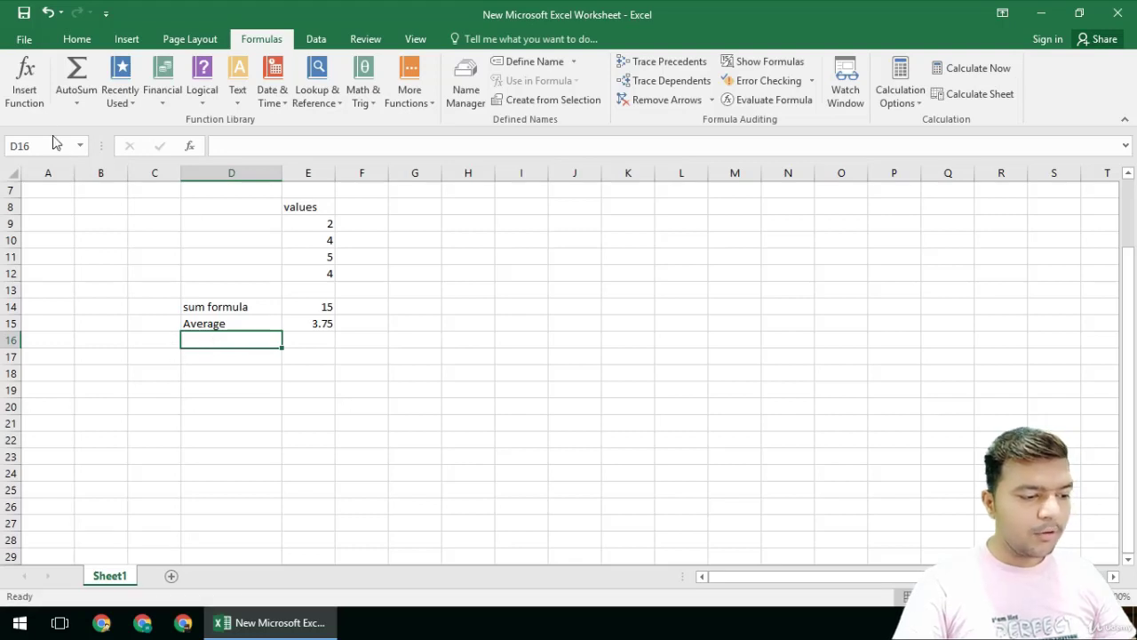
# Insert the AVERAGE function in D16 through the Insert Function dialog and collapse its arguments dialog for picking the Number1 range.
pyautogui.click(32, 97)
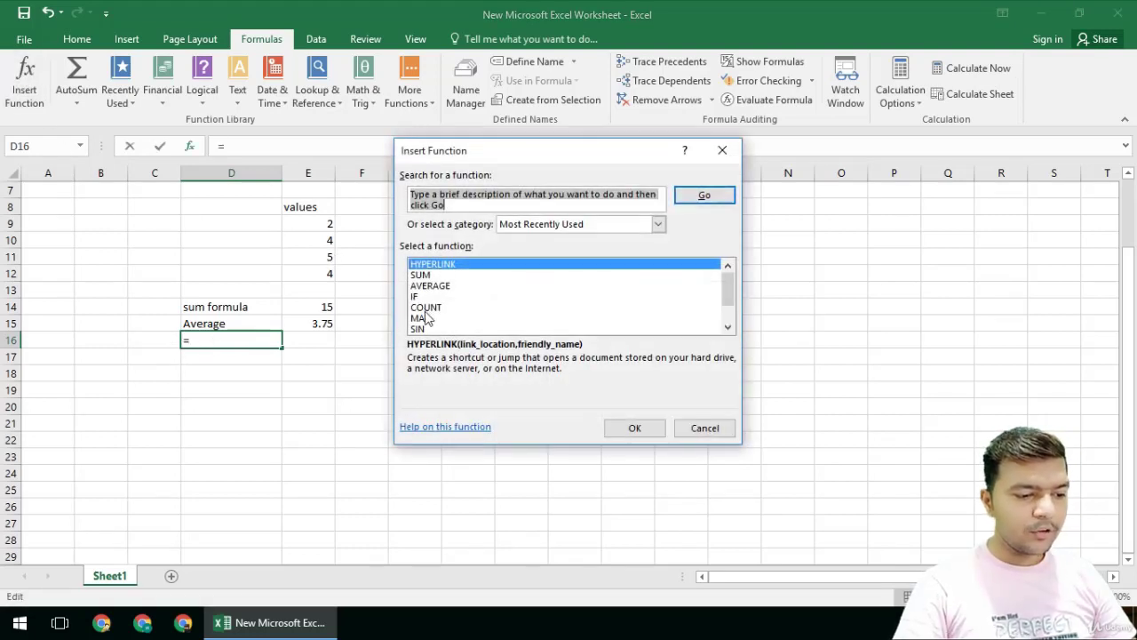
pyautogui.click(431, 286)
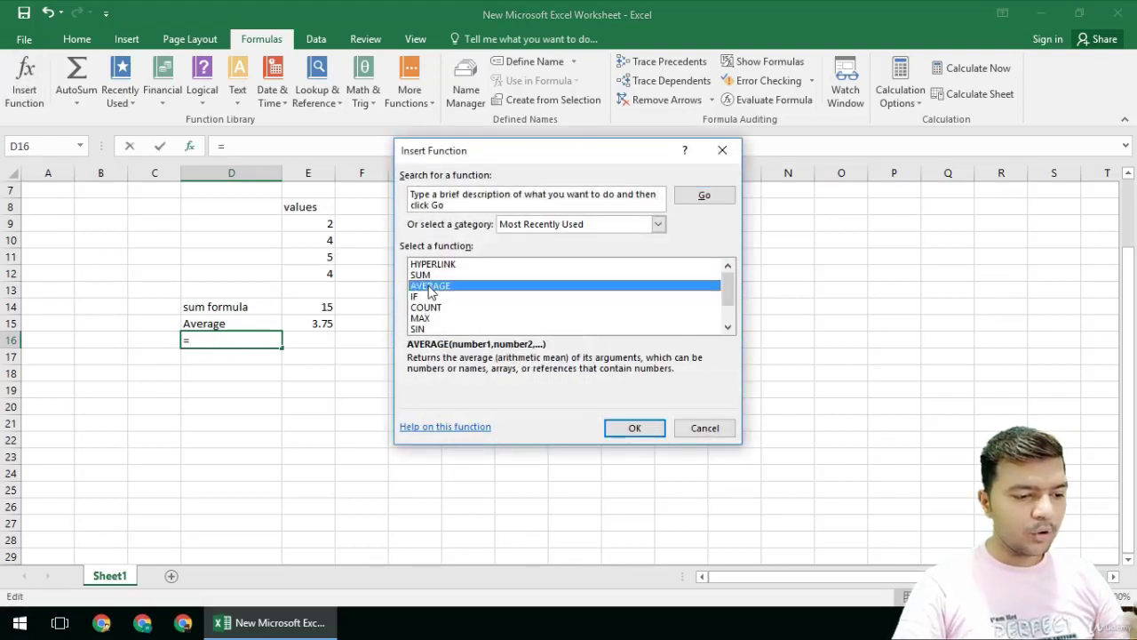
pyautogui.click(634, 428)
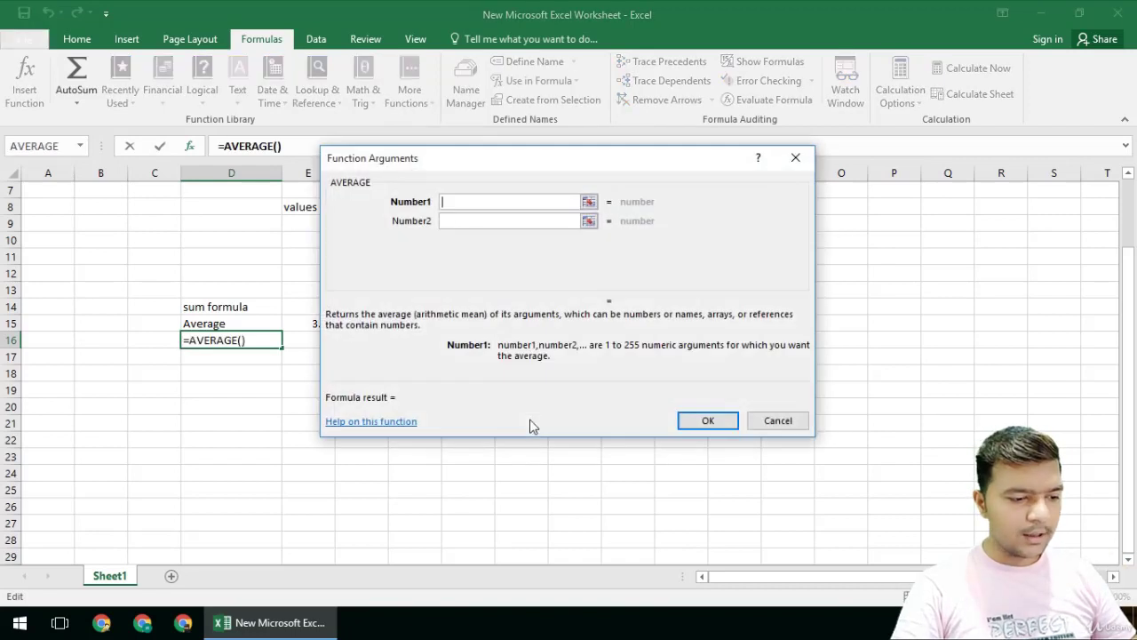
pyautogui.click(590, 203)
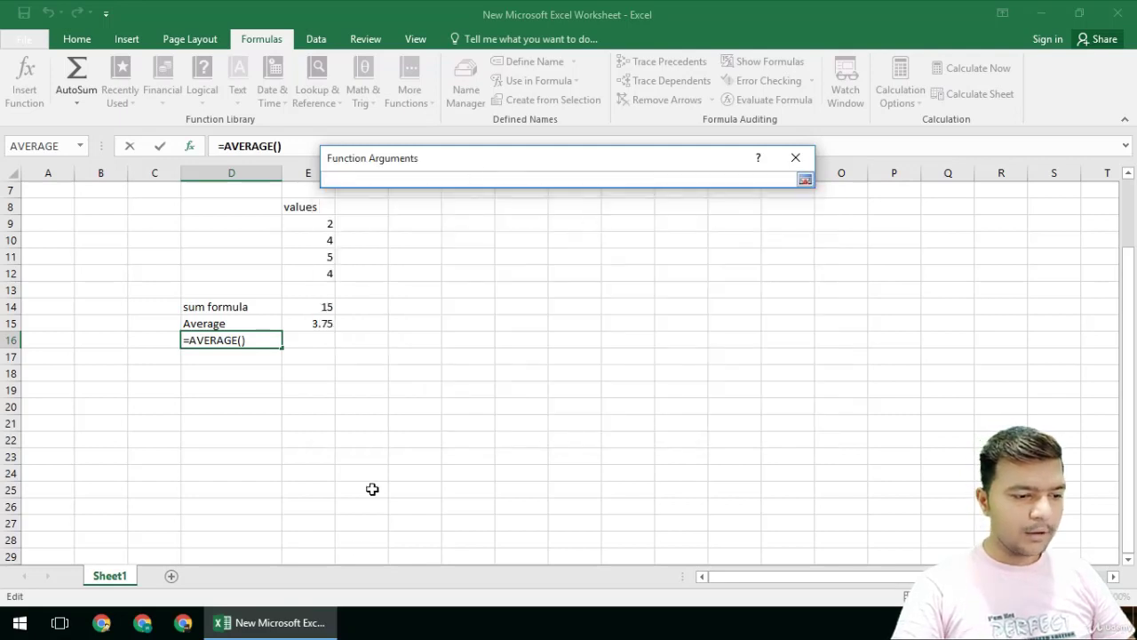
# Switch to the desktop and duplicate the New Microsoft Excel Worksheet file there.
pyautogui.click(302, 625)
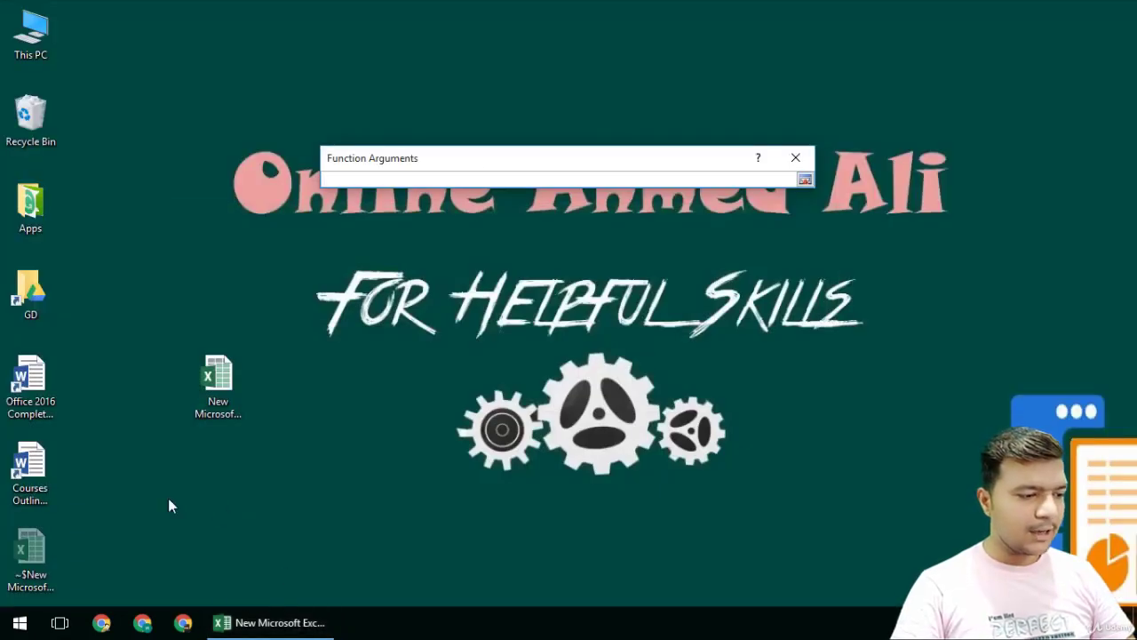
pyautogui.click(30, 458)
pyautogui.rightClick(34, 464)
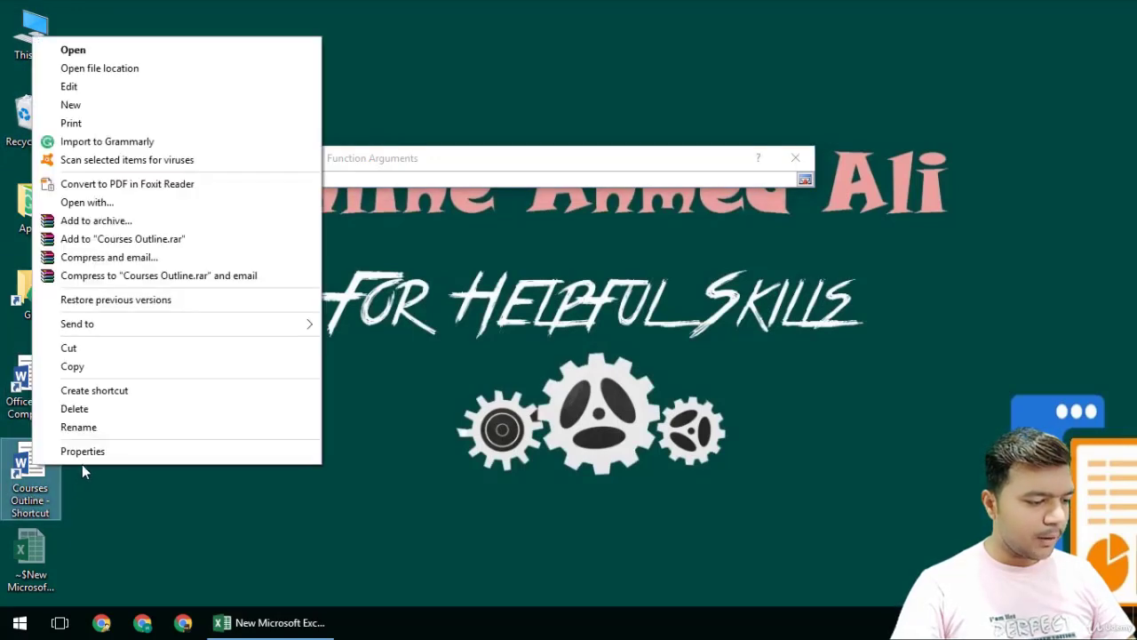
pyautogui.click(56, 467)
pyautogui.rightClick(173, 395)
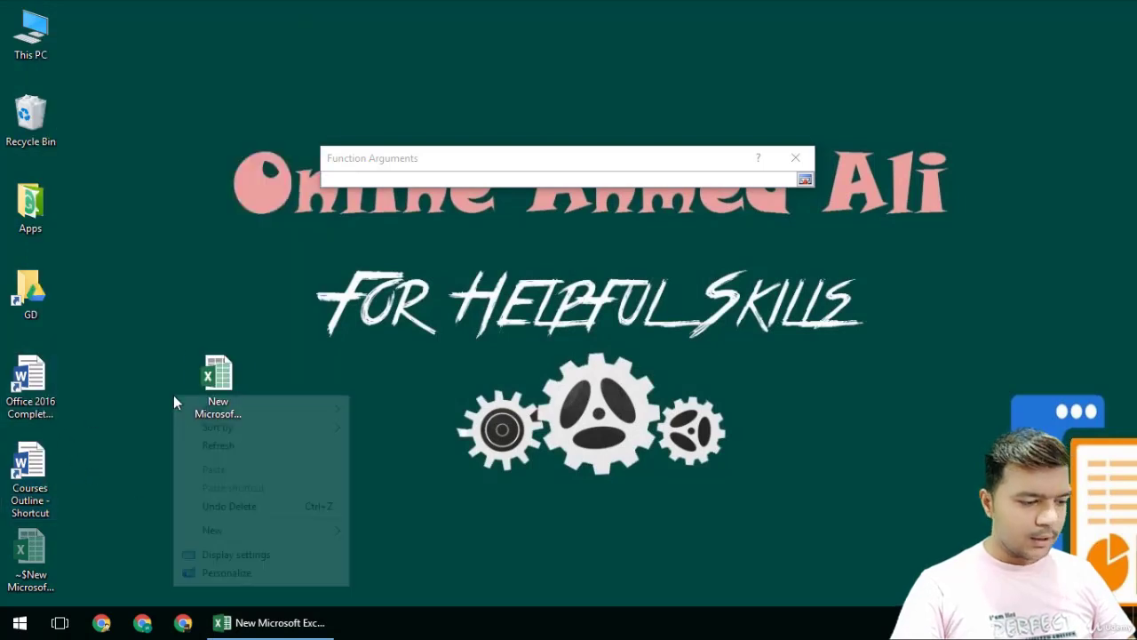
pyautogui.click(198, 380)
pyautogui.rightClick(197, 379)
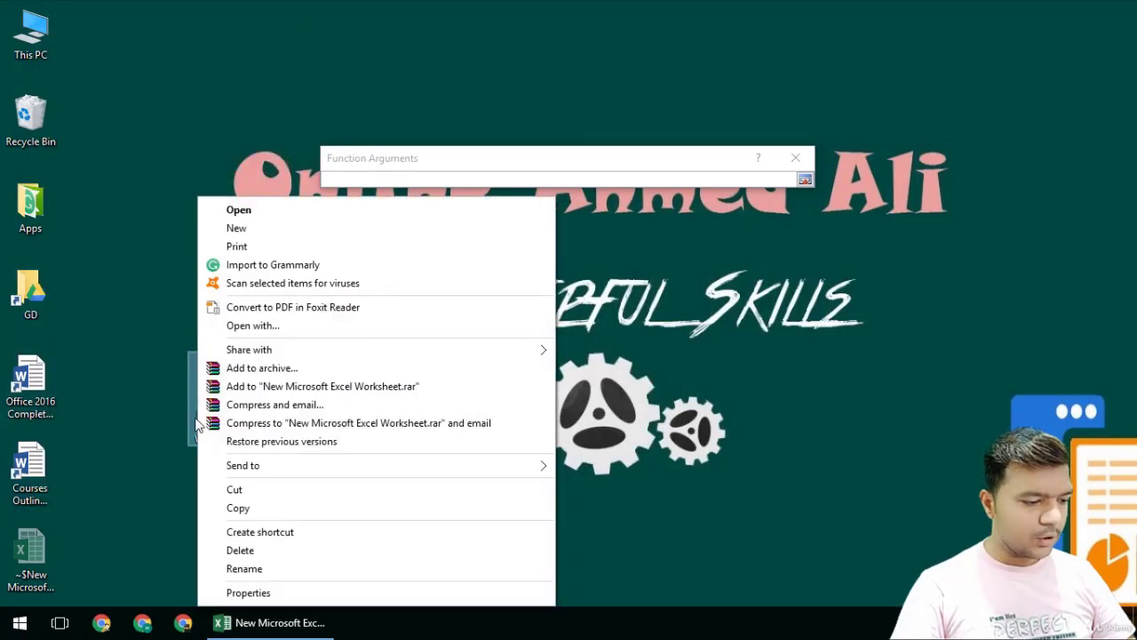
pyautogui.click(196, 418)
pyautogui.click(201, 404)
pyautogui.hotkey('ctrl', 'c')
pyautogui.hotkey('ctrl', 'v')
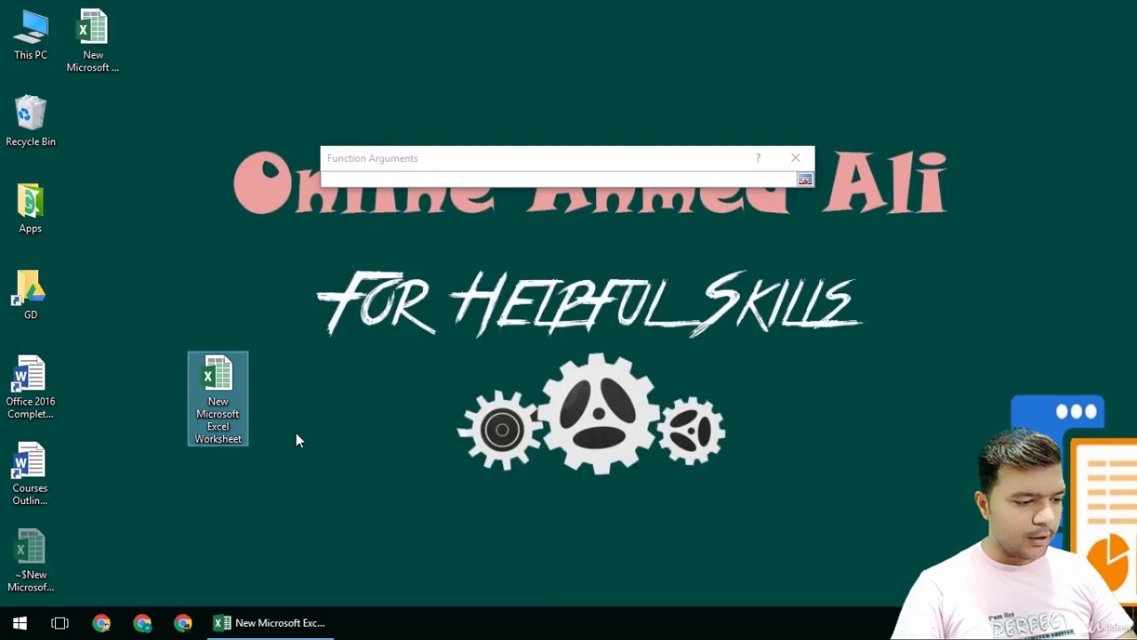
# Copy the folder location path from the duplicated worksheet file's properties and return to the Excel workbook.
pyautogui.click(101, 63)
pyautogui.rightClick(99, 57)
pyautogui.click(159, 454)
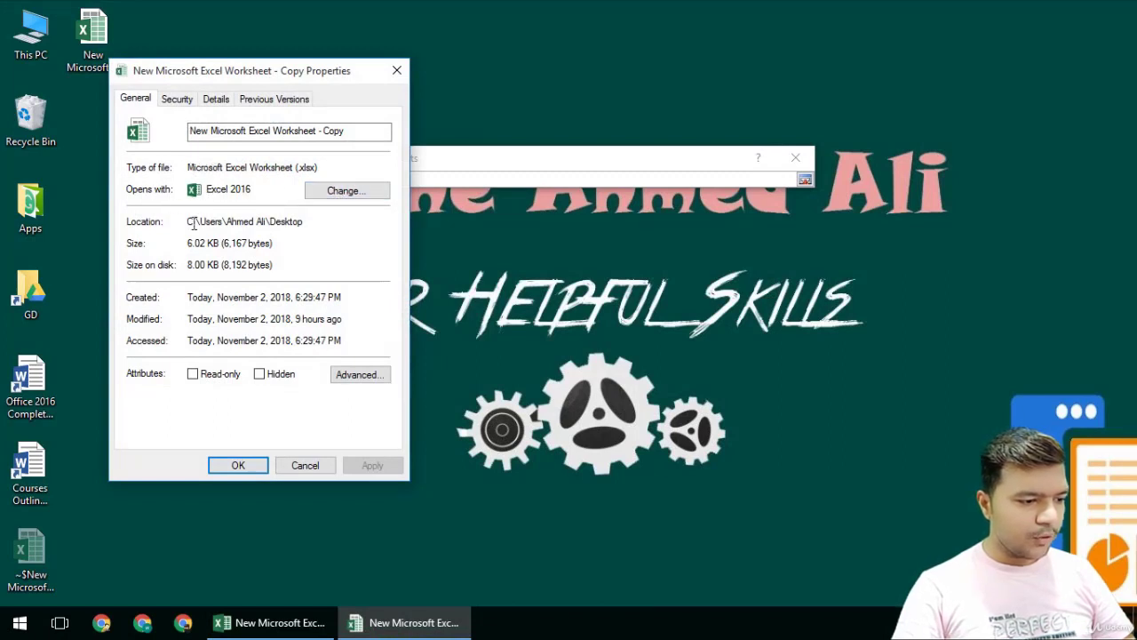
pyautogui.moveTo(189, 222); pyautogui.dragTo(305, 228)
pyautogui.rightClick(306, 229)
pyautogui.click(331, 283)
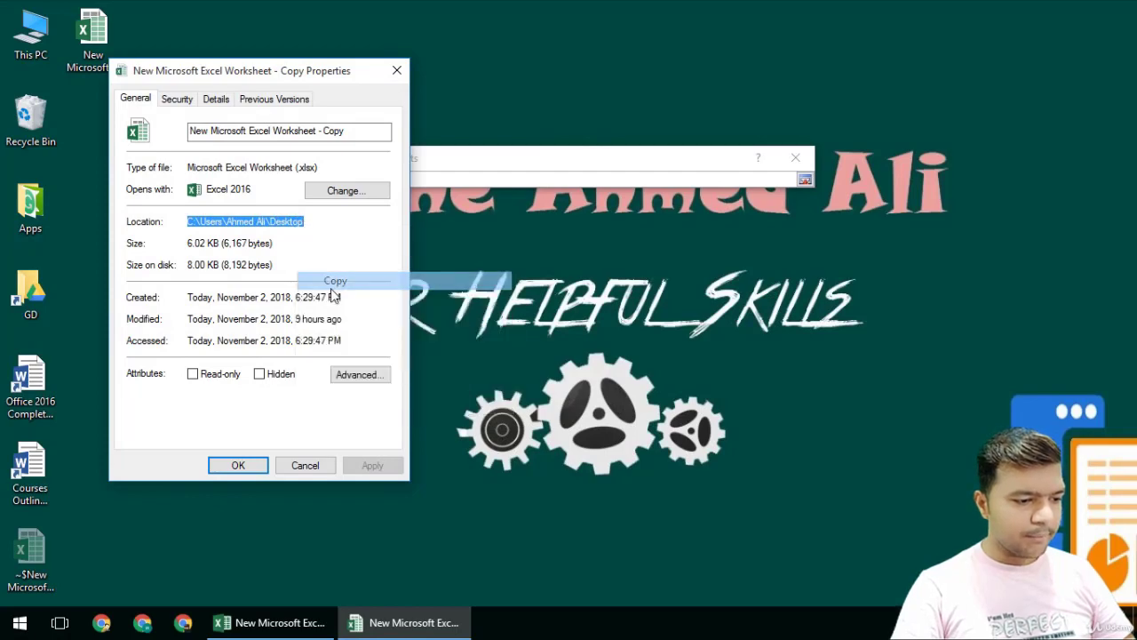
pyautogui.click(357, 627)
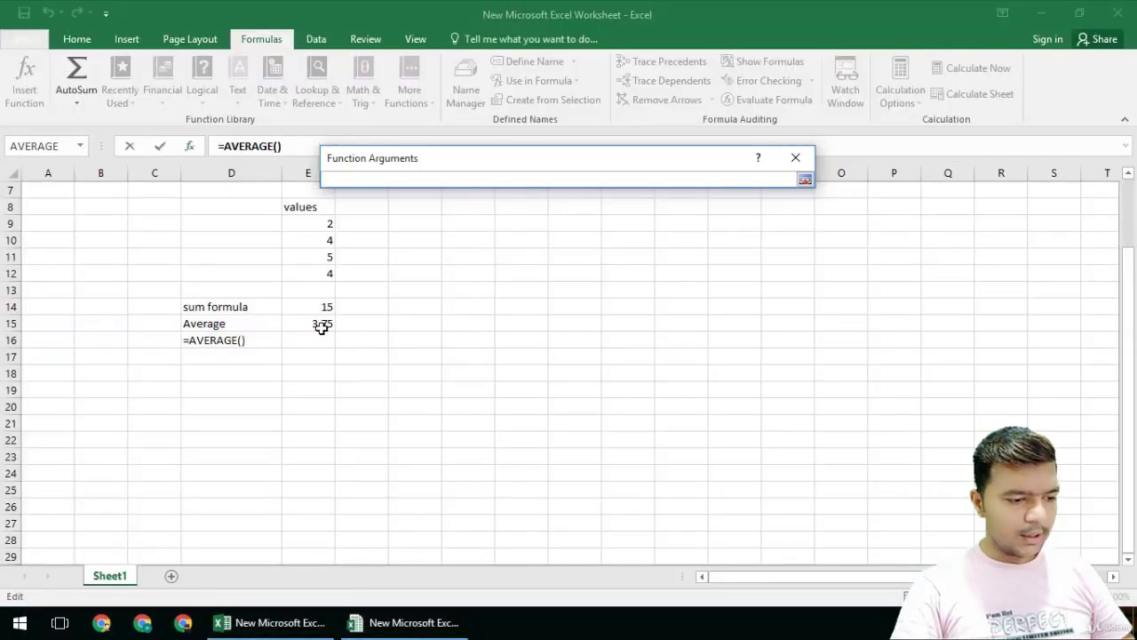
# Try to use the copied folder location as the Number1 argument of the AVERAGE function in D16.
pyautogui.hotkey('ctrl', 'v')
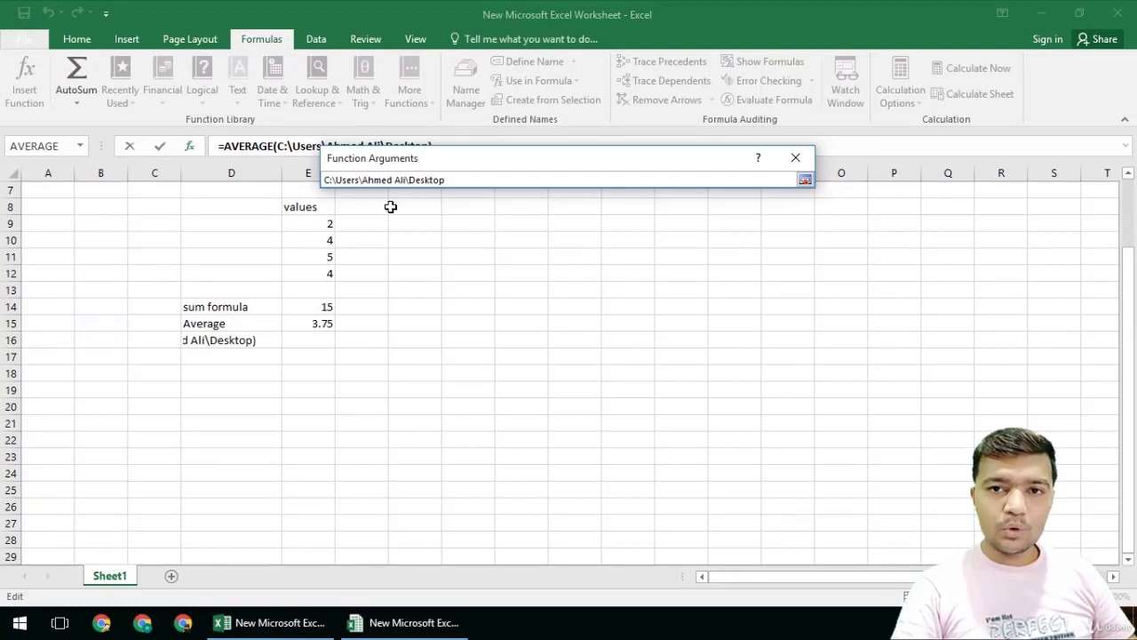
pyautogui.click(805, 182)
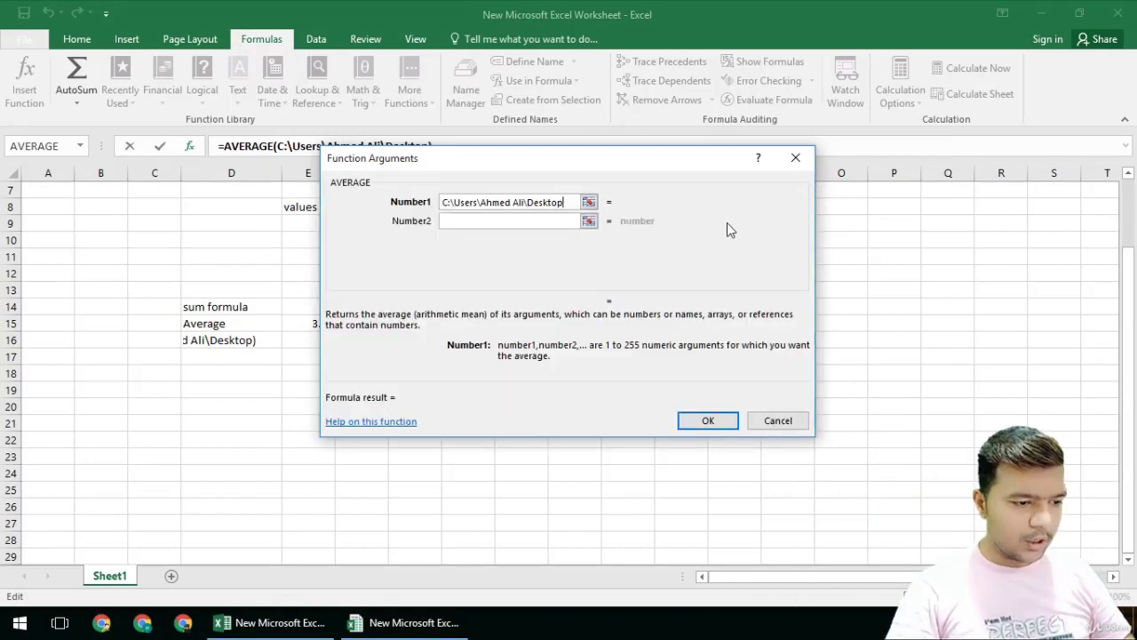
pyautogui.click(493, 220)
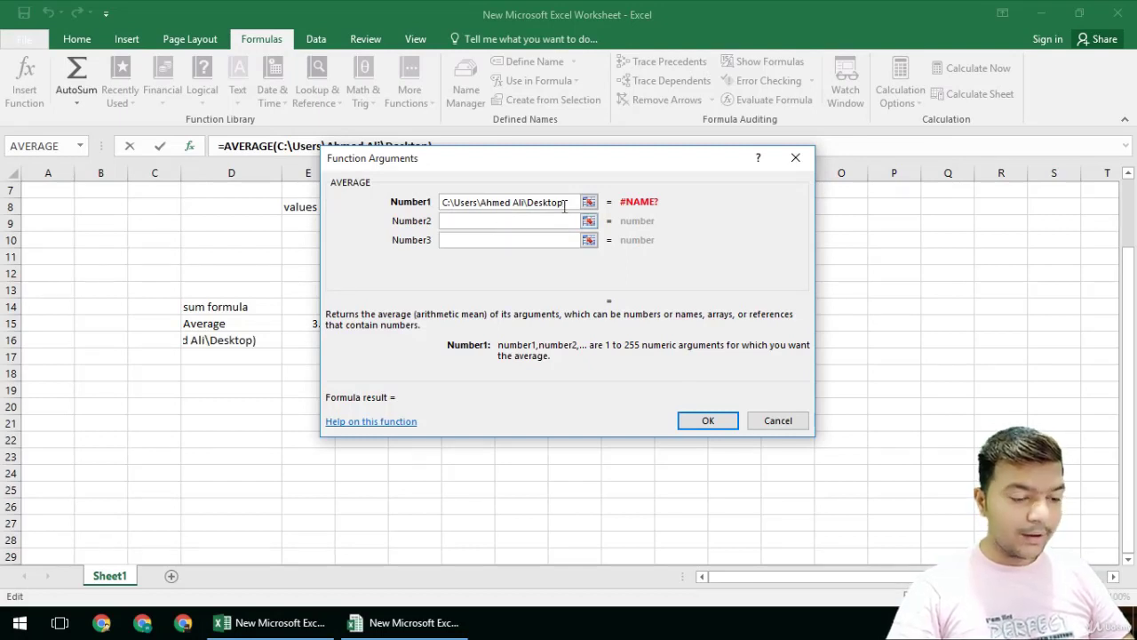
pyautogui.click(700, 423)
# Remove the drive and Users folder part from the path inside D16's AVERAGE formula.
pyautogui.doubleClick(249, 344)
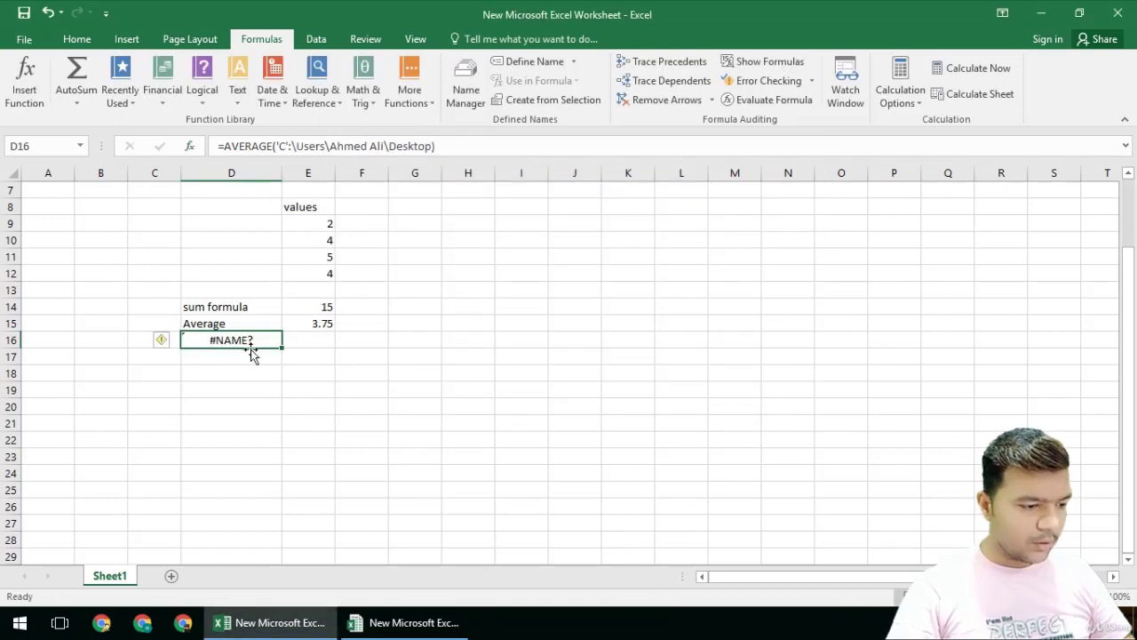
pyautogui.press('Left')
pyautogui.press('Left')
pyautogui.press('Left')
pyautogui.press('Left')
pyautogui.press('Left')
pyautogui.press('Left')
pyautogui.press('Left')
pyautogui.press('Left')
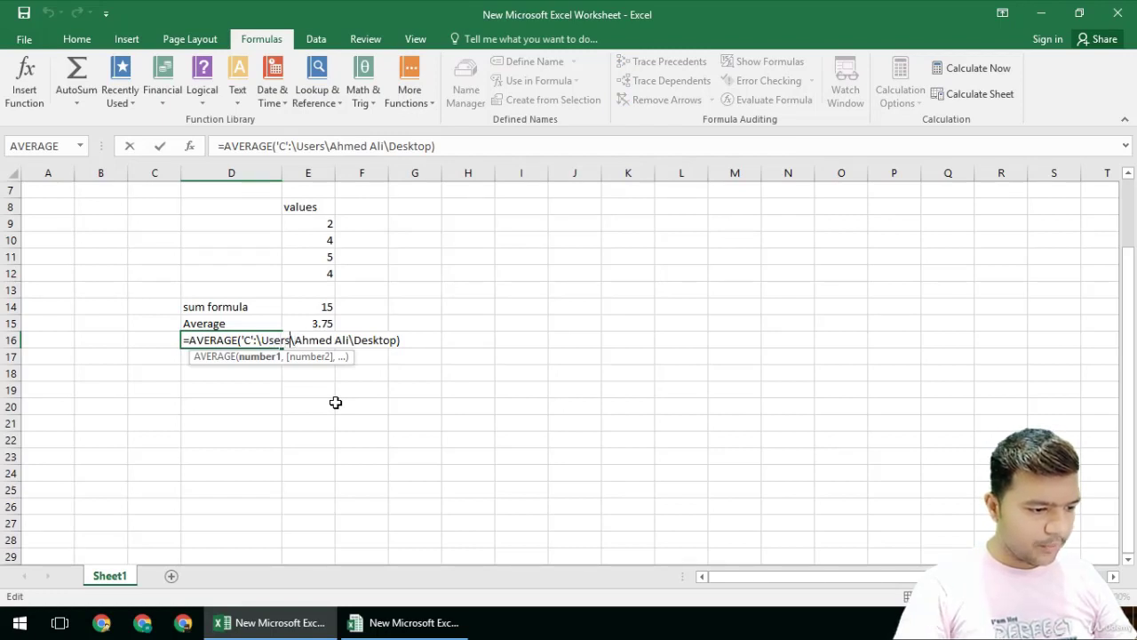
pyautogui.press('BackSpace')
pyautogui.press('BackSpace')
pyautogui.press('BackSpace')
pyautogui.press('BackSpace')
pyautogui.press('BackSpace')
pyautogui.press('BackSpace')
pyautogui.press('BackSpace')
pyautogui.press('BackSpace')
pyautogui.press('BackSpace')
pyautogui.press('BackSpace')
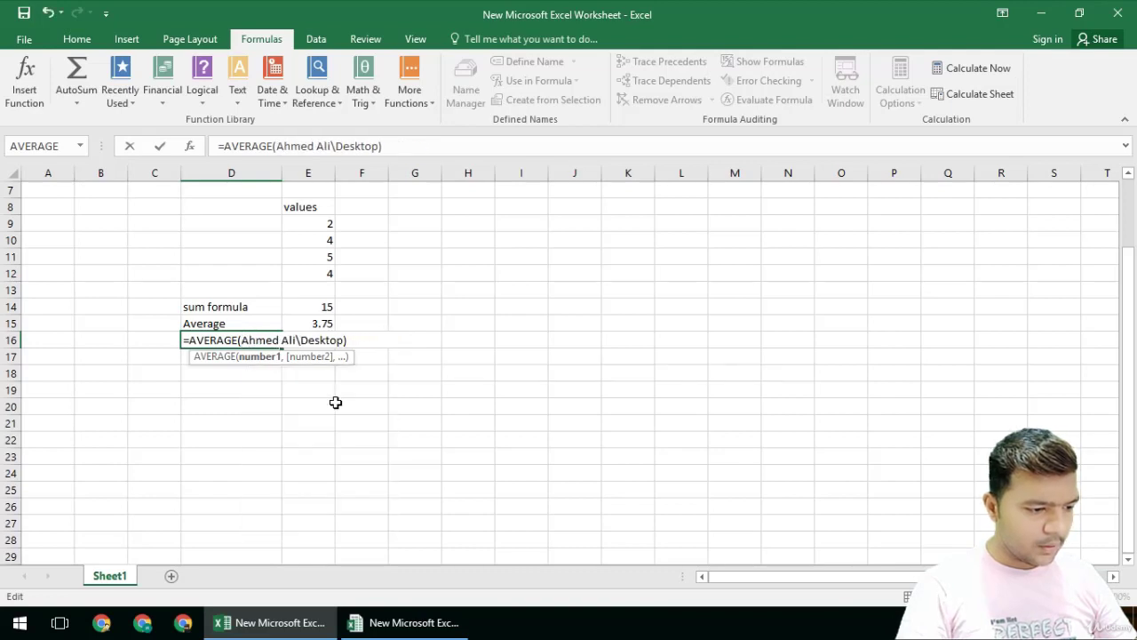
pyautogui.press('Return')
pyautogui.press('Up')
pyautogui.press('F2')
pyautogui.press('Escape')
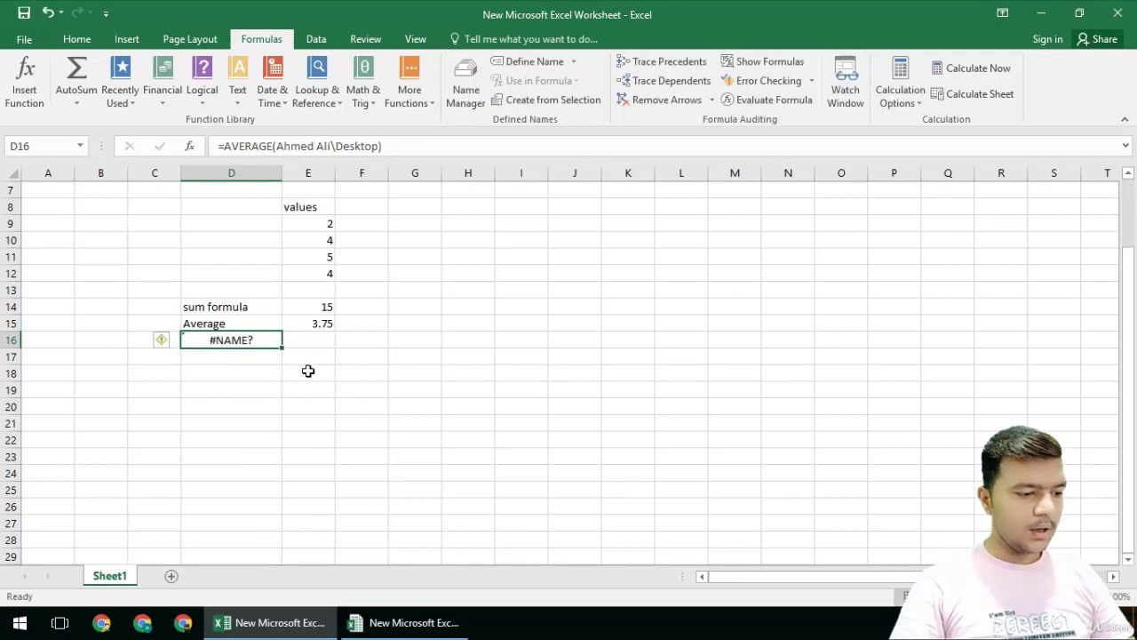
# Undo the AVERAGE entries in D16 and the AVERAGE formula in E15.
pyautogui.doubleClick(249, 343)
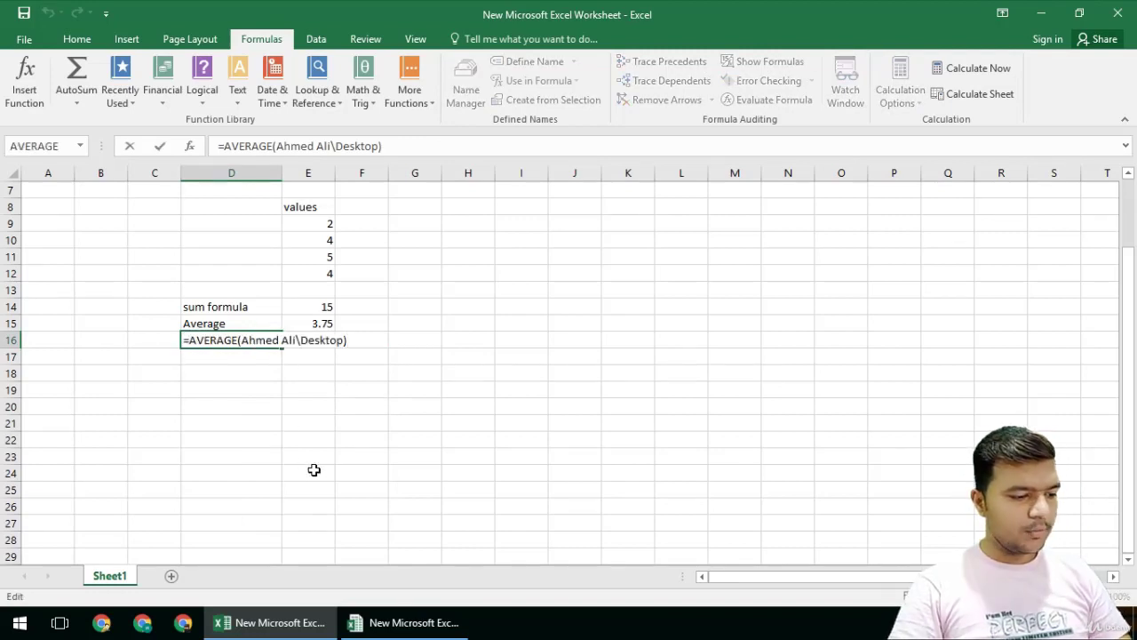
pyautogui.press('Escape')
pyautogui.hotkey('ctrl', 'z')
pyautogui.hotkey('ctrl', 'z')
pyautogui.hotkey('ctrl', 'z')
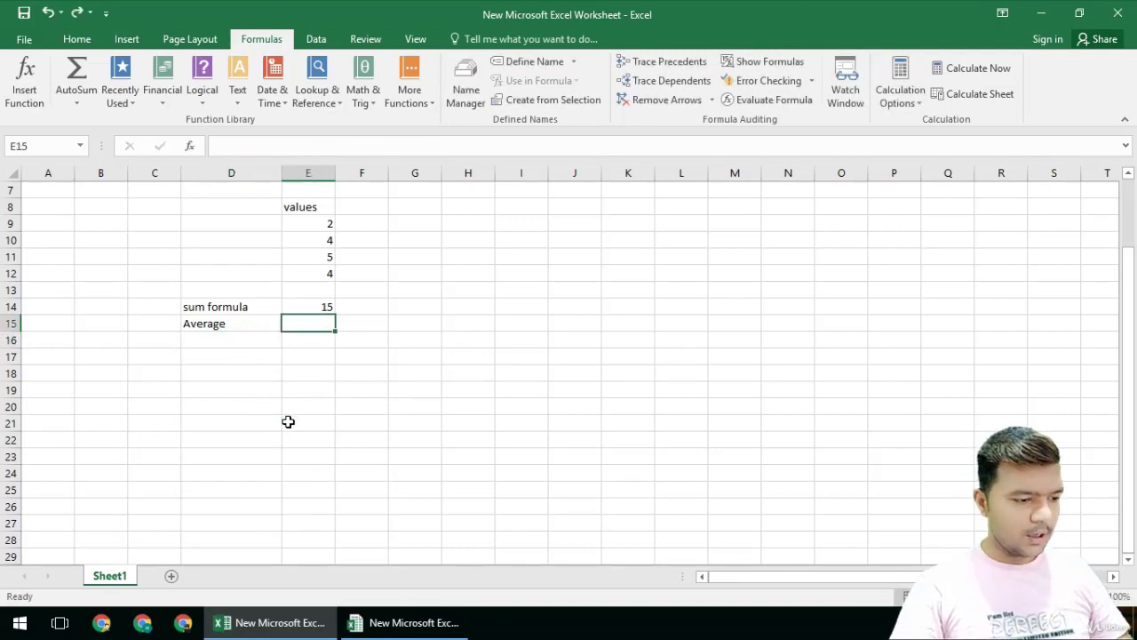
pyautogui.click(240, 339)
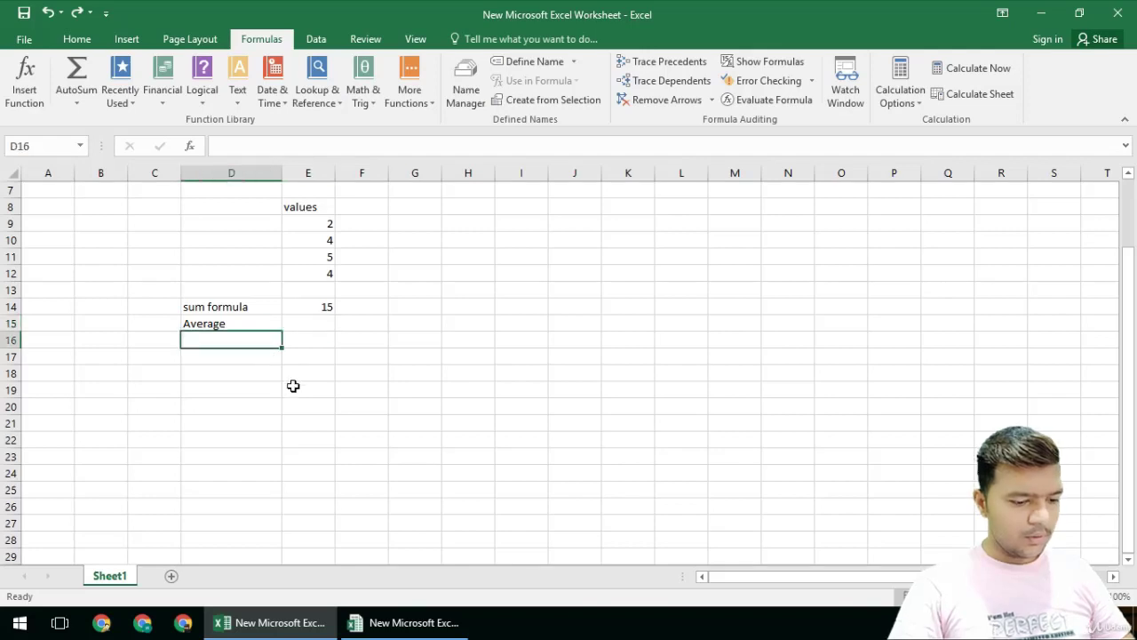
pyautogui.write('=')
pyautogui.press('Escape')
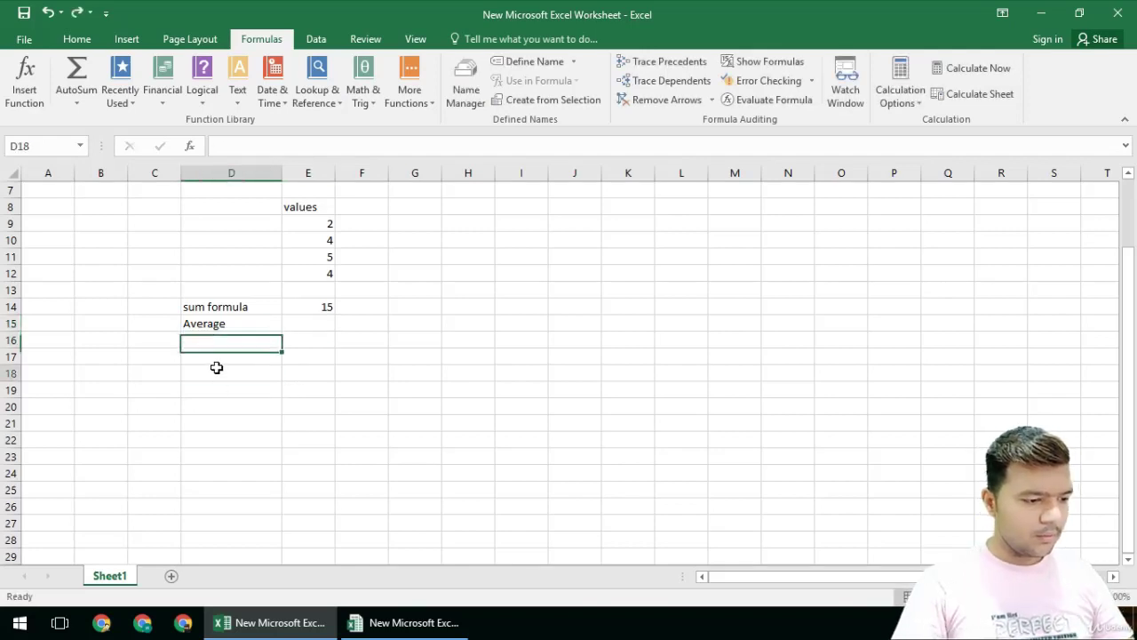
# Insert the HYPERLINK function in D18 through the Insert Function dialog.
pyautogui.click(217, 373)
pyautogui.click(28, 77)
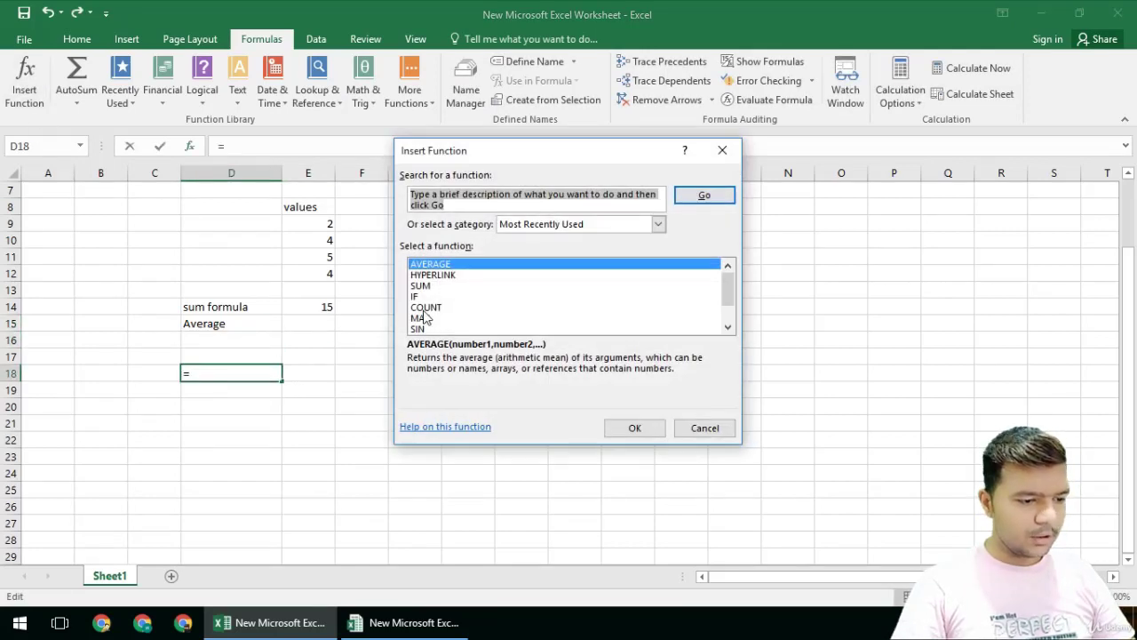
pyautogui.click(433, 275)
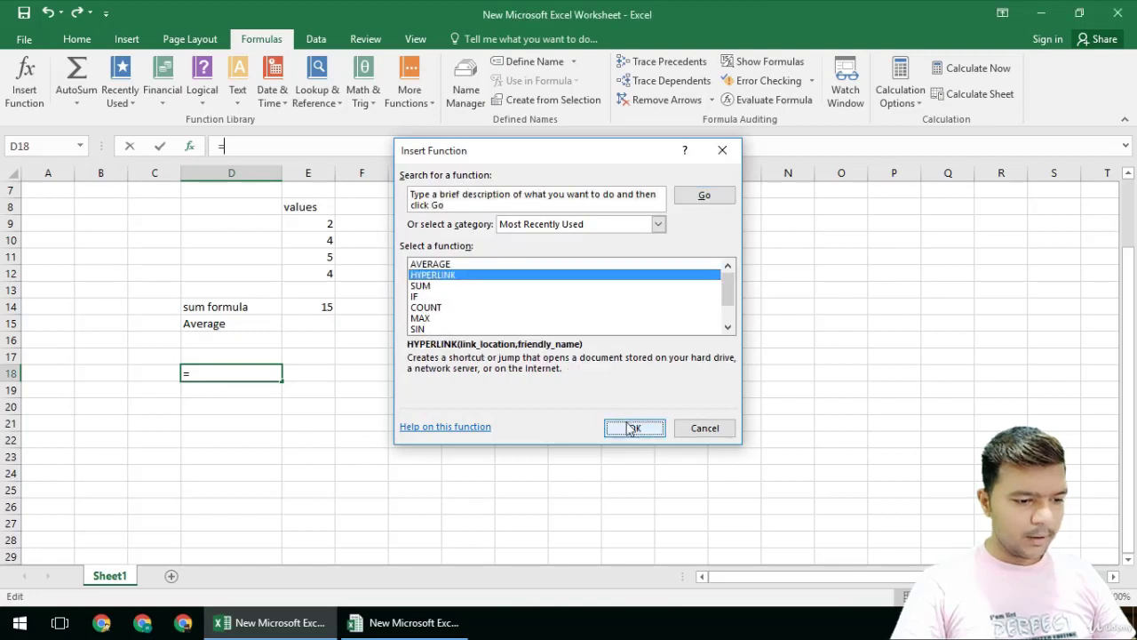
pyautogui.click(634, 428)
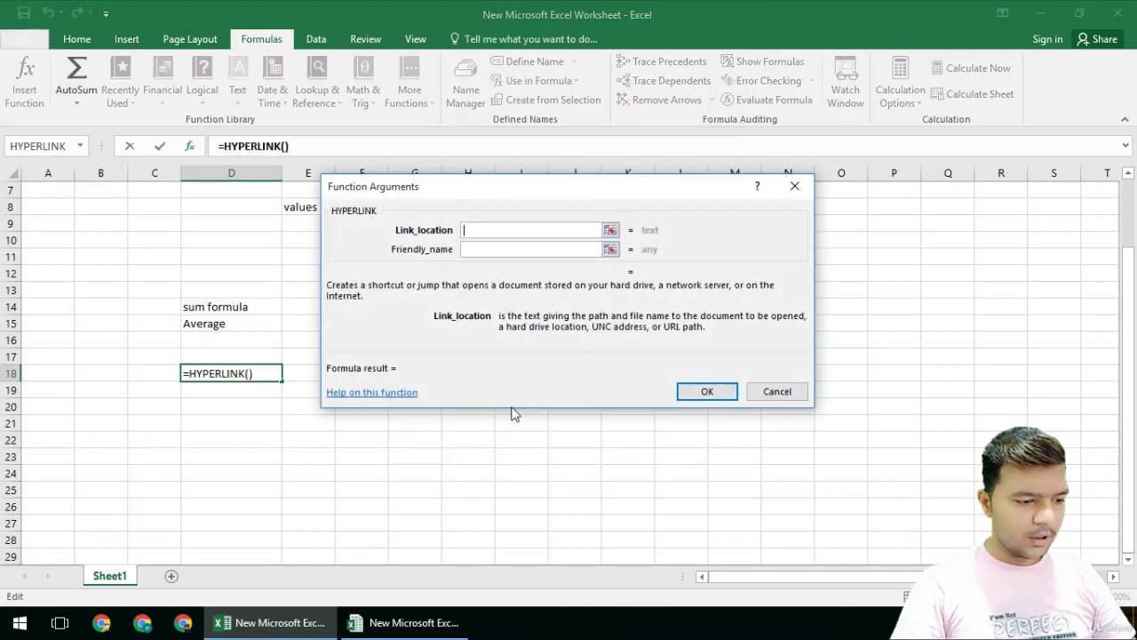
# Set the HYPERLINK function's Link_location to the copied folder path and its Friendly_name to abc.
pyautogui.click(611, 230)
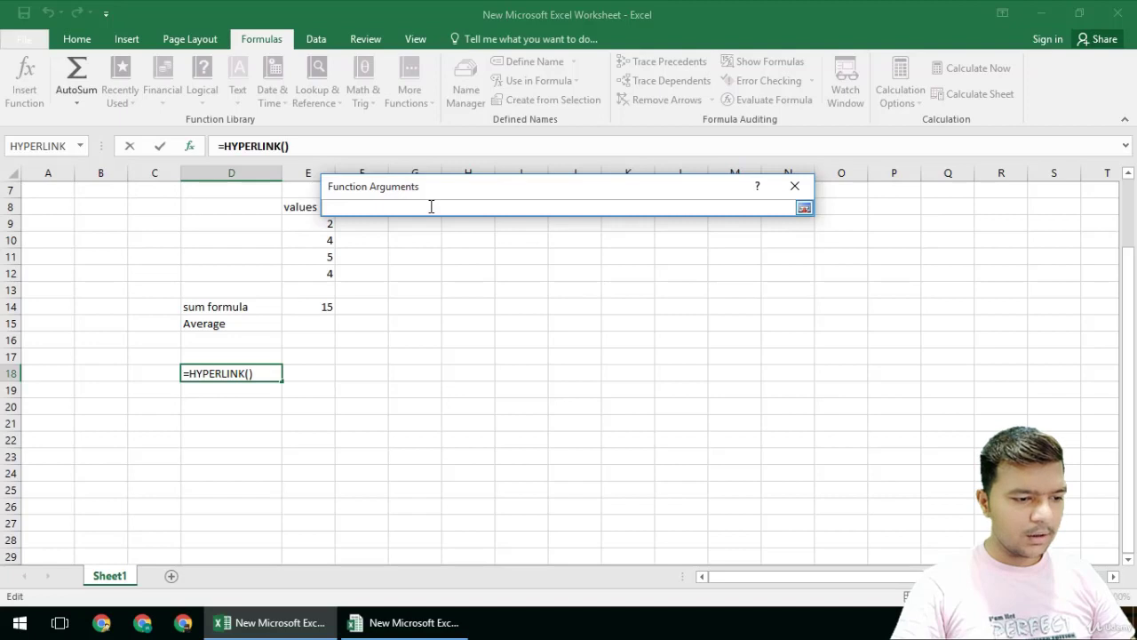
pyautogui.hotkey('ctrl', 'v')
pyautogui.click(804, 208)
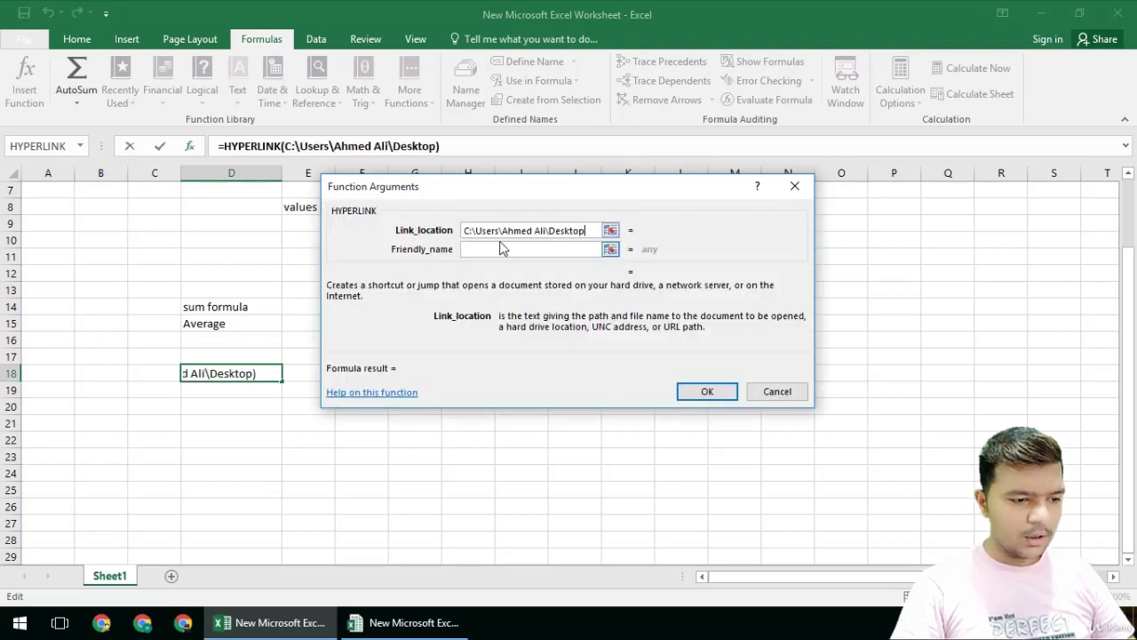
pyautogui.click(489, 249)
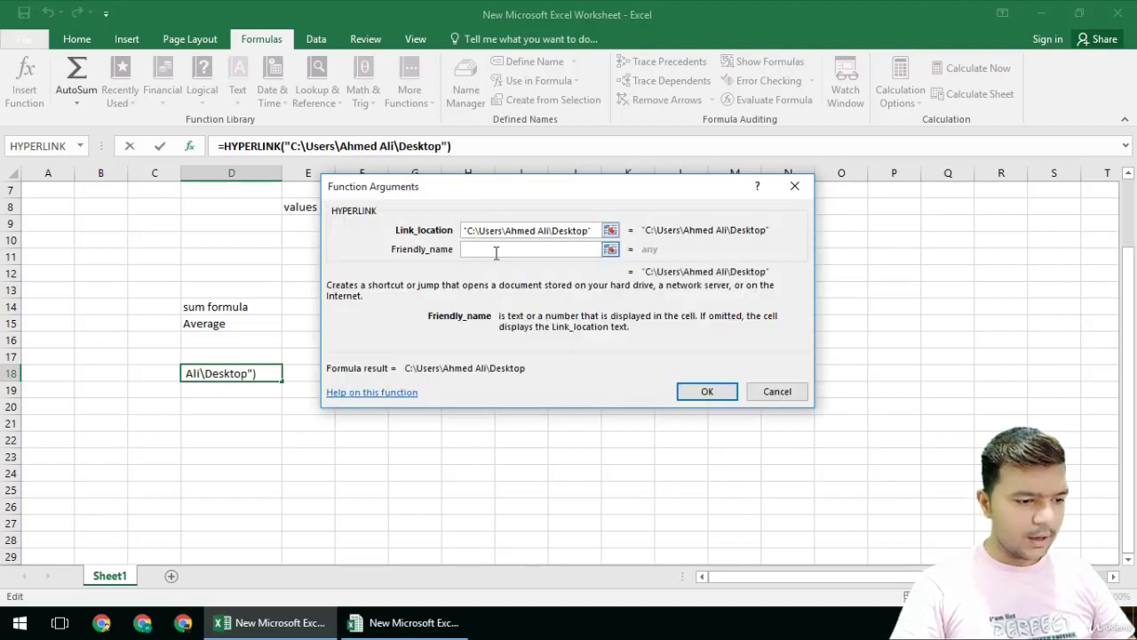
pyautogui.write('abc')
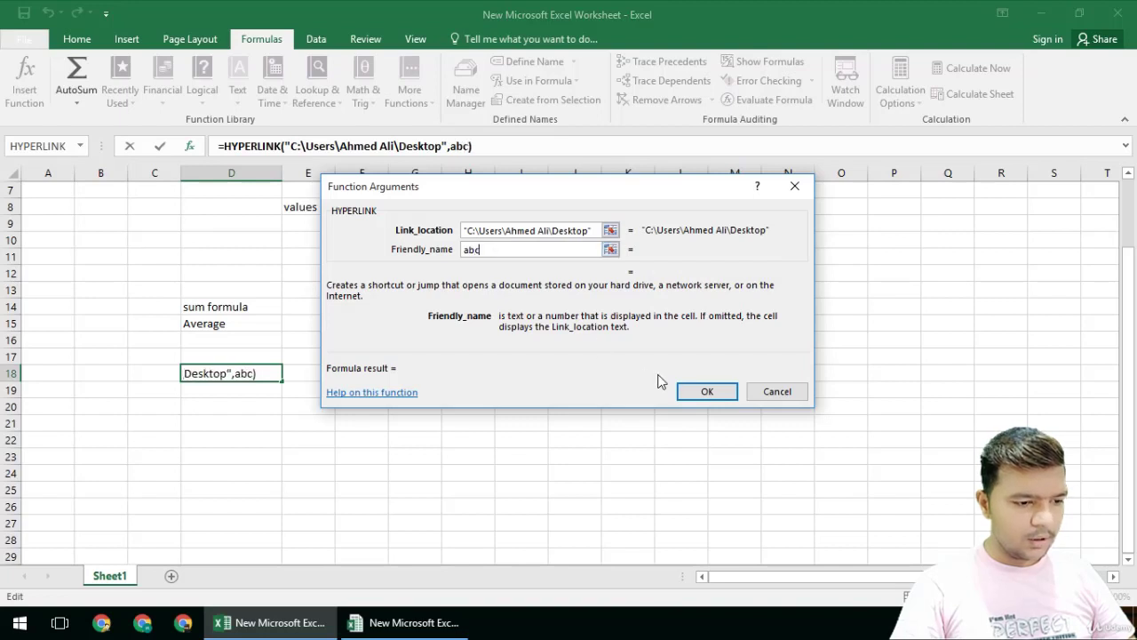
pyautogui.click(702, 394)
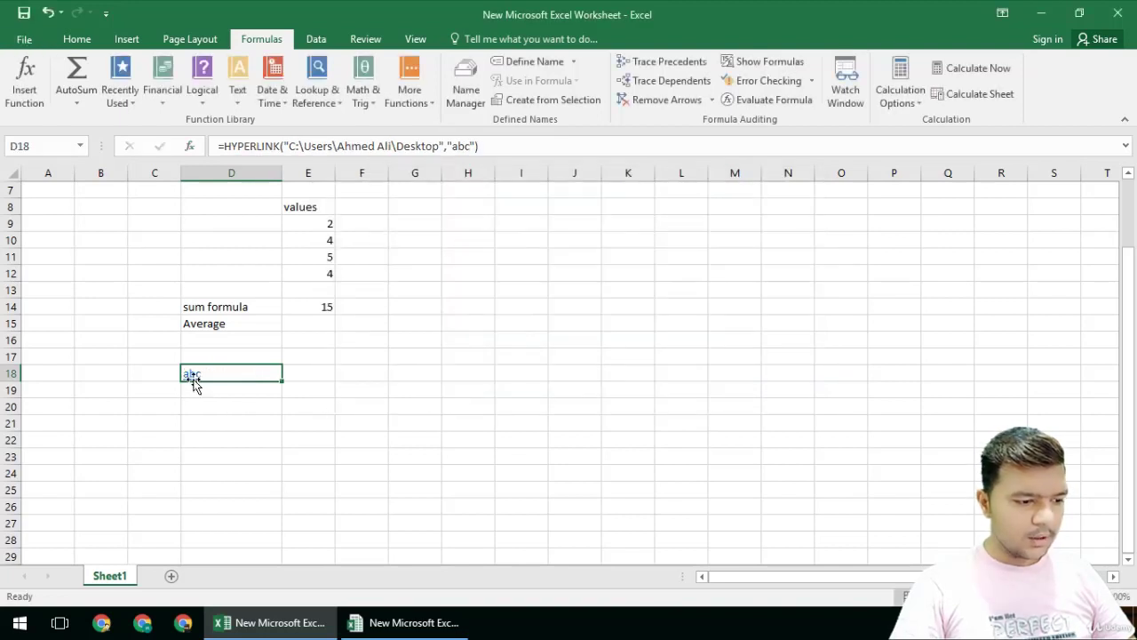
# Test the abc link in D18 and close the folder window it opens.
pyautogui.click(192, 376)
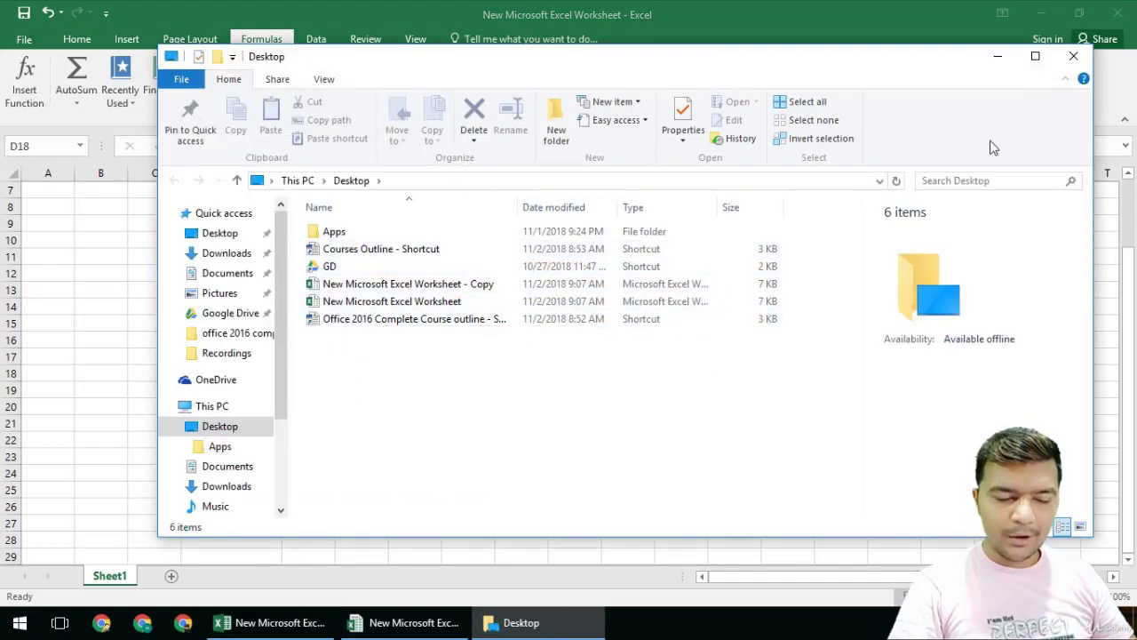
pyautogui.click(1073, 56)
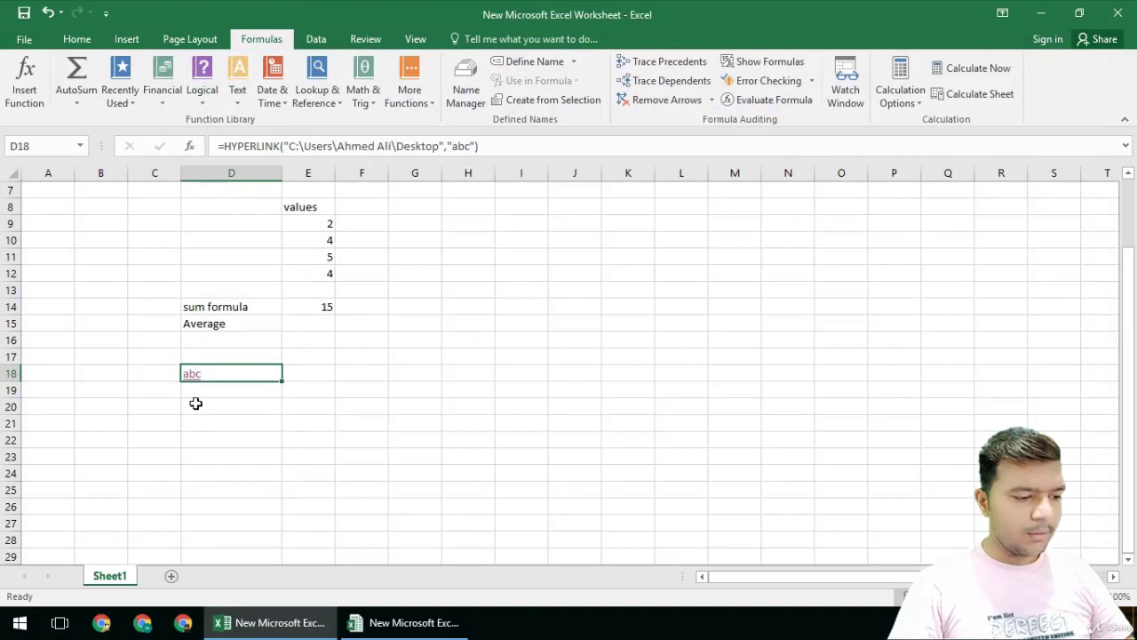
# Move the abc link from D18 to E18 and label D18 as hyperlink.
pyautogui.hotkey('ctrl', 'c')
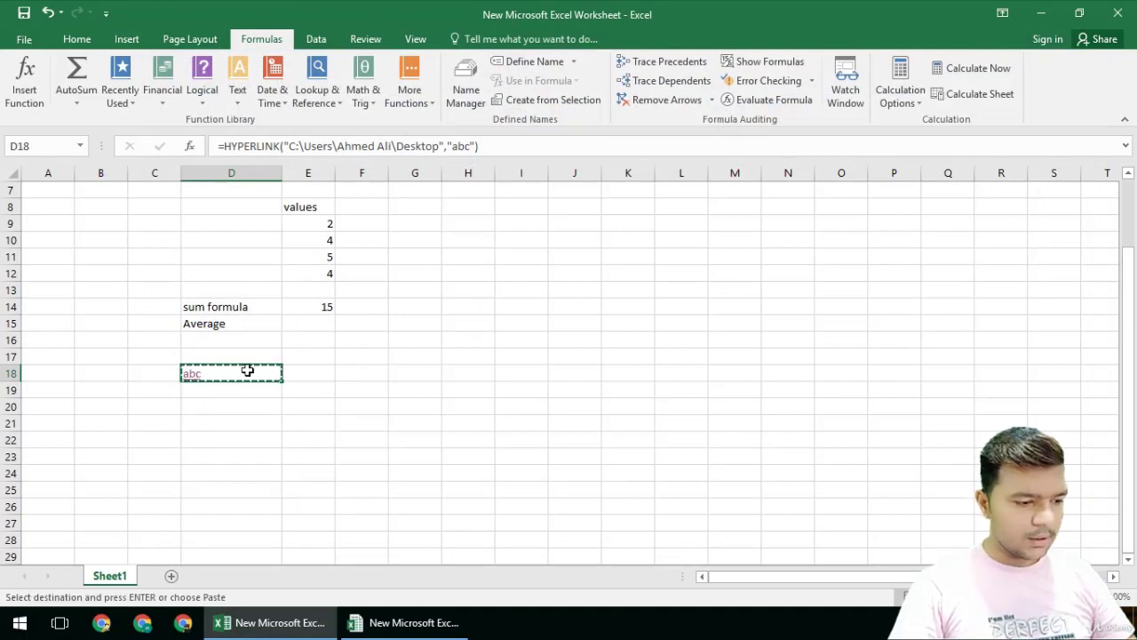
pyautogui.click(305, 372)
pyautogui.press('Return')
pyautogui.click(242, 375)
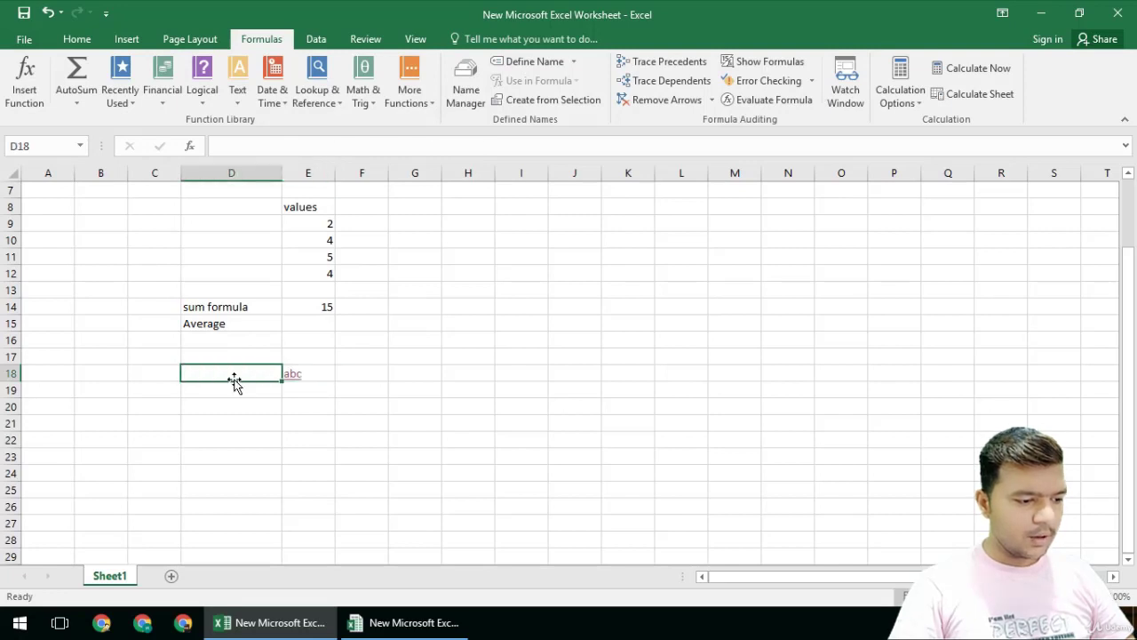
pyautogui.write('hype')
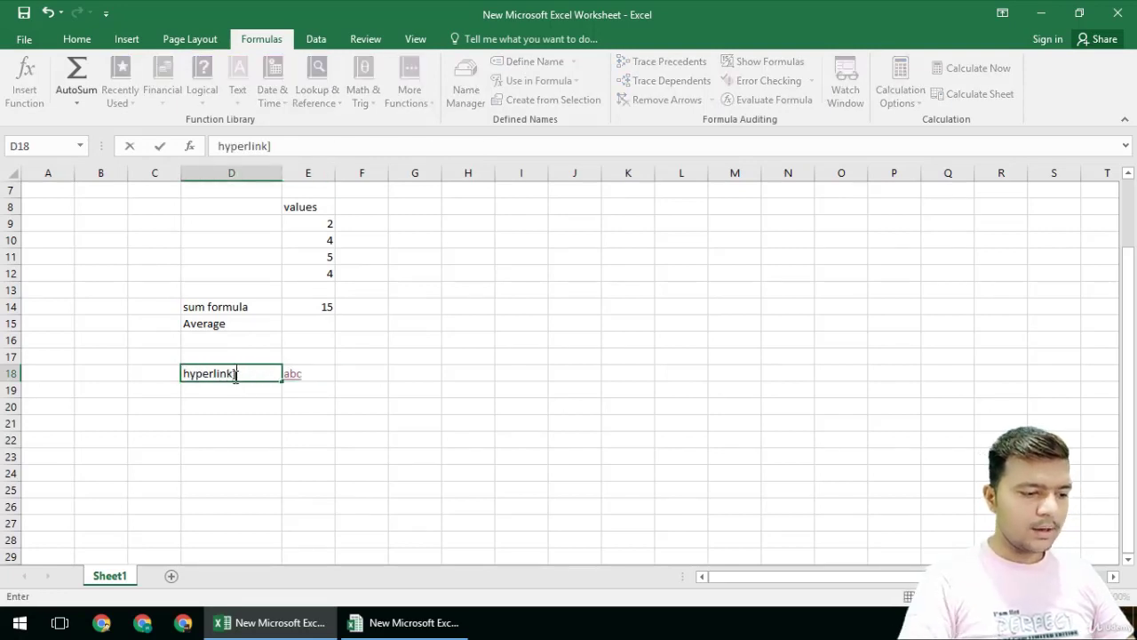
pyautogui.write('rlink')
pyautogui.press('Return')
# Move the hyperlink label and its abc link from D18:E18 up to D16:E16.
pyautogui.click(234, 375)
pyautogui.hotkey('shift', 'Right')
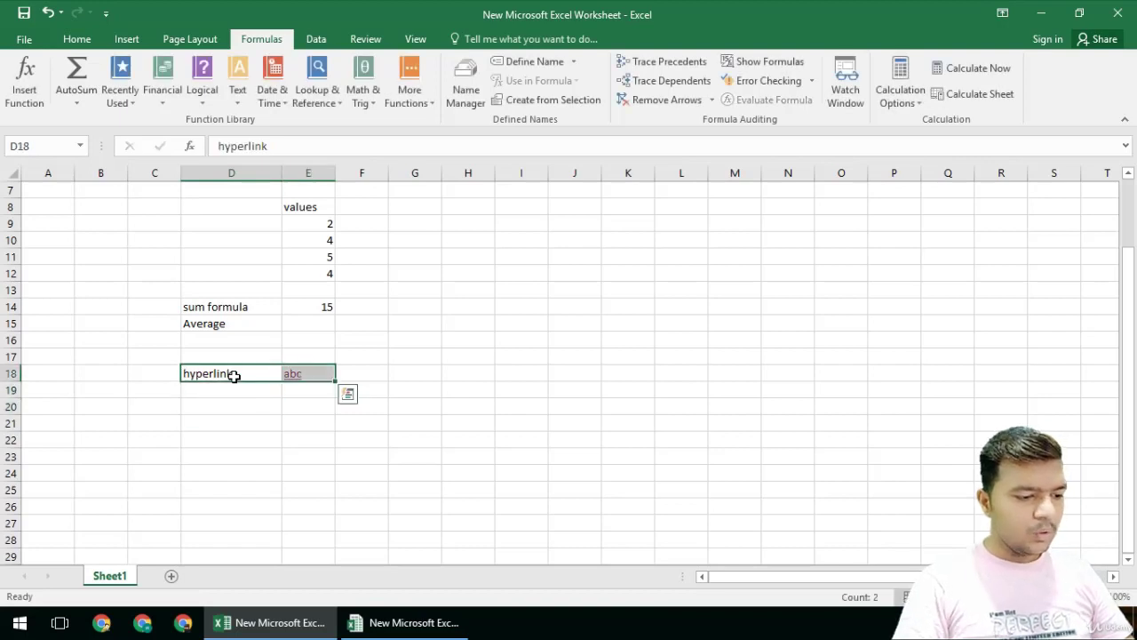
pyautogui.hotkey('ctrl', 'x')
pyautogui.press('Up')
pyautogui.press('Up')
pyautogui.press('Return')
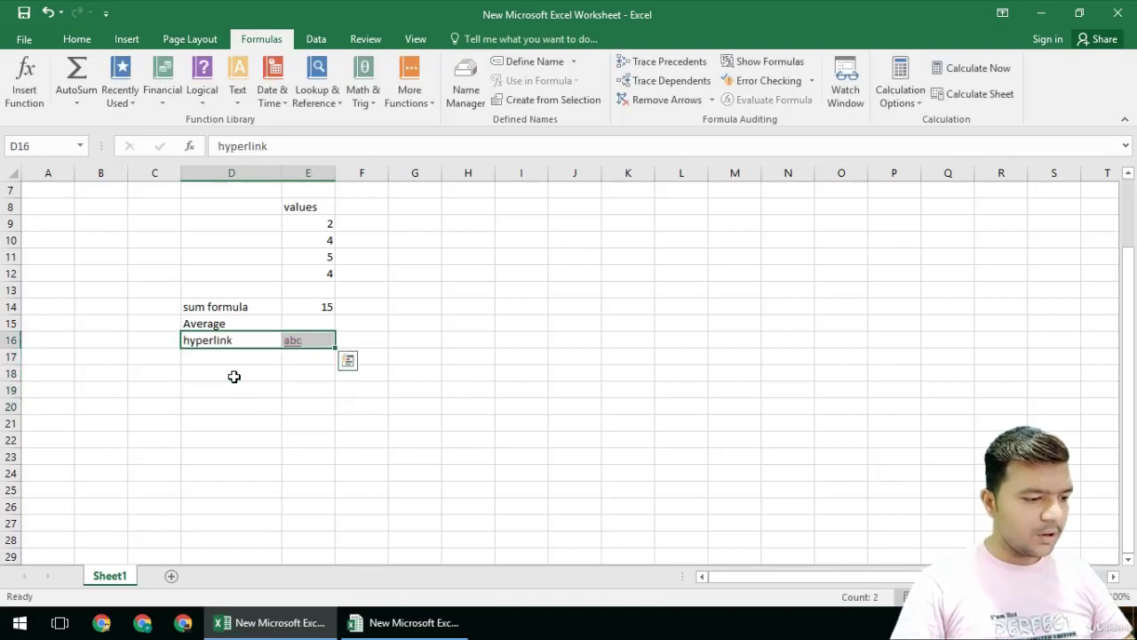
# Insert a COUNT function in D17 through the Insert Function dialog, with E9:E12 as Value1.
pyautogui.click(236, 358)
pyautogui.click(24, 85)
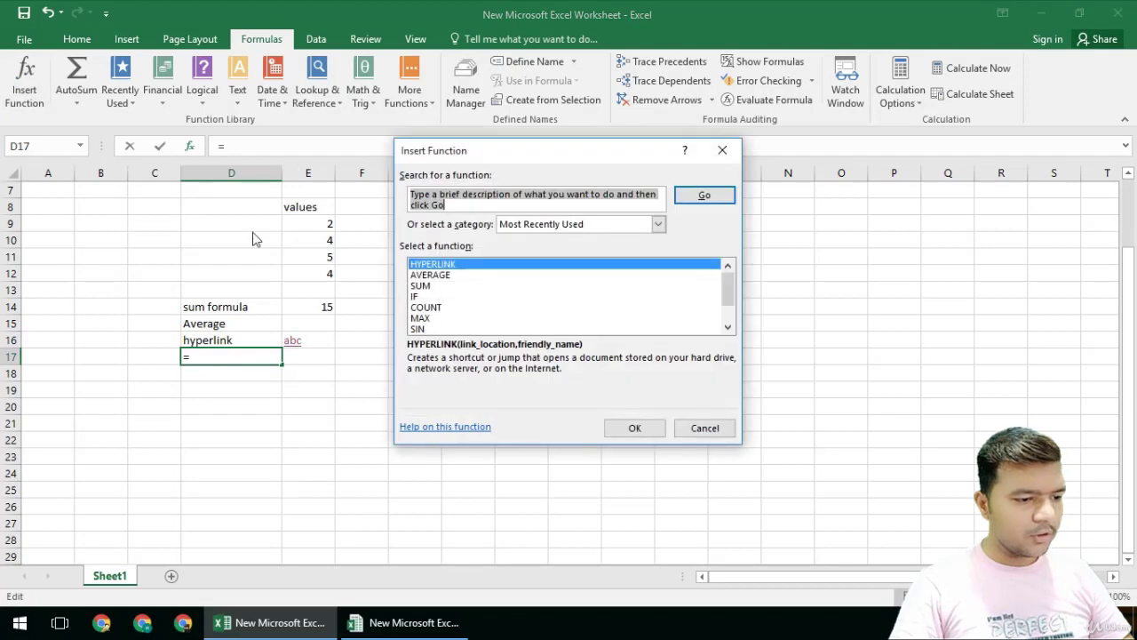
pyautogui.click(426, 307)
pyautogui.click(634, 429)
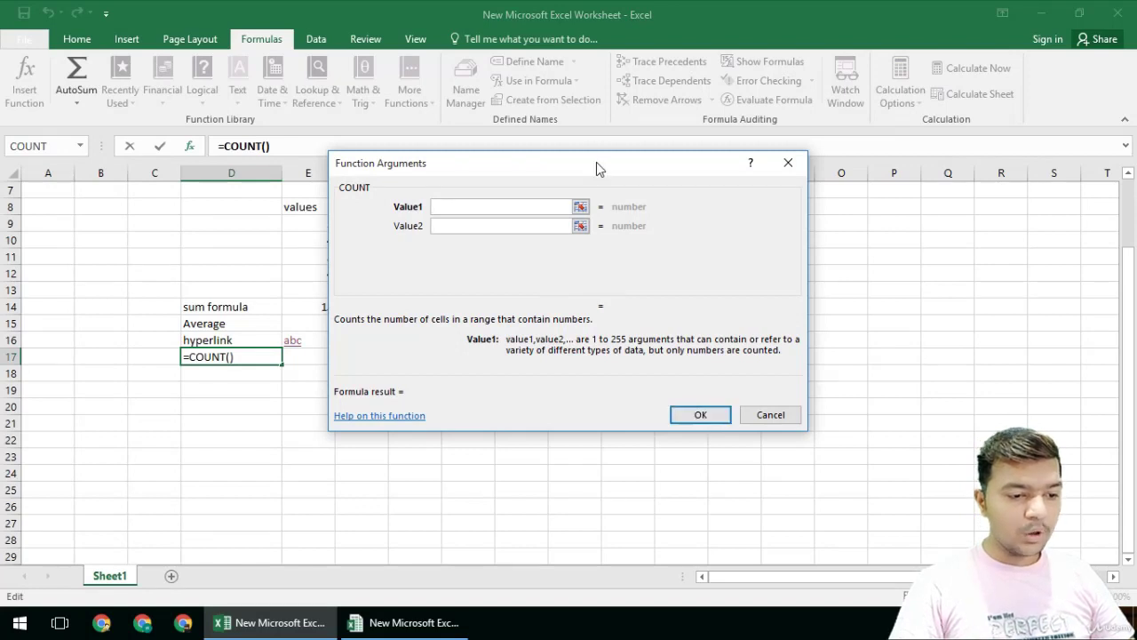
pyautogui.moveTo(596, 161); pyautogui.dragTo(765, 220)
pyautogui.moveTo(315, 223); pyautogui.dragTo(329, 273)
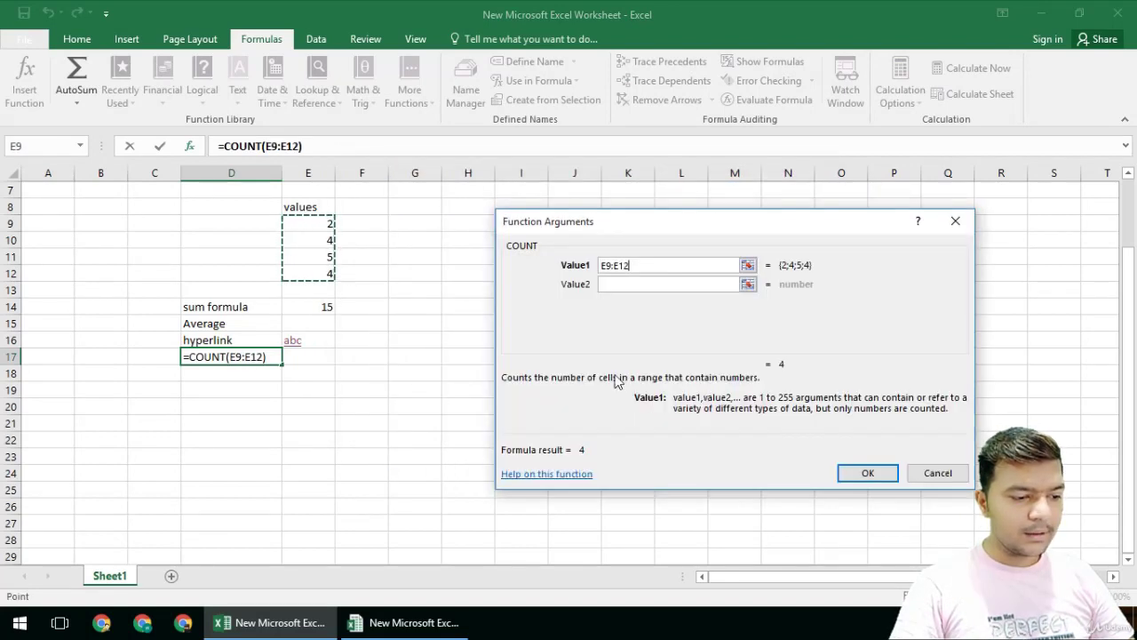
pyautogui.click(667, 286)
pyautogui.click(667, 305)
pyautogui.click(668, 323)
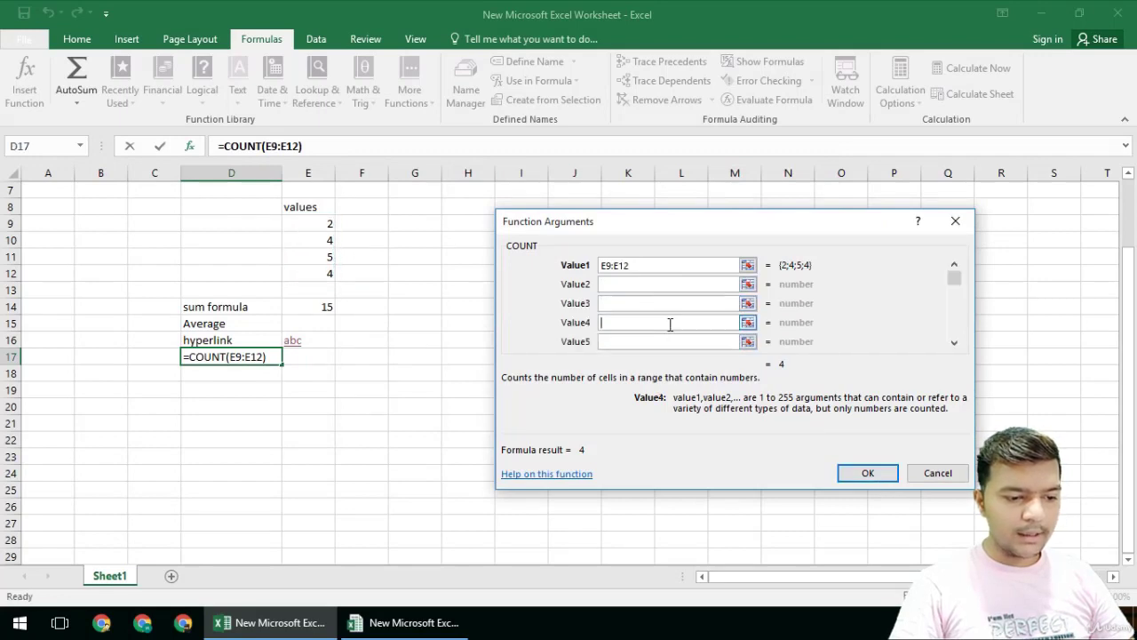
pyautogui.click(849, 471)
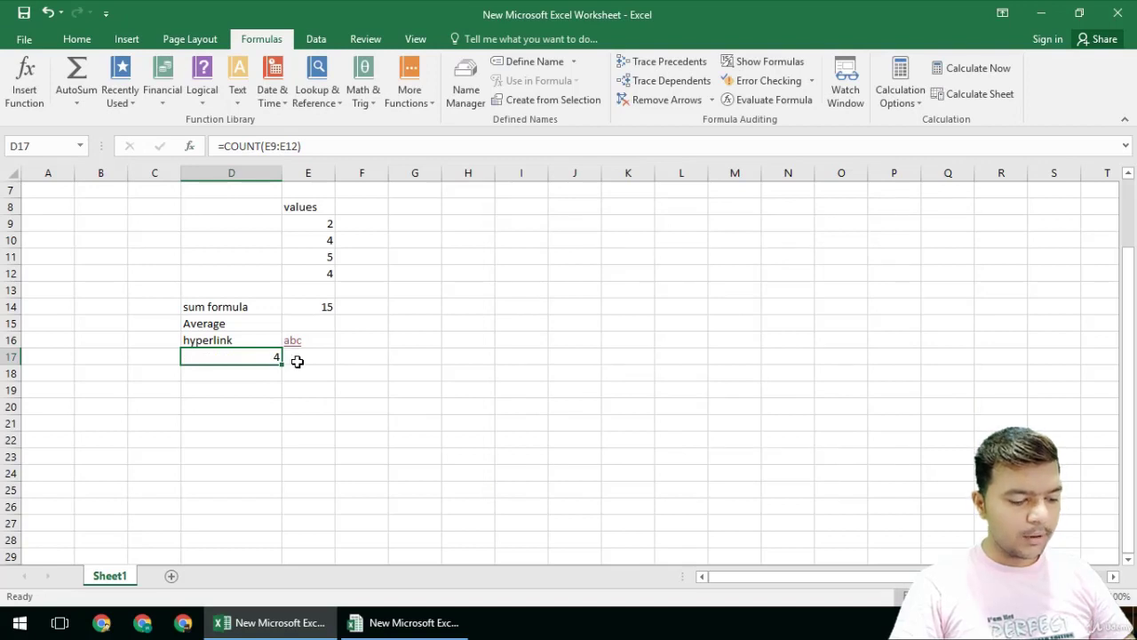
# Move the COUNT formula from D17 to E17 and label D17 as count.
pyautogui.moveTo(297, 361); pyautogui.dragTo(309, 364)
pyautogui.press('F2')
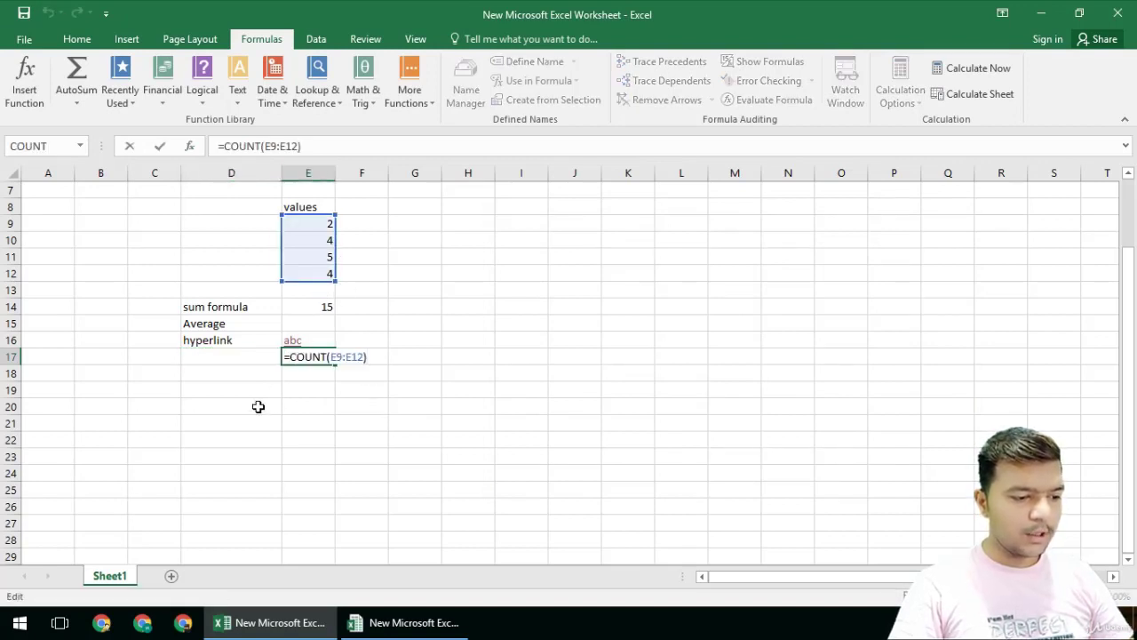
pyautogui.press('Return')
pyautogui.press('Left')
pyautogui.press('Up')
pyautogui.write('c')
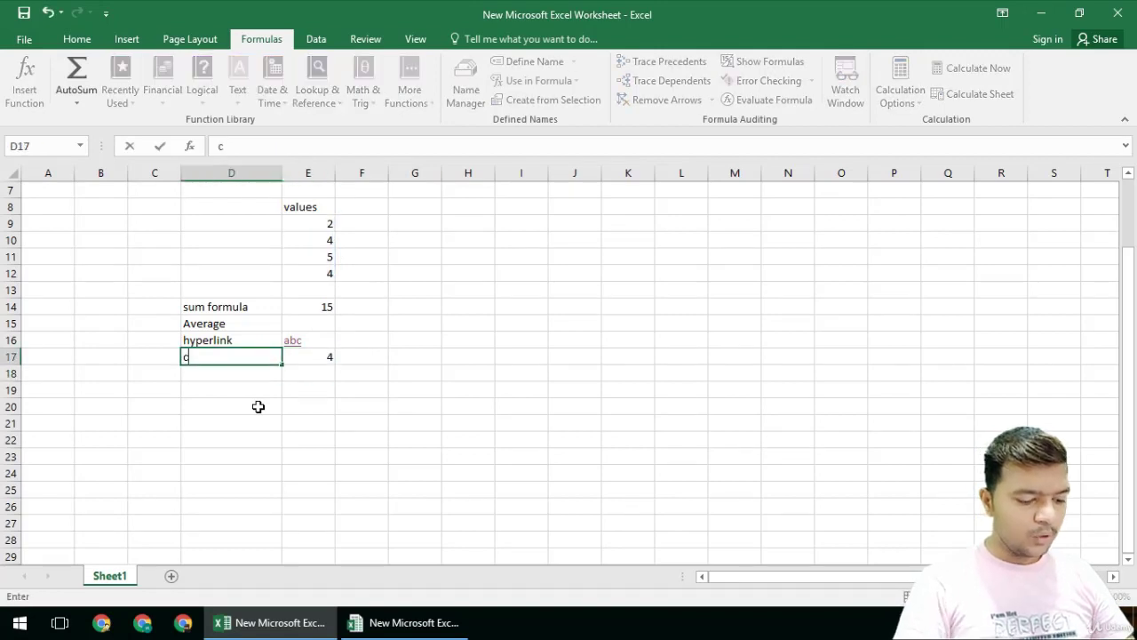
pyautogui.write('ount')
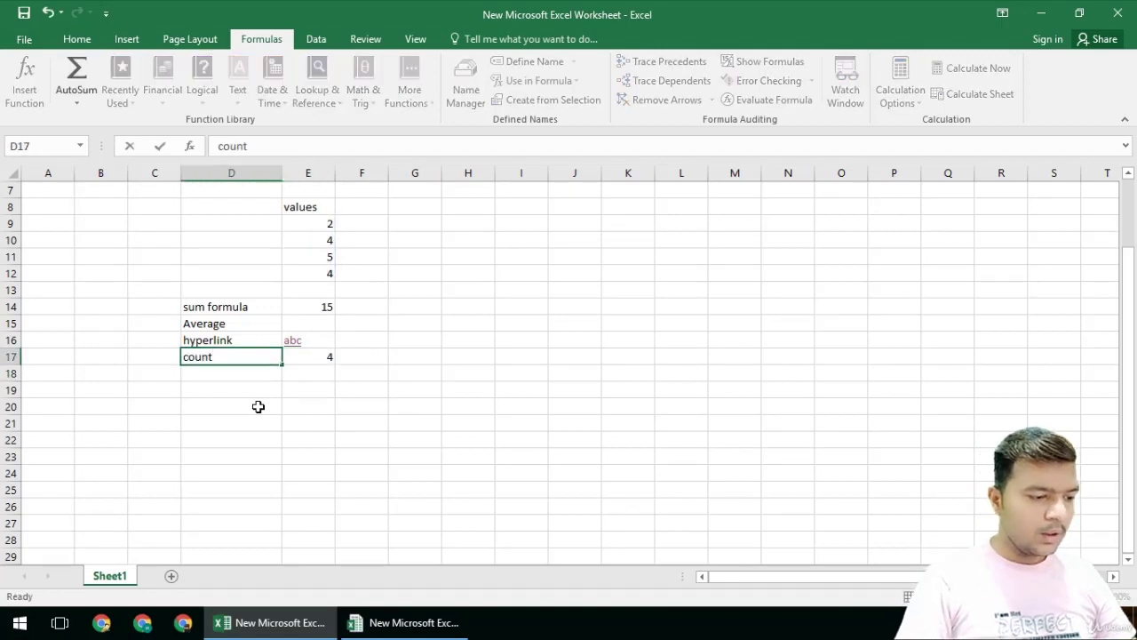
pyautogui.press('Return')
pyautogui.click(24, 82)
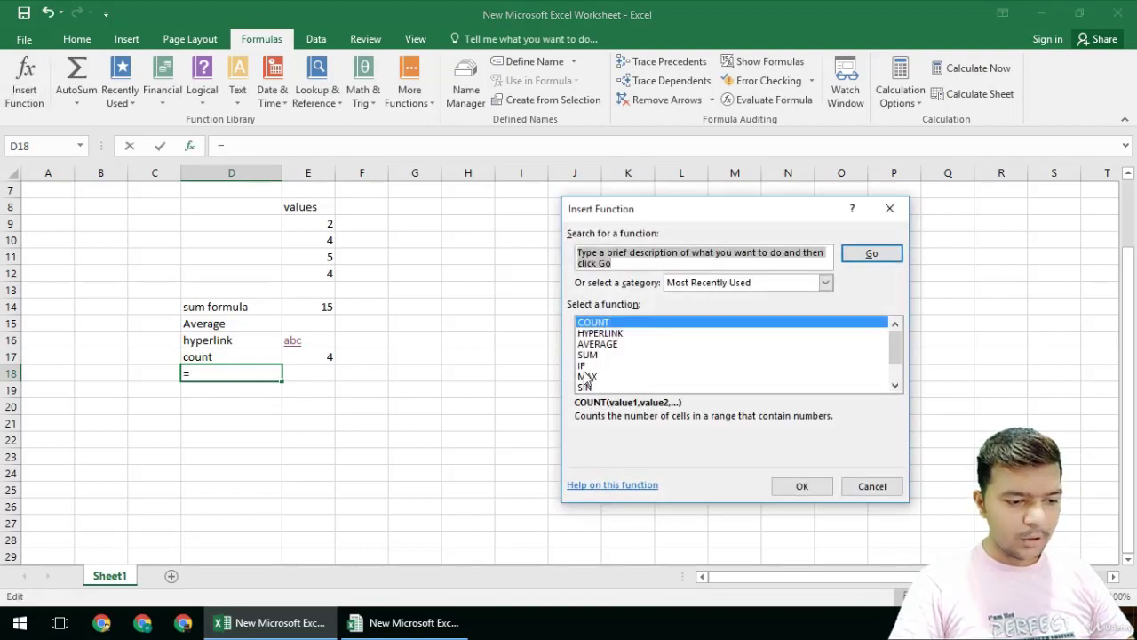
pyautogui.click(586, 377)
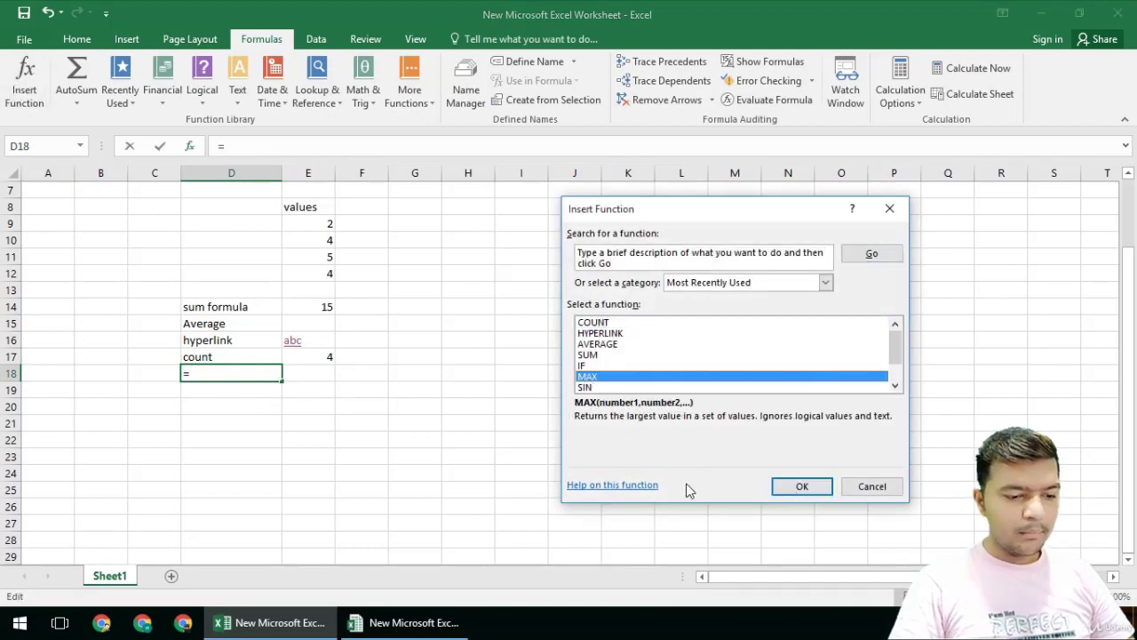
pyautogui.press('Escape')
# Enter a MAX formula over E9:E12 in cell E18.
pyautogui.press('Right')
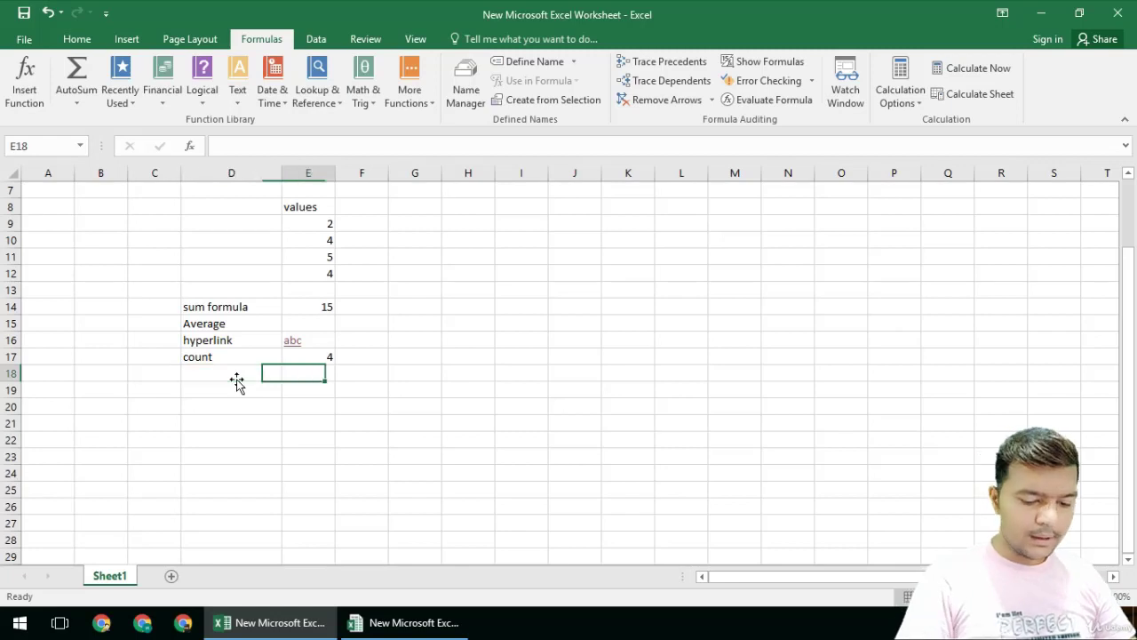
pyautogui.write('=m')
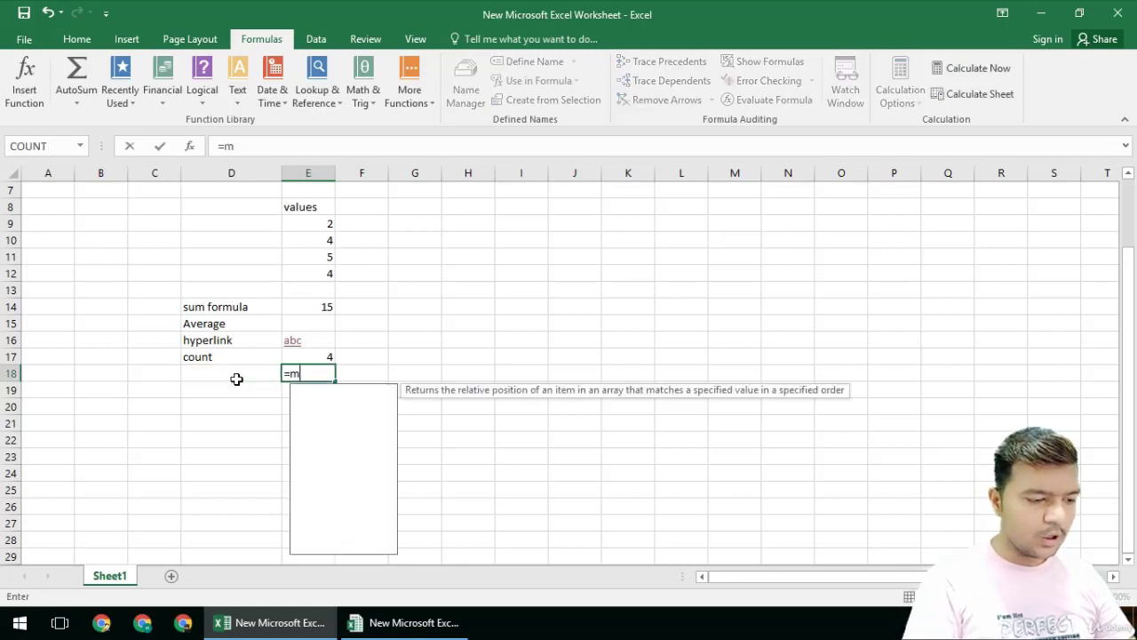
pyautogui.write('ax(')
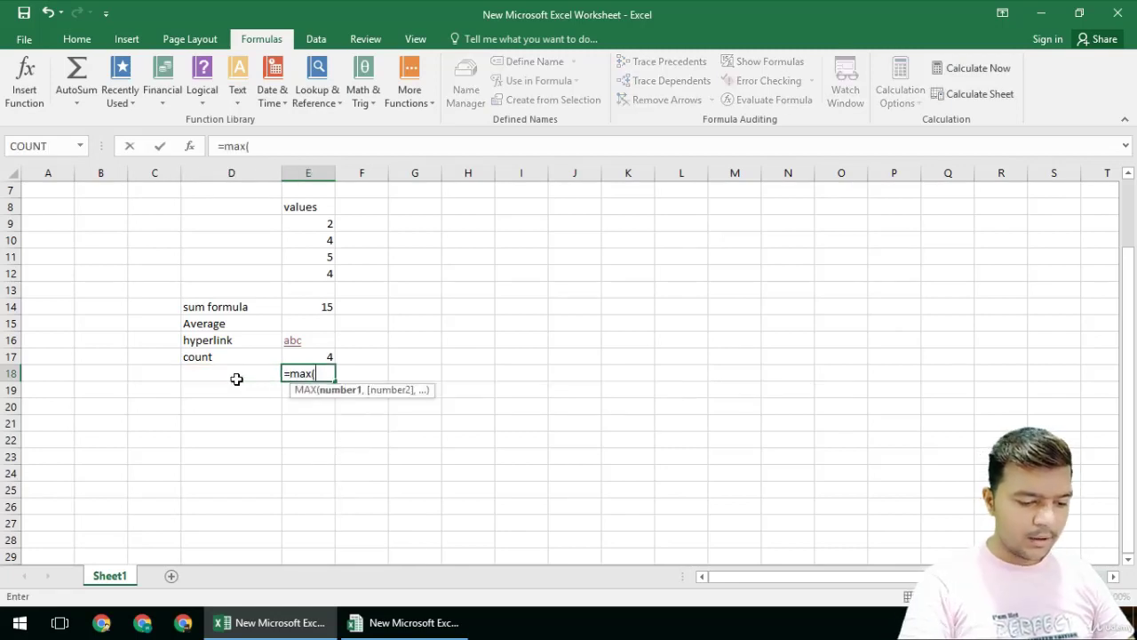
pyautogui.press('Up')
pyautogui.press('Up')
pyautogui.press('Up')
pyautogui.press('Up')
pyautogui.press('Up')
pyautogui.press('Up')
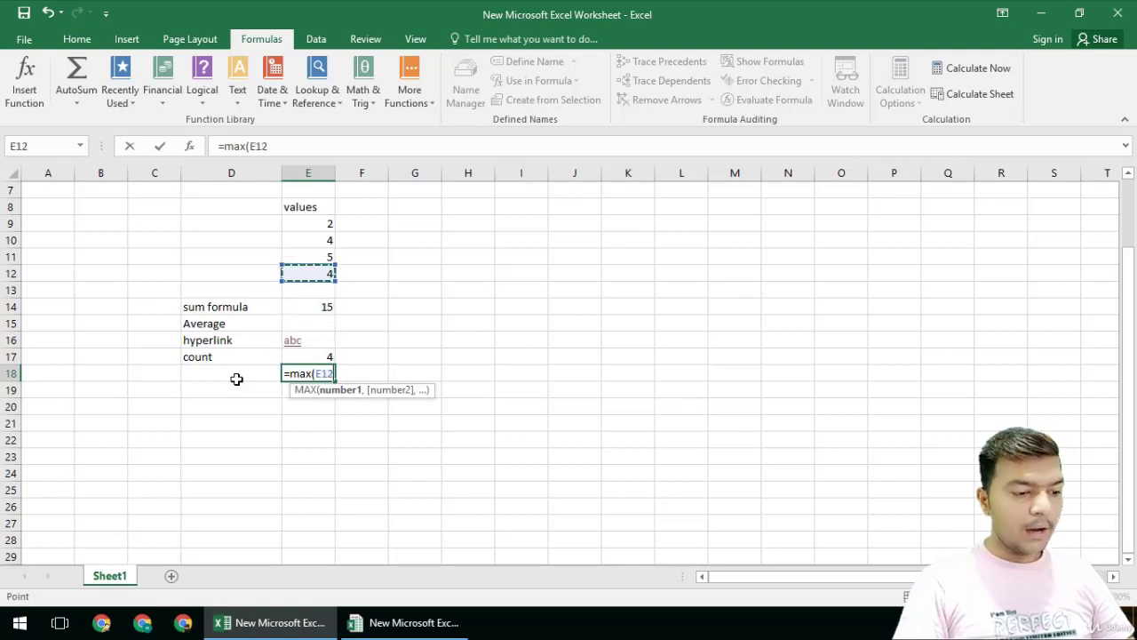
pyautogui.hotkey('shift', 'Up')
pyautogui.hotkey('shift', 'Up')
pyautogui.hotkey('shift', 'Up')
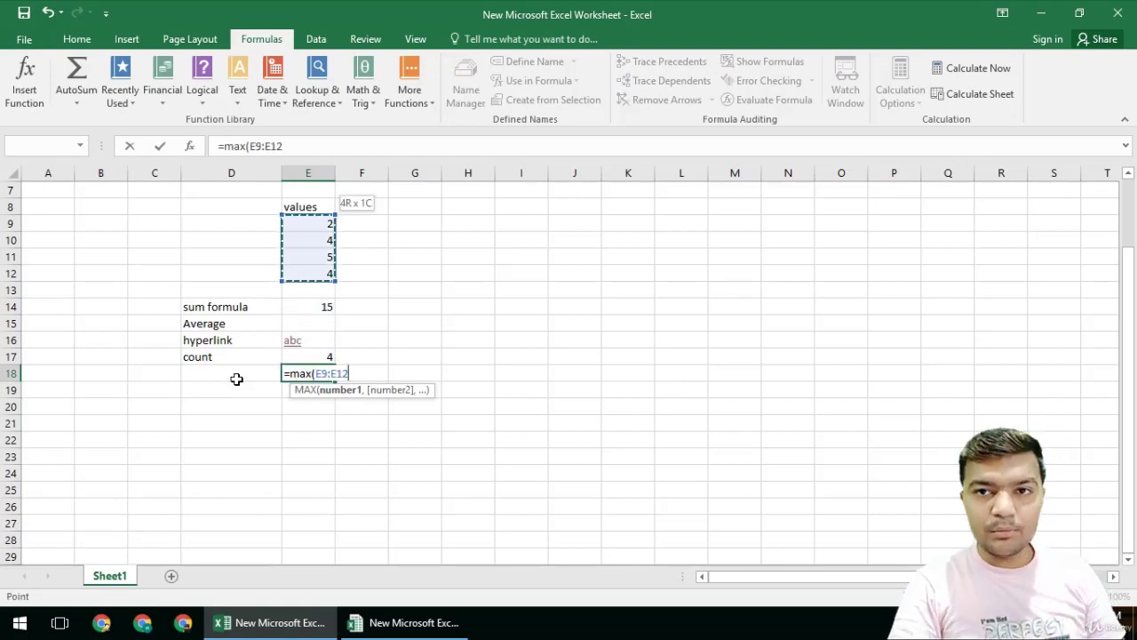
pyautogui.press('Return')
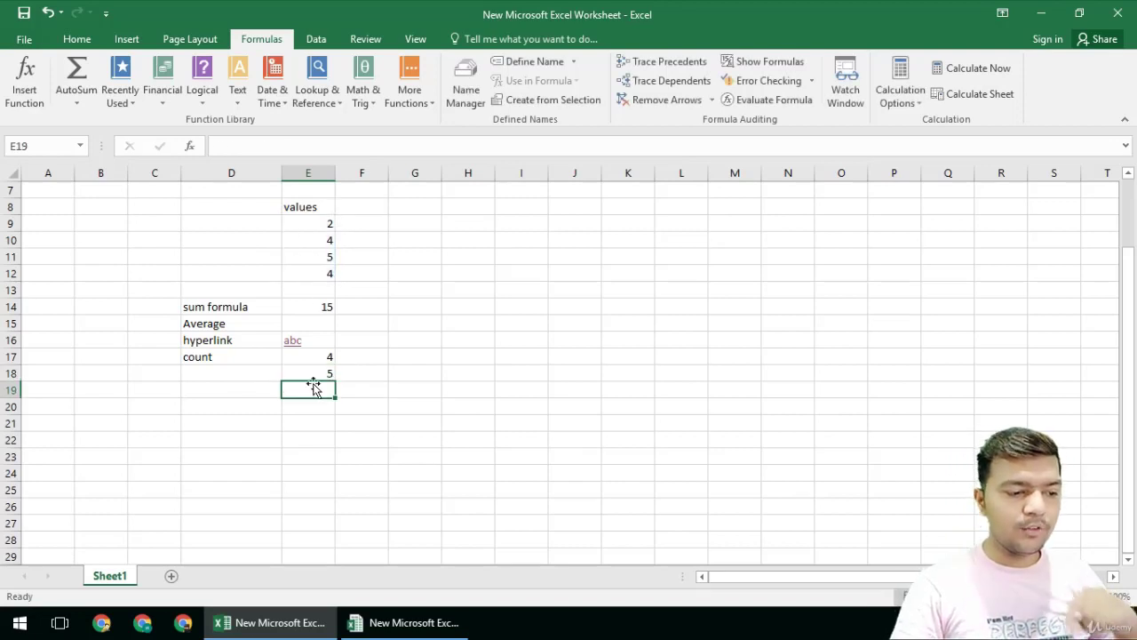
# Label D18 as max and D19 as min.
pyautogui.click(238, 373)
pyautogui.write('max')
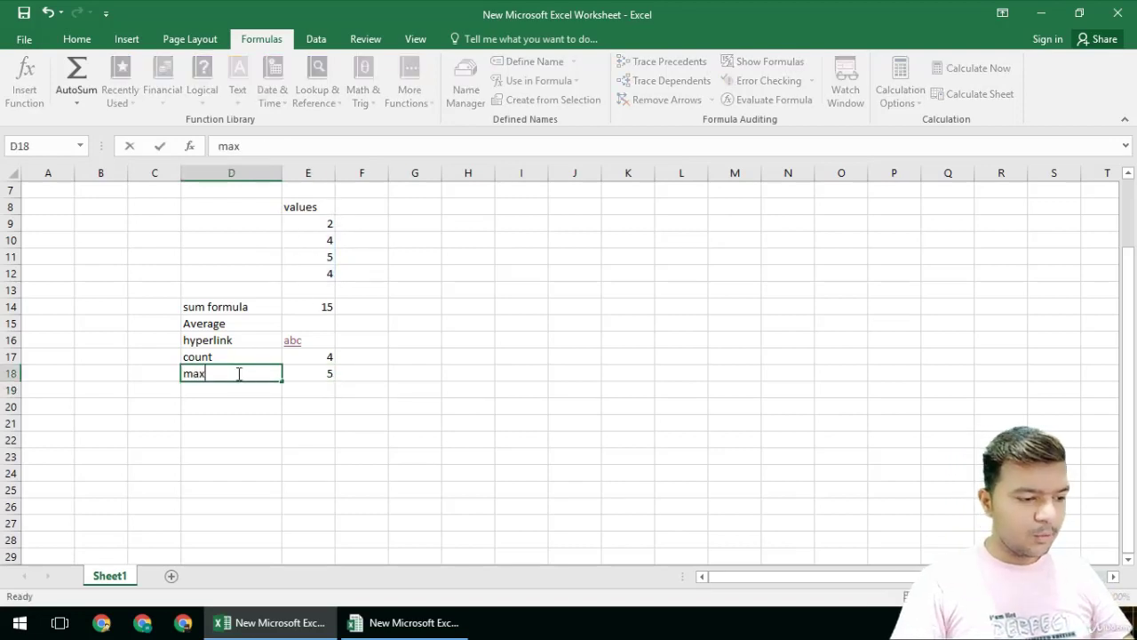
pyautogui.press('Return')
pyautogui.write('mi')
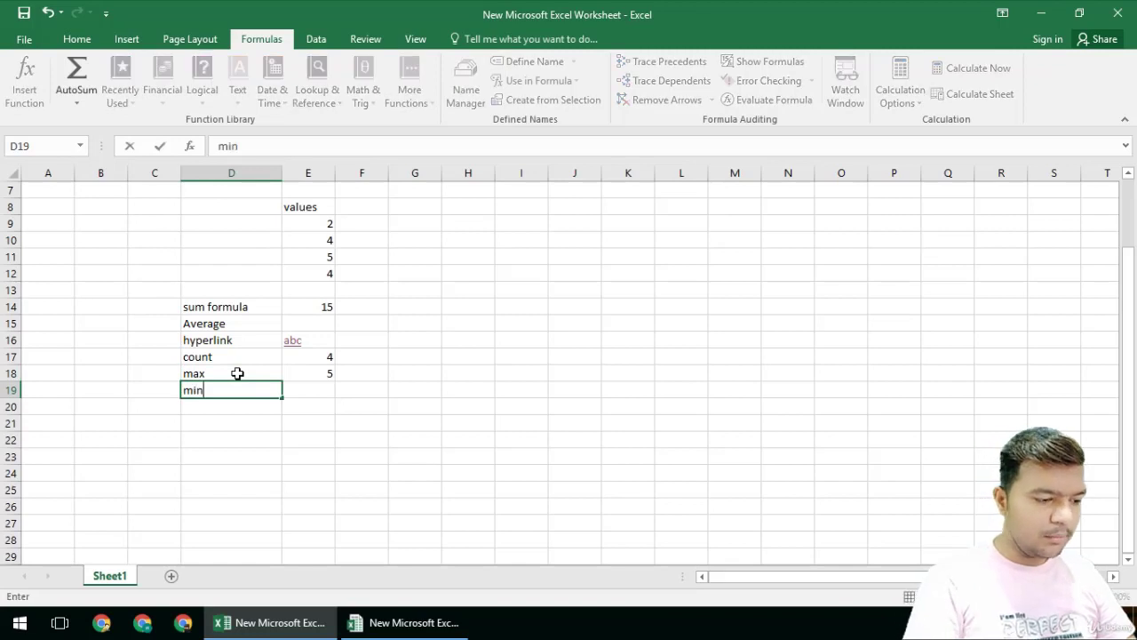
pyautogui.write('n')
pyautogui.press('Return')
# Enter the formula =Min(E9:E12) in cell E19, beside the min label.
pyautogui.press('Right')
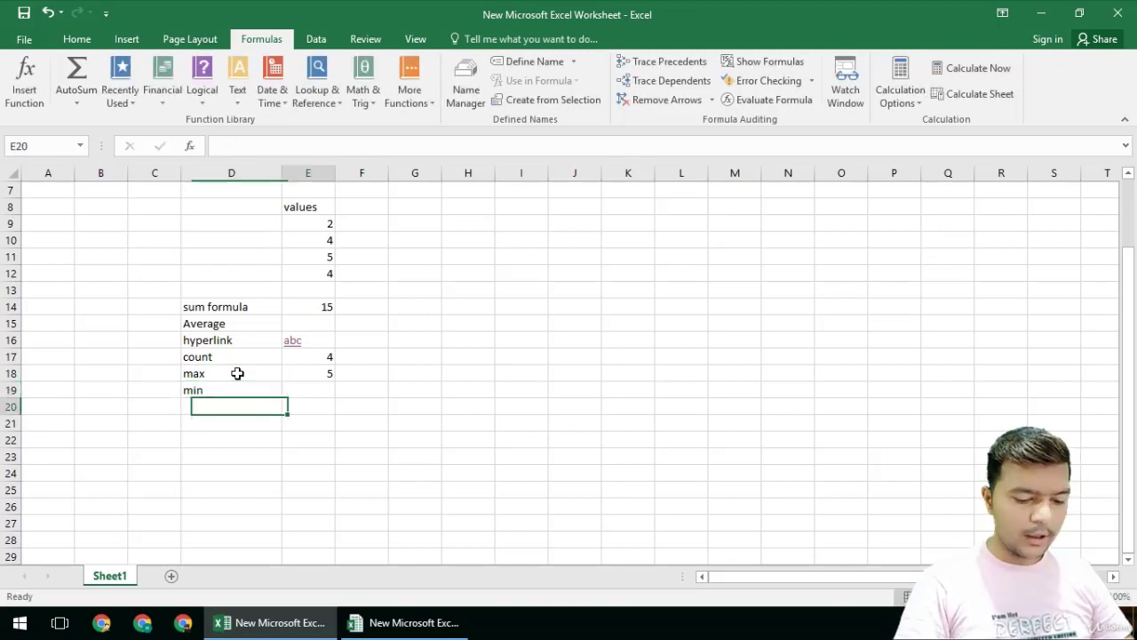
pyautogui.press('Up')
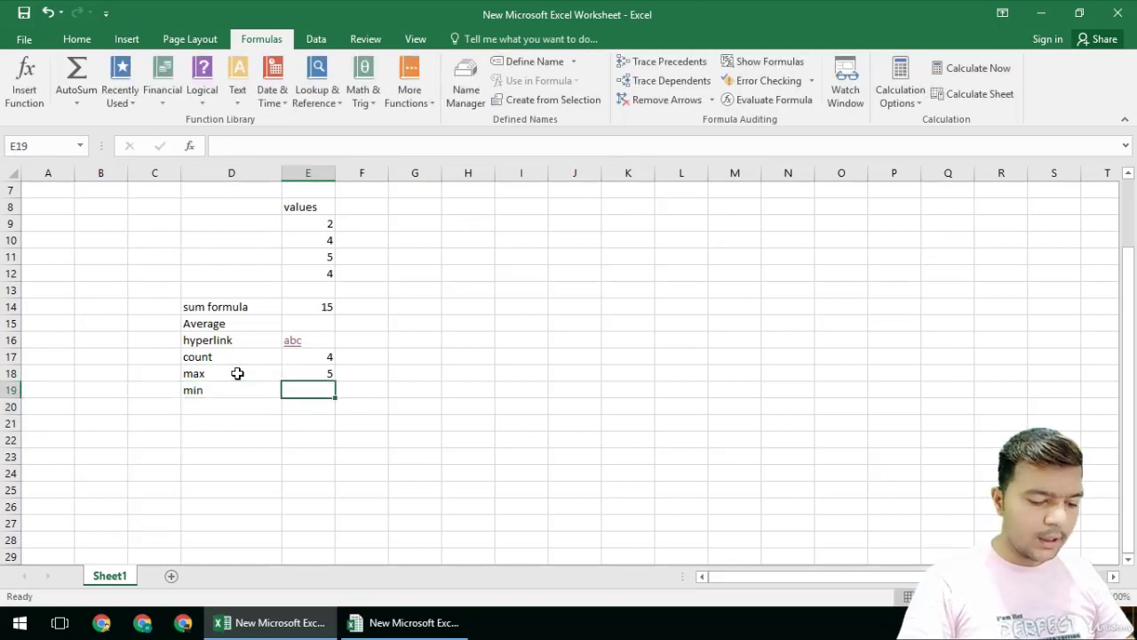
pyautogui.write('=')
pyautogui.press('BackSpace')
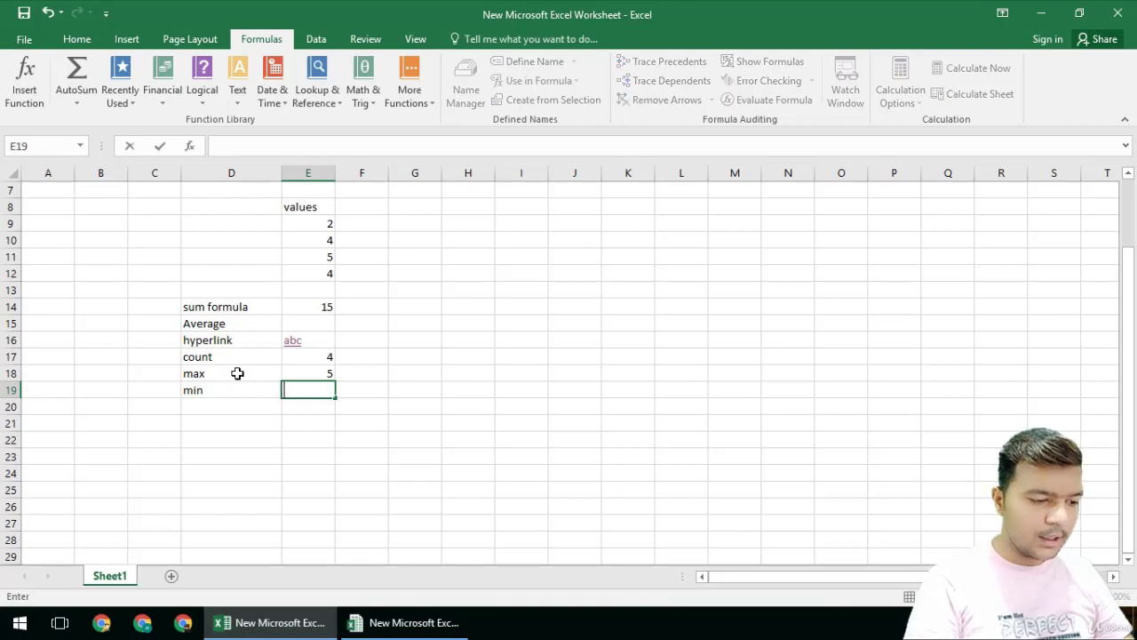
pyautogui.write('=Min')
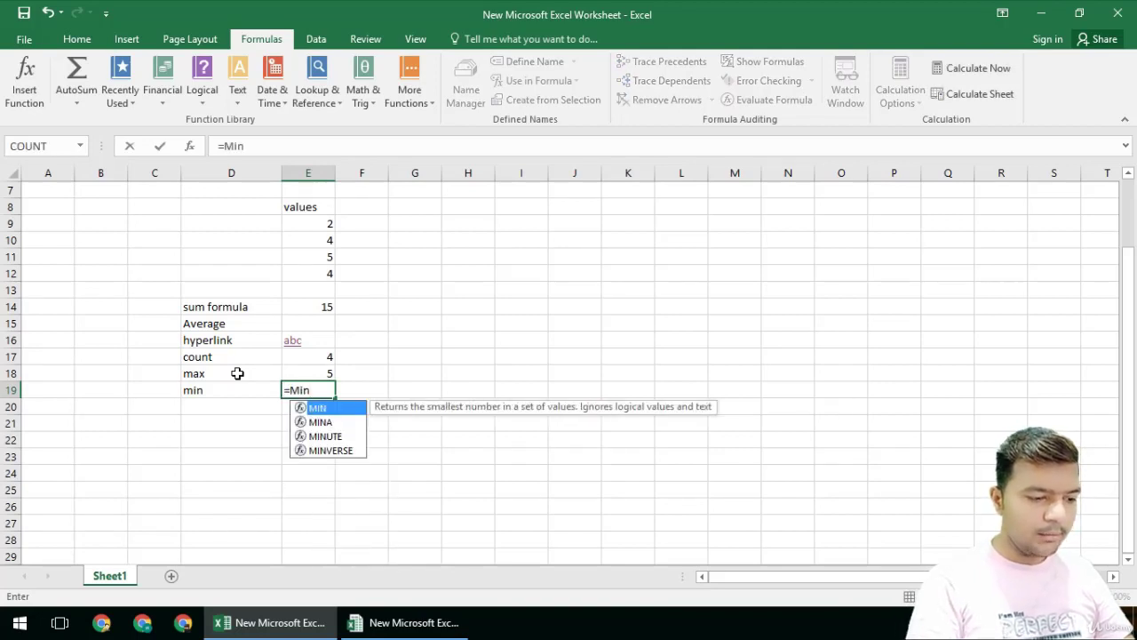
pyautogui.write('(')
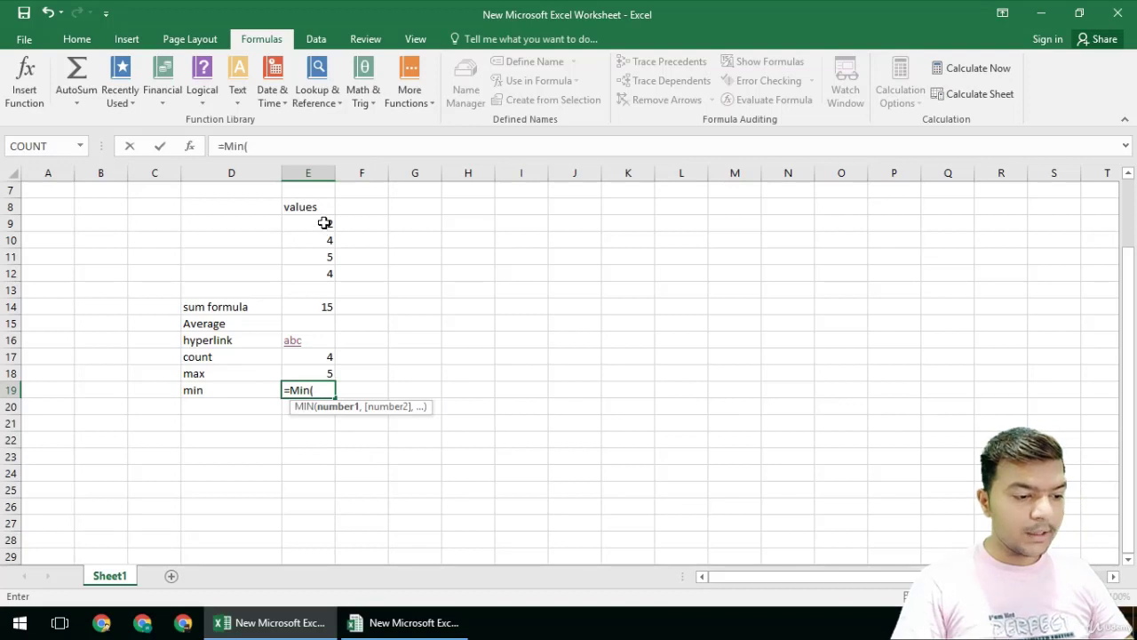
pyautogui.moveTo(325, 223); pyautogui.dragTo(330, 277)
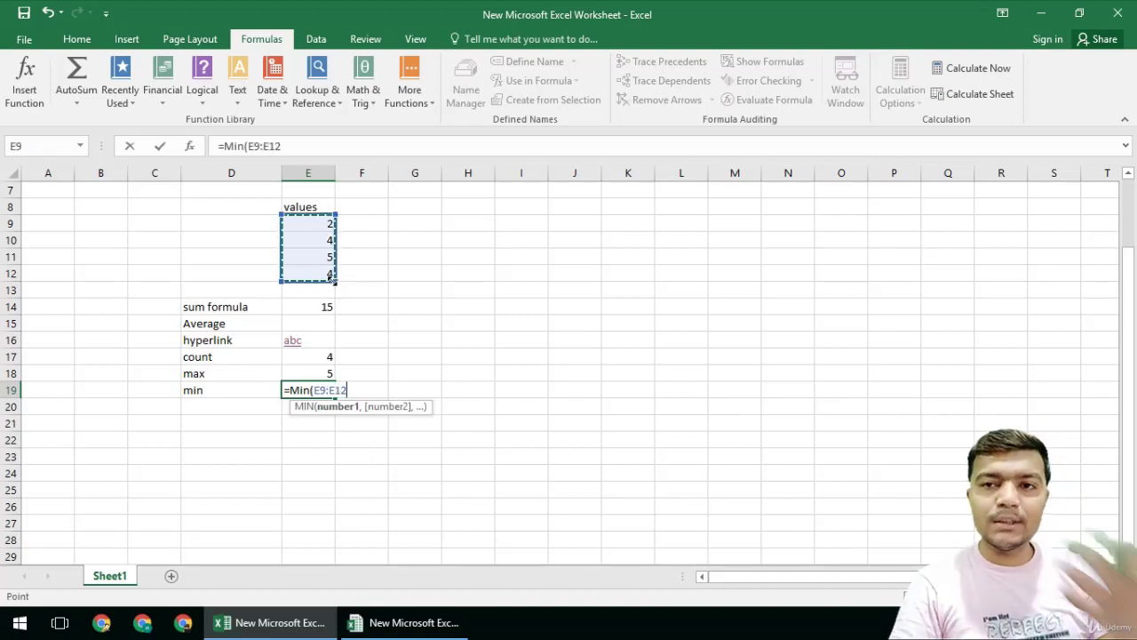
pyautogui.write(')')
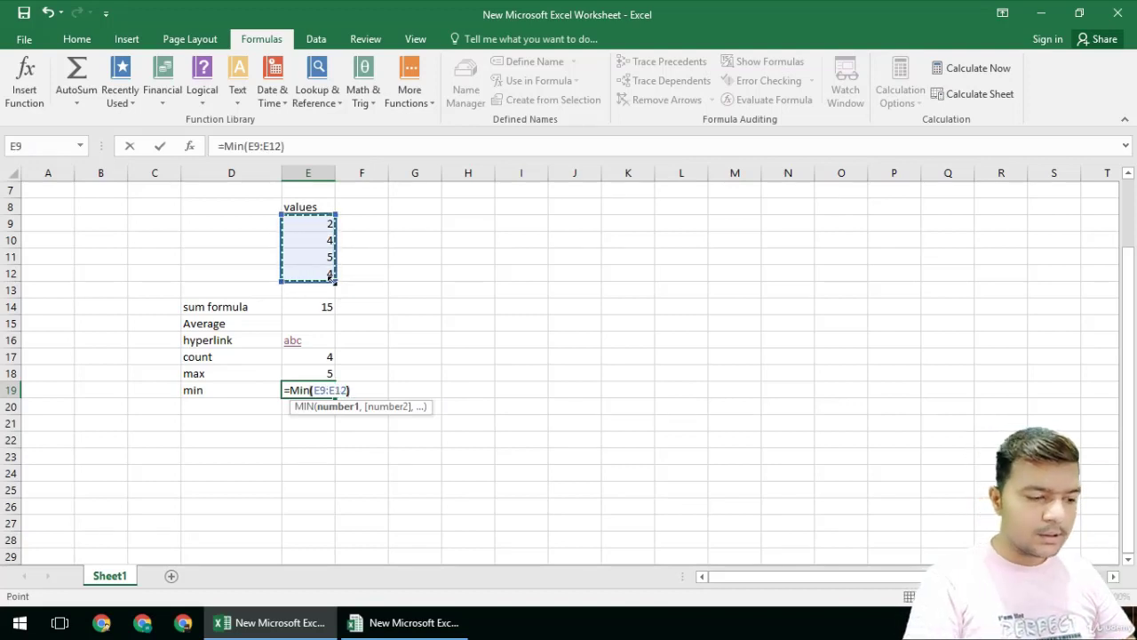
pyautogui.press('Return')
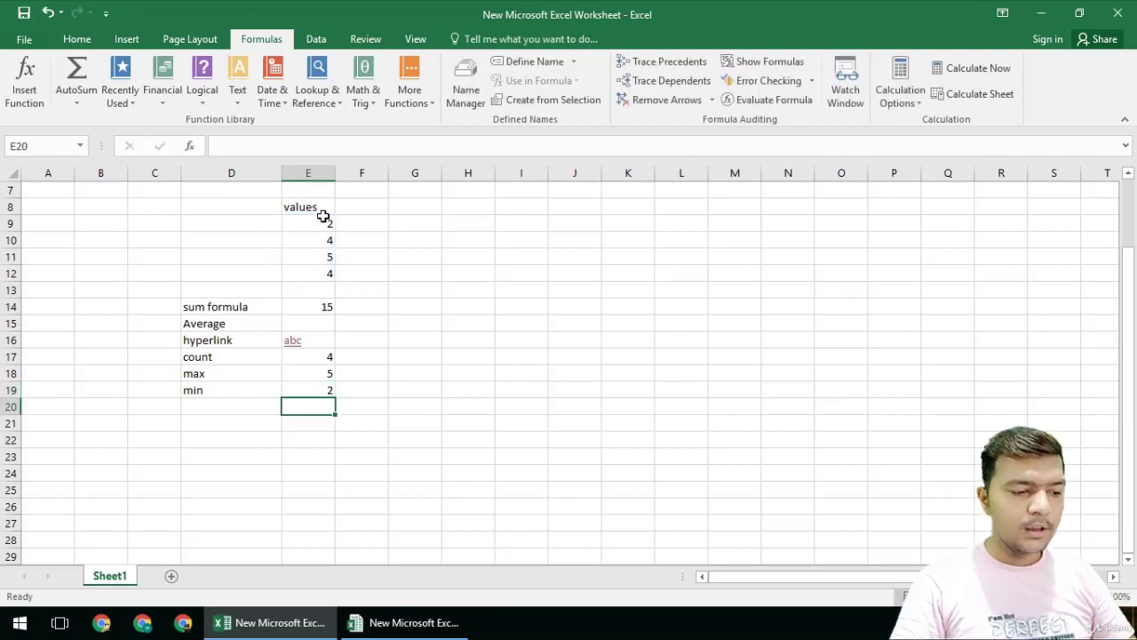
# From cell D20, examine the Insert Function dialog's most recently used, Date & Time and All categories, and close it without inserting a function.
pyautogui.click(198, 406)
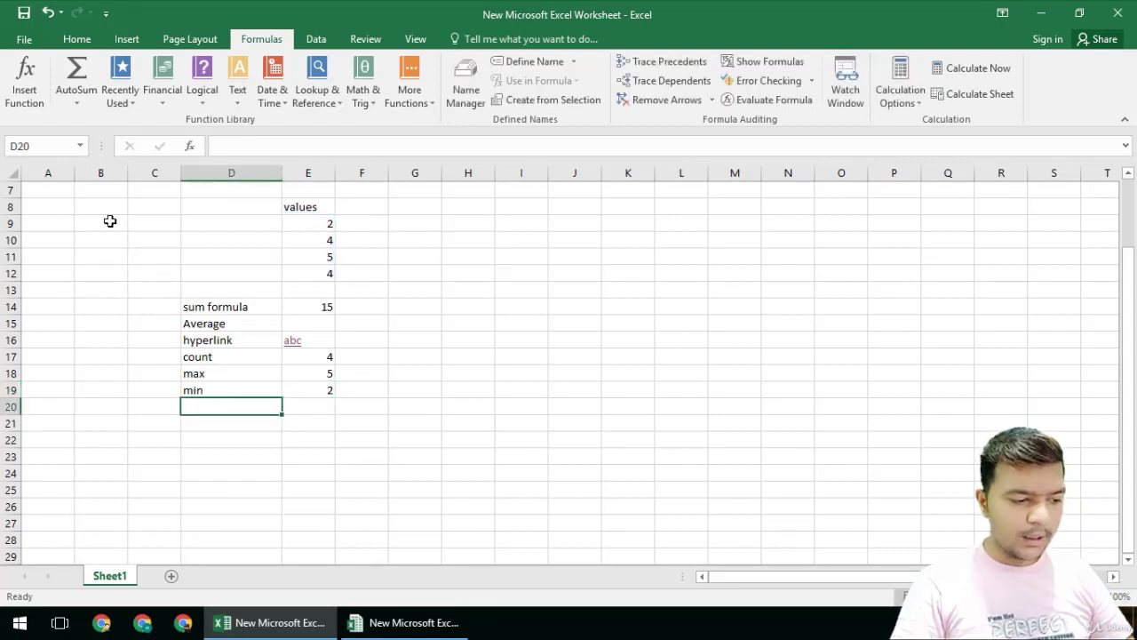
pyautogui.click(25, 79)
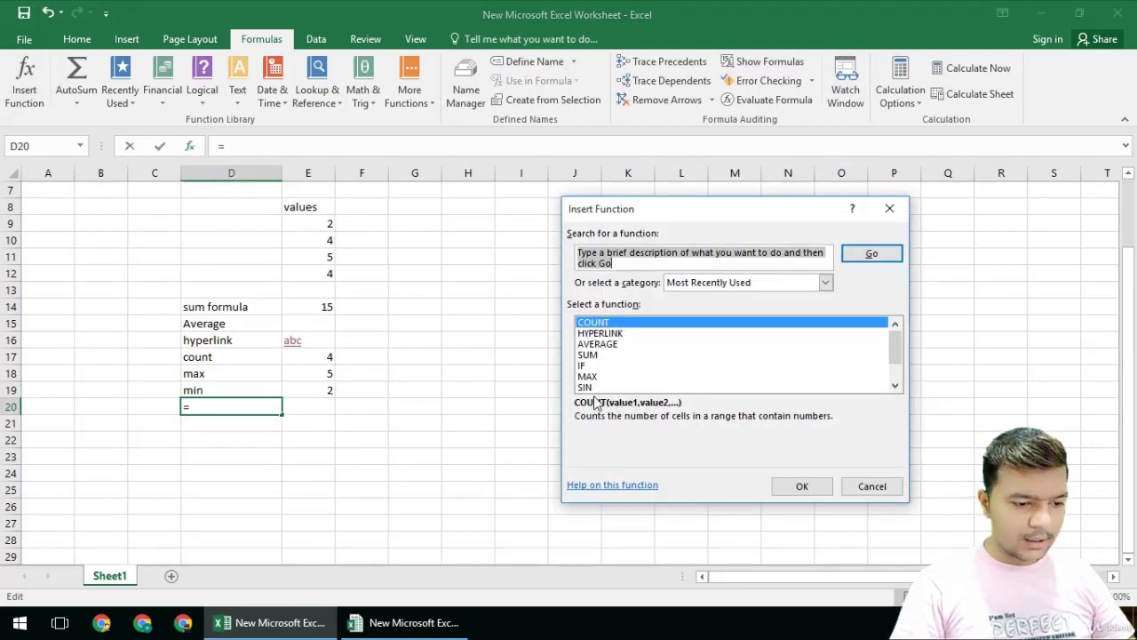
pyautogui.scroll(-1, 591, 369)
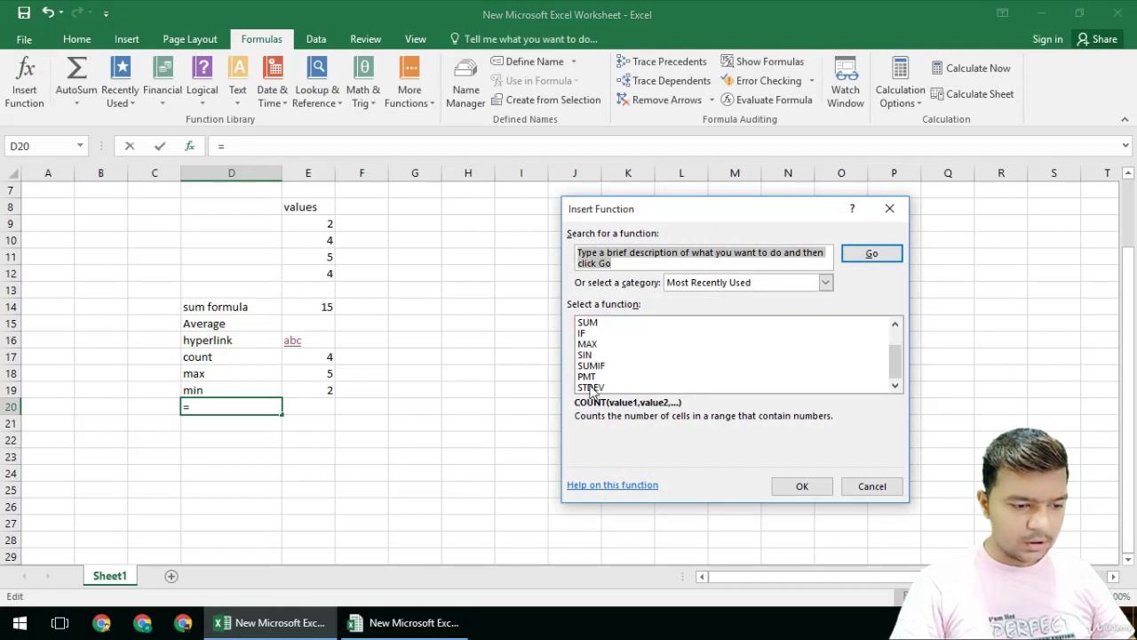
pyautogui.click(825, 284)
pyautogui.click(723, 330)
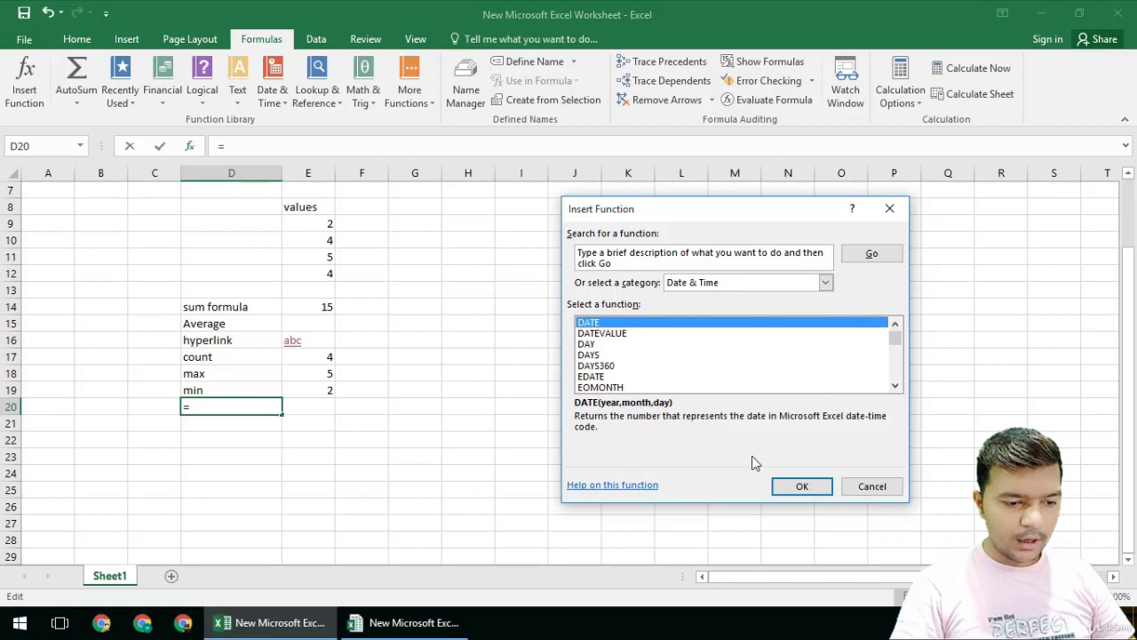
pyautogui.scroll(-6, 636, 382)
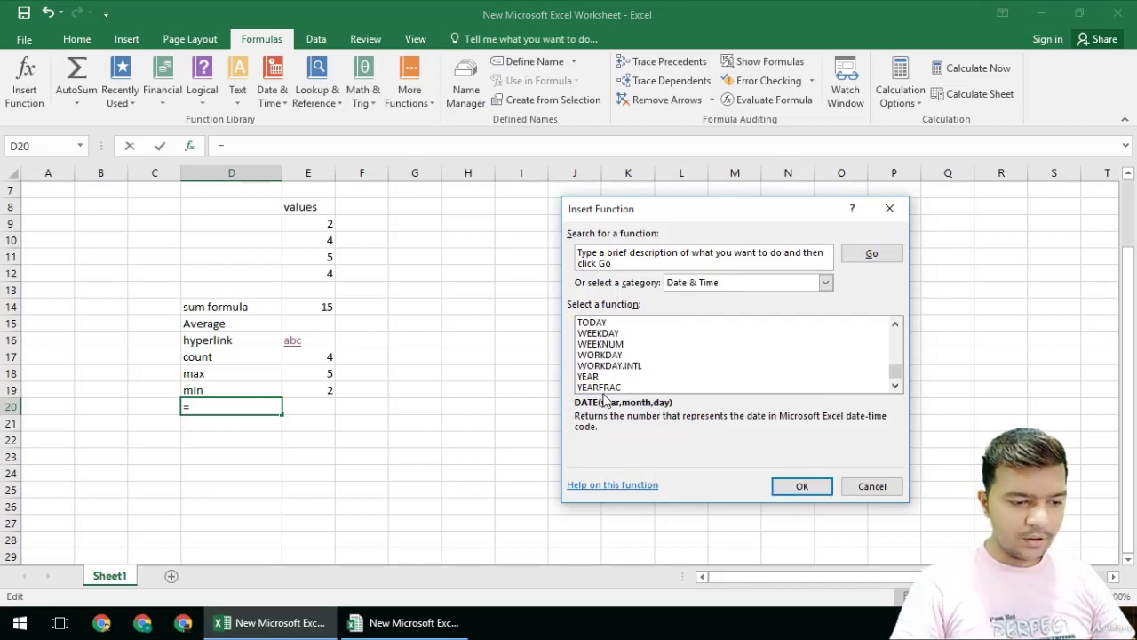
pyautogui.press('Escape')
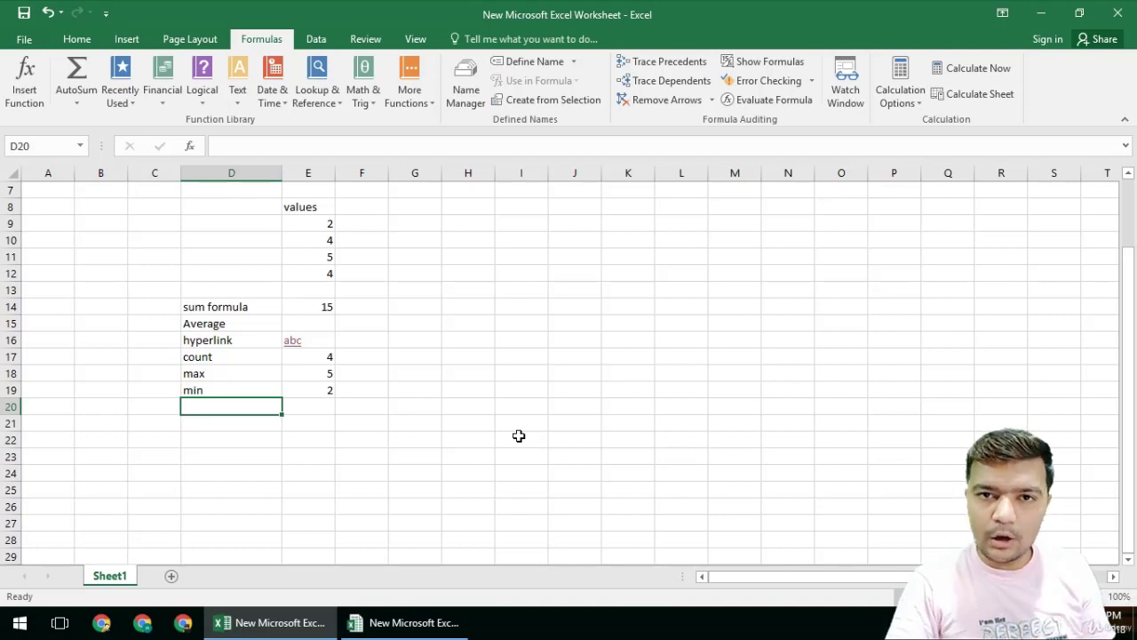
pyautogui.click(10, 76)
pyautogui.scroll(-6, 613, 356)
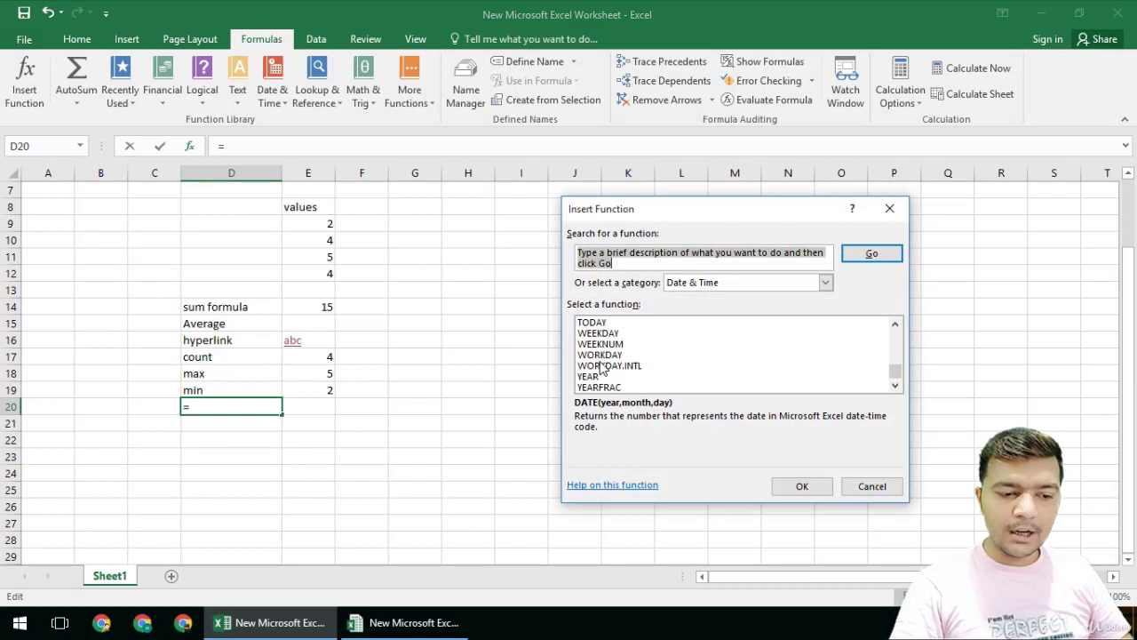
pyautogui.click(826, 282)
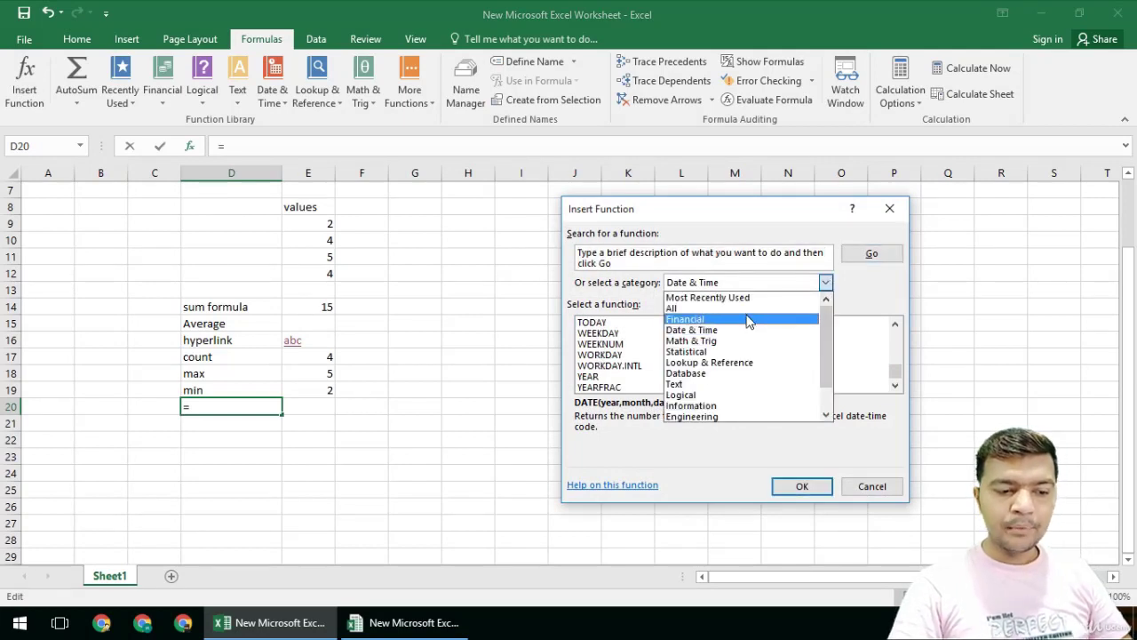
pyautogui.click(746, 310)
pyautogui.click(862, 487)
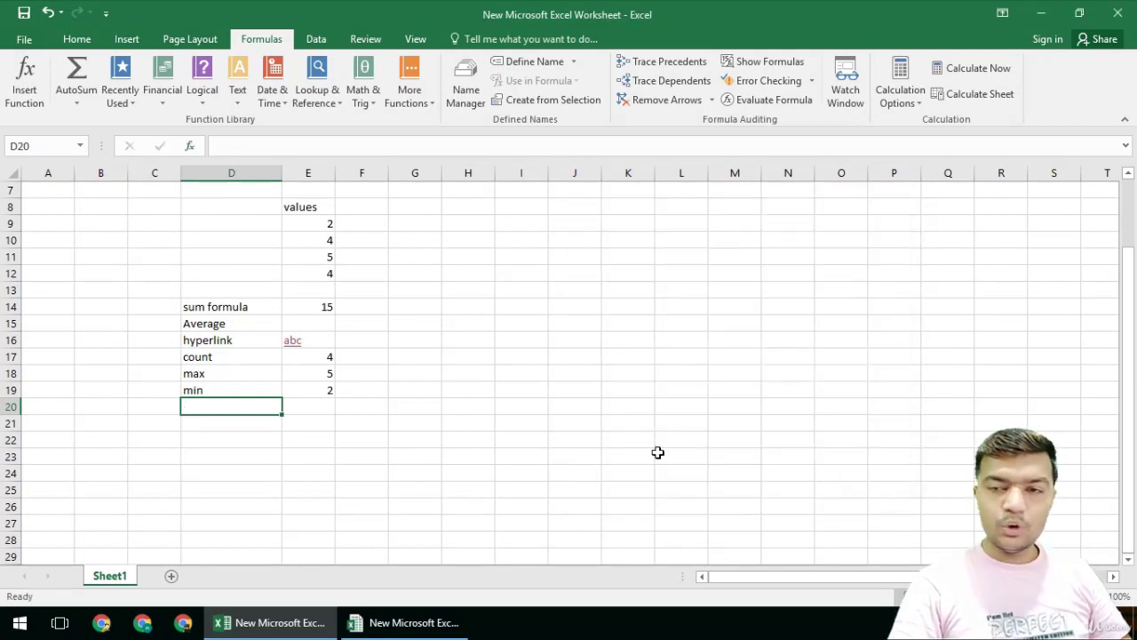